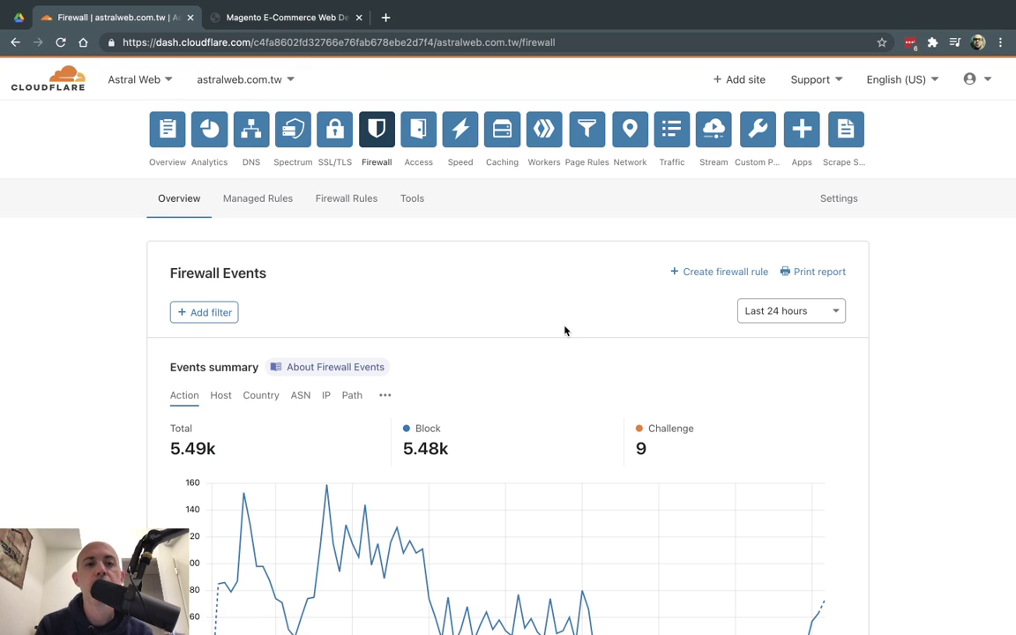
# - Examine the last 24 hours of firewall events for astralweb.com.tw, from the events summary down to the activity log
pyautogui.scroll(-2, 566, 331)
pyautogui.scroll(-2, 529, 291)
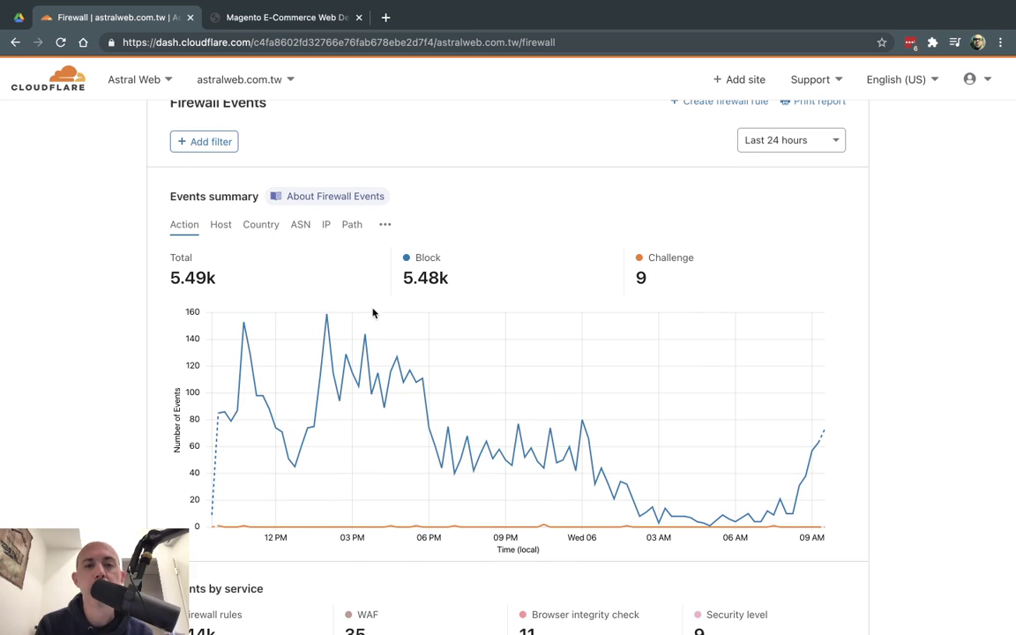
pyautogui.scroll(-7, 373, 313)
pyautogui.scroll(7, 372, 313)
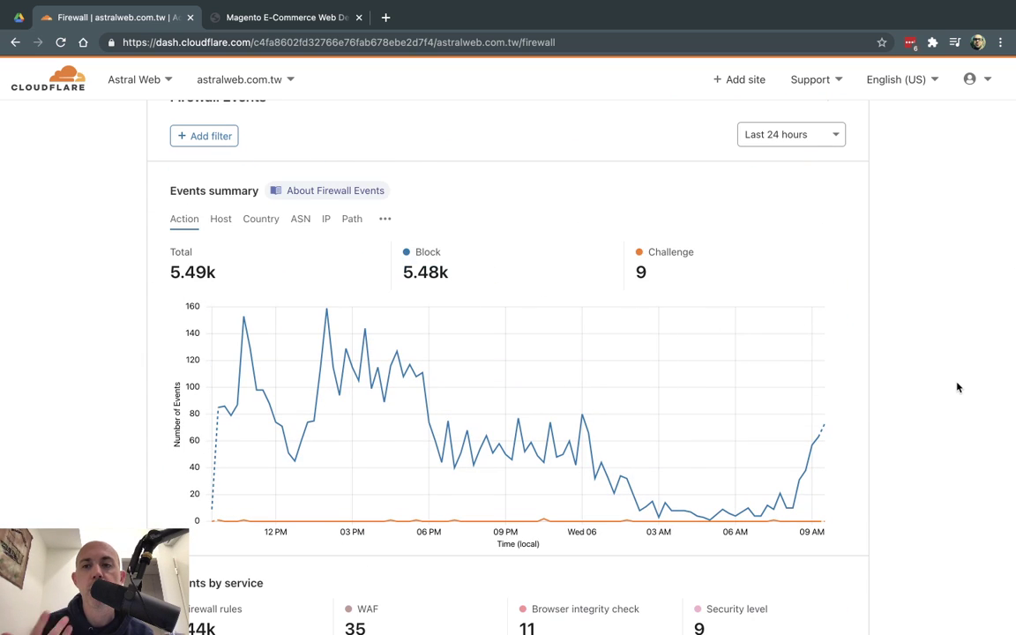
pyautogui.scroll(-9, 958, 387)
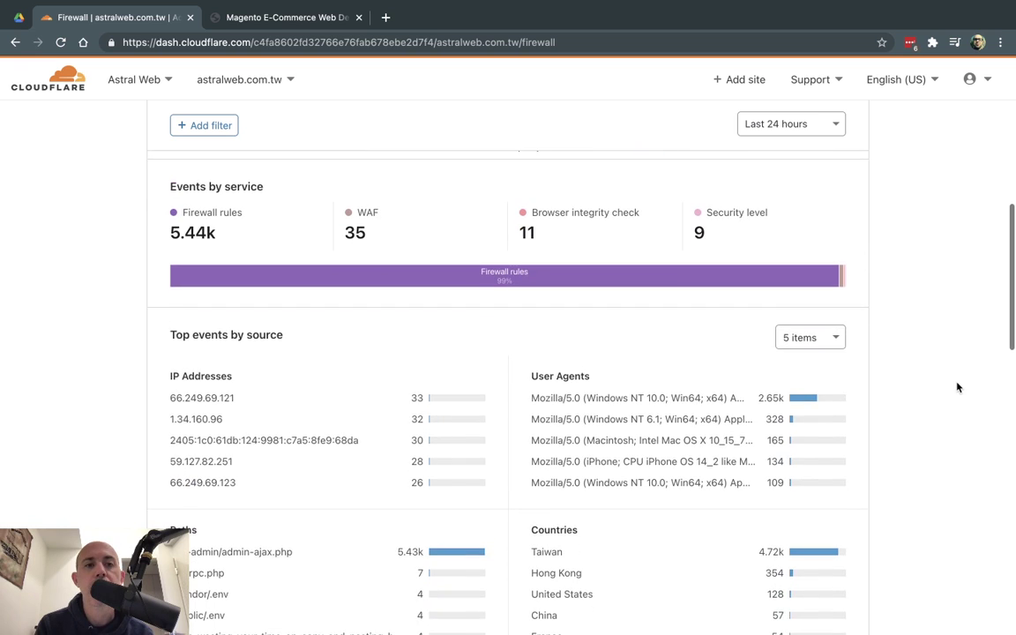
pyautogui.scroll(-3, 958, 387)
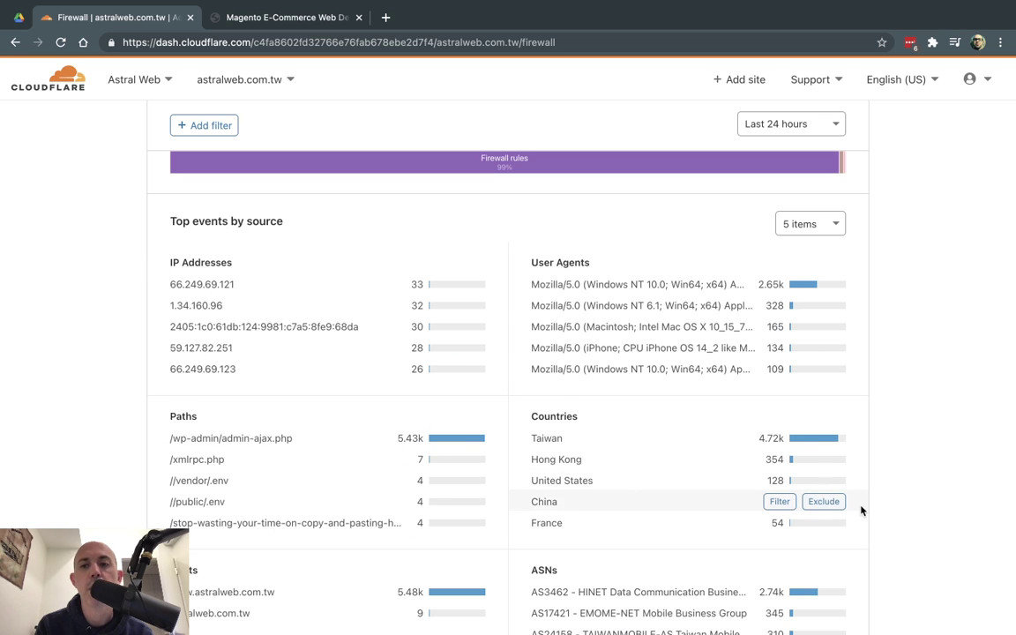
pyautogui.scroll(-3, 862, 510)
pyautogui.scroll(-8, 862, 511)
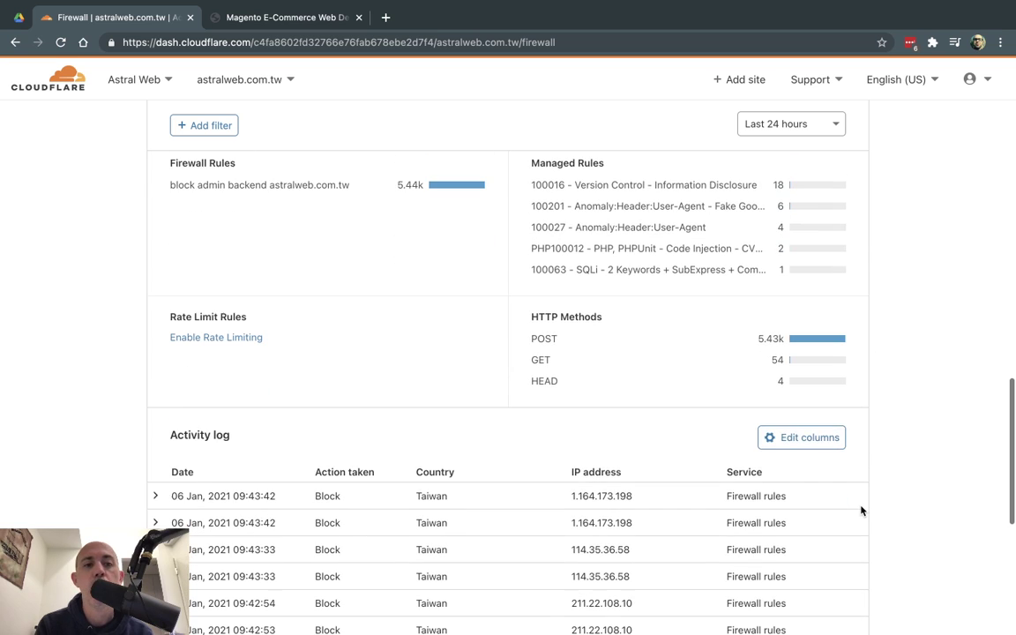
pyautogui.scroll(-3, 862, 510)
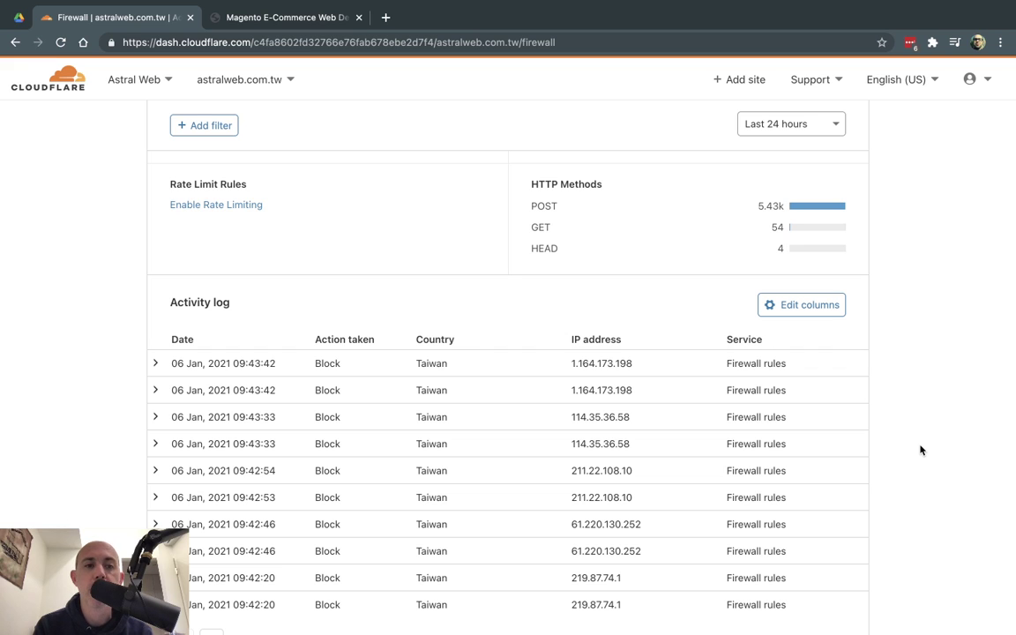
pyautogui.scroll(1, 920, 450)
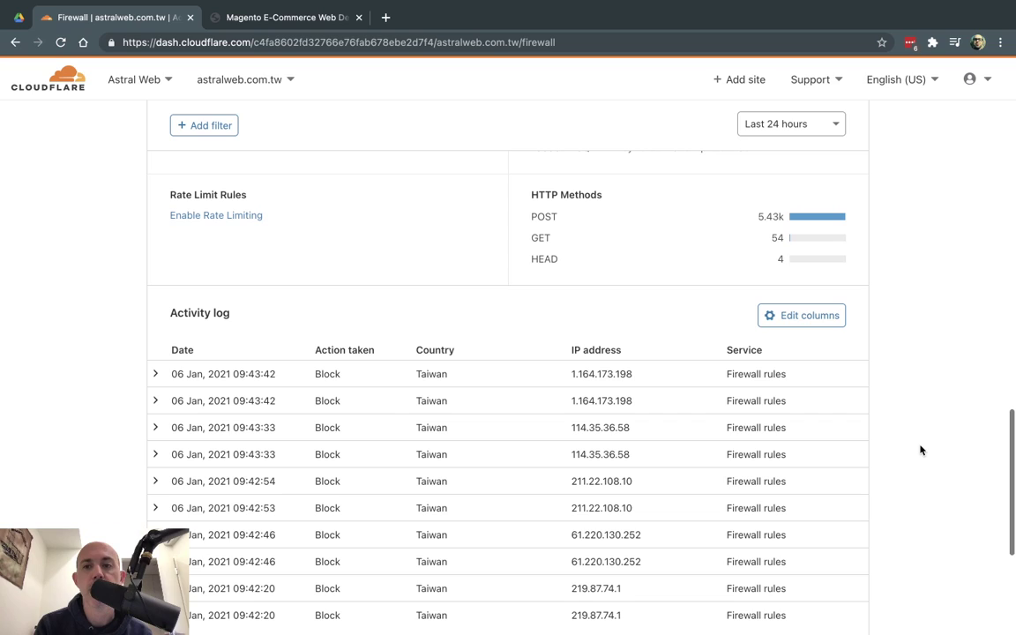
pyautogui.scroll(15, 921, 450)
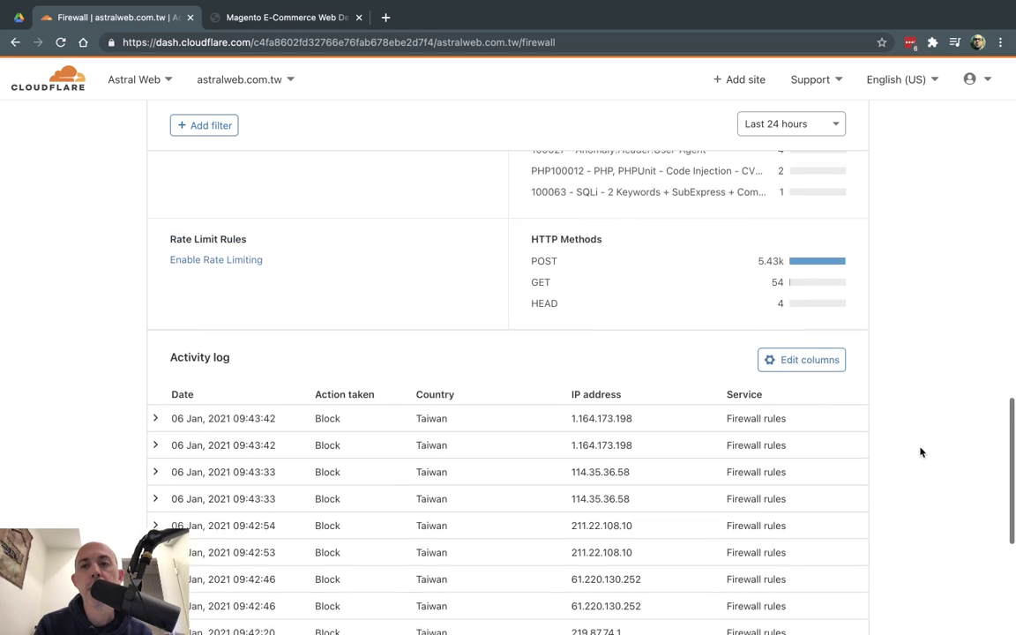
pyautogui.scroll(-1, 579, 316)
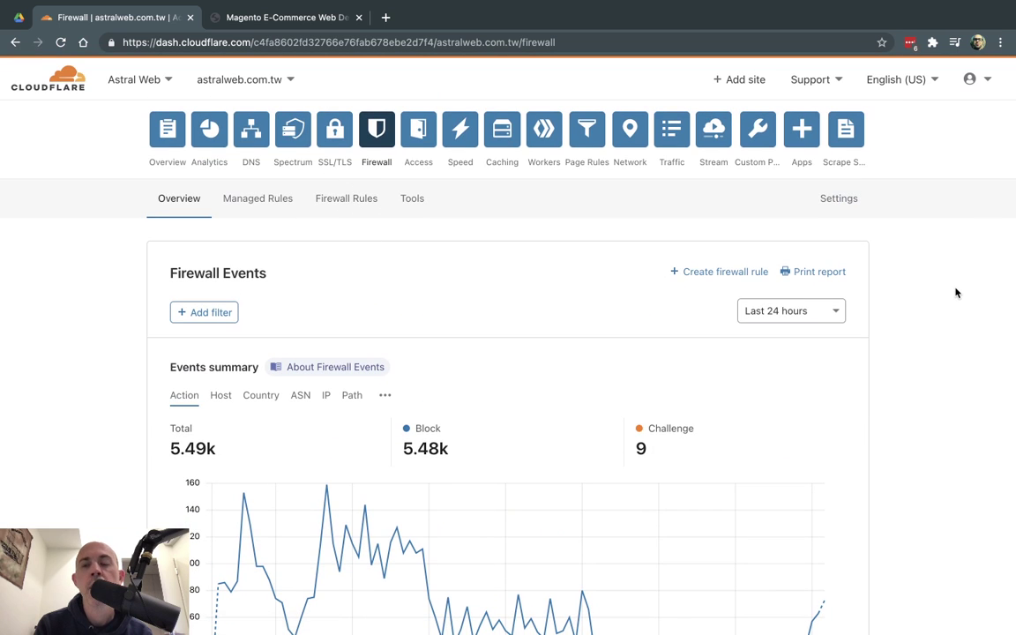
# - Filter the firewall events to the path /wp-admin/admin-ajax.php and review their sources and countries
pyautogui.scroll(-3, 955, 291)
pyautogui.scroll(-10, 956, 292)
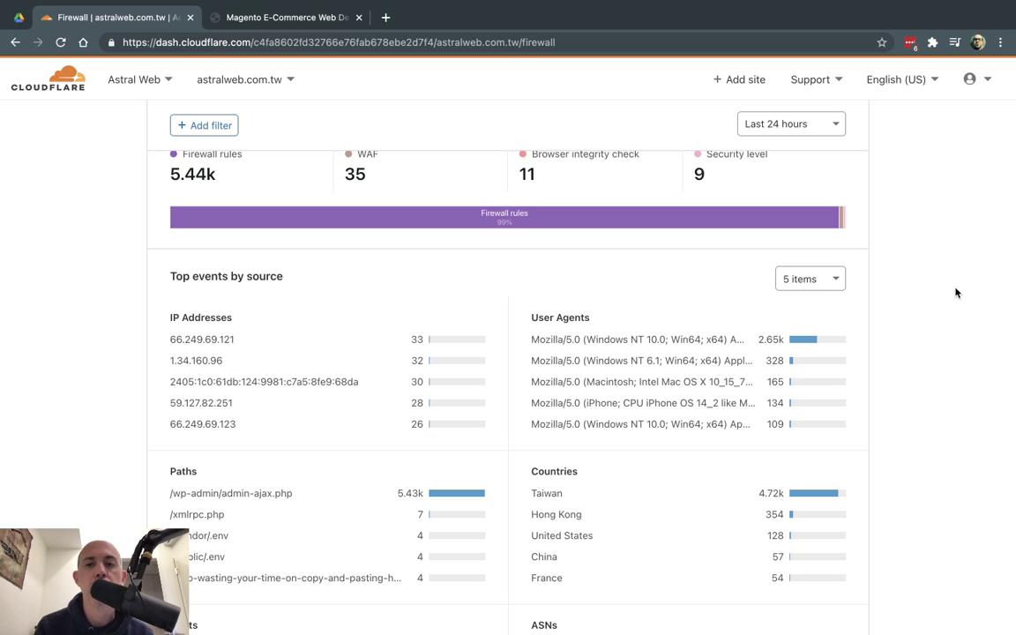
pyautogui.scroll(-1, 618, 424)
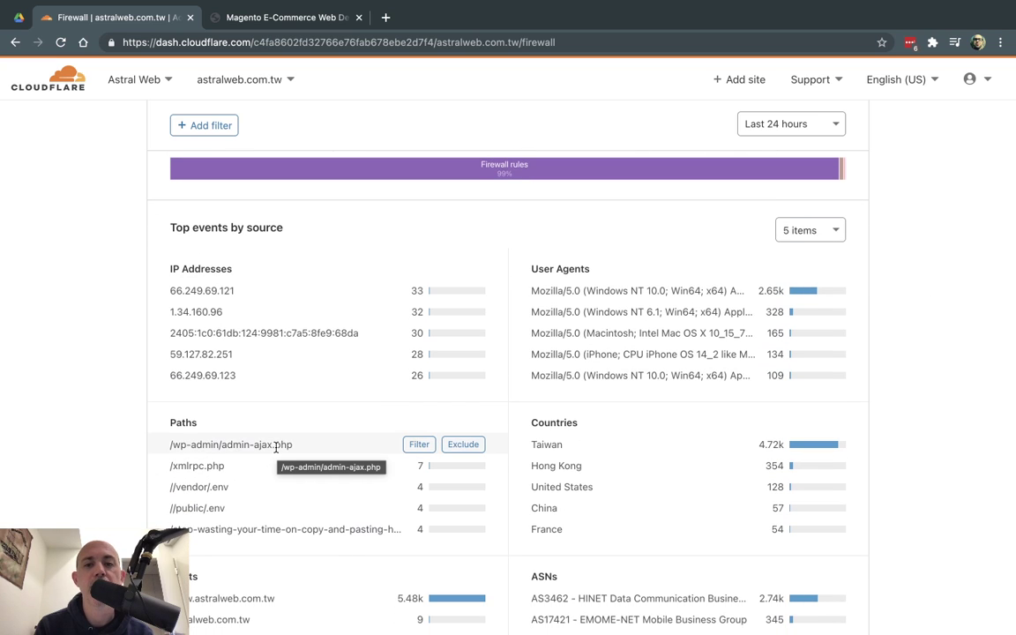
pyautogui.click(420, 446)
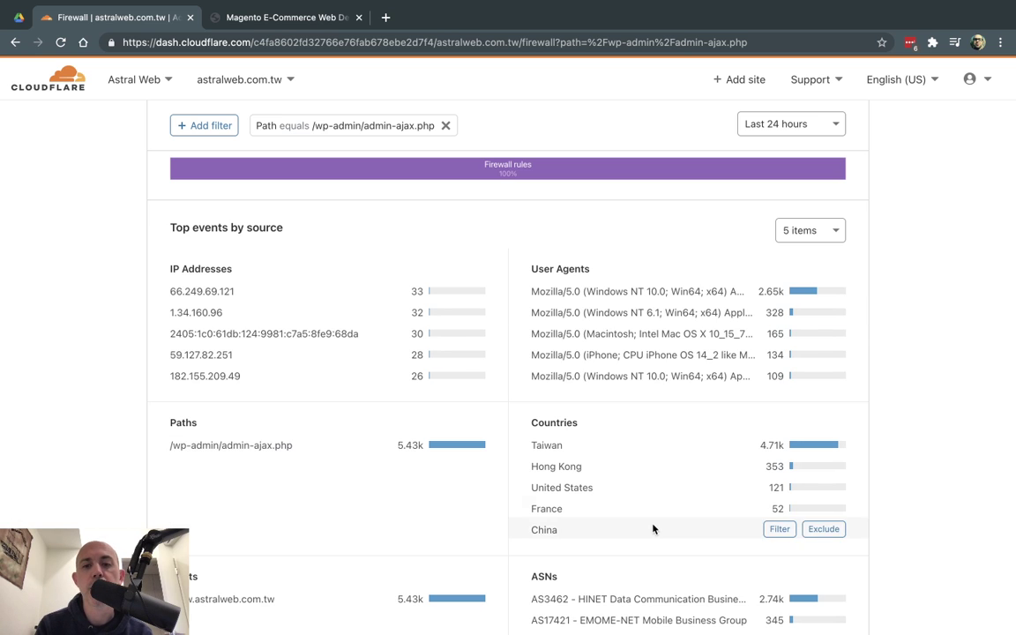
pyautogui.scroll(-2, 653, 528)
pyautogui.scroll(2, 615, 585)
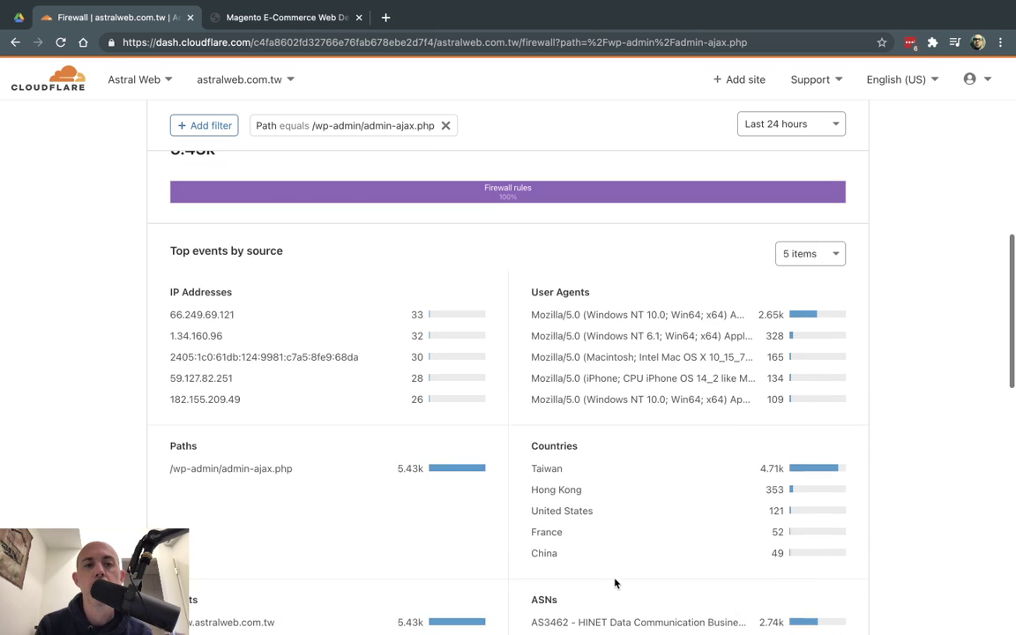
# - Open the firewall's managed rules and review the rule groups in the Cloudflare Managed Ruleset
pyautogui.scroll(5, 415, 376)
pyautogui.click(277, 162)
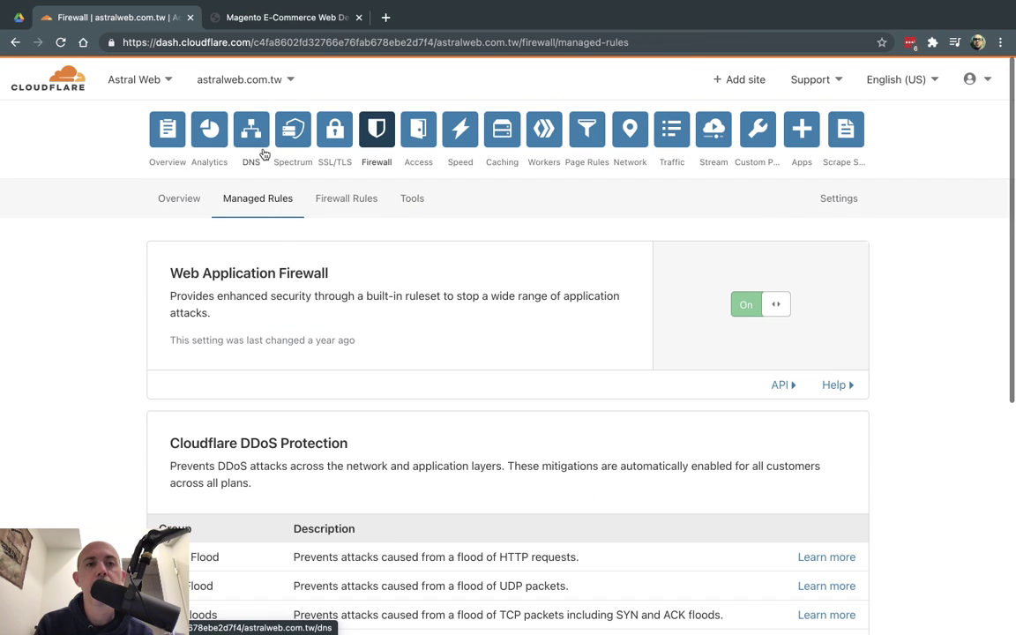
pyautogui.scroll(-2, 124, 303)
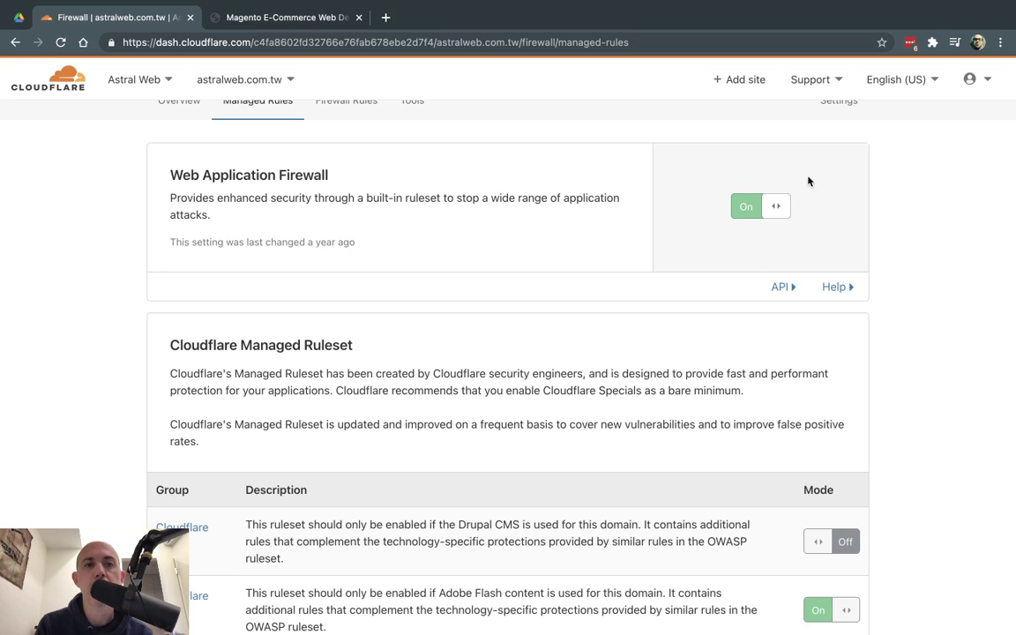
pyautogui.scroll(-4, 436, 347)
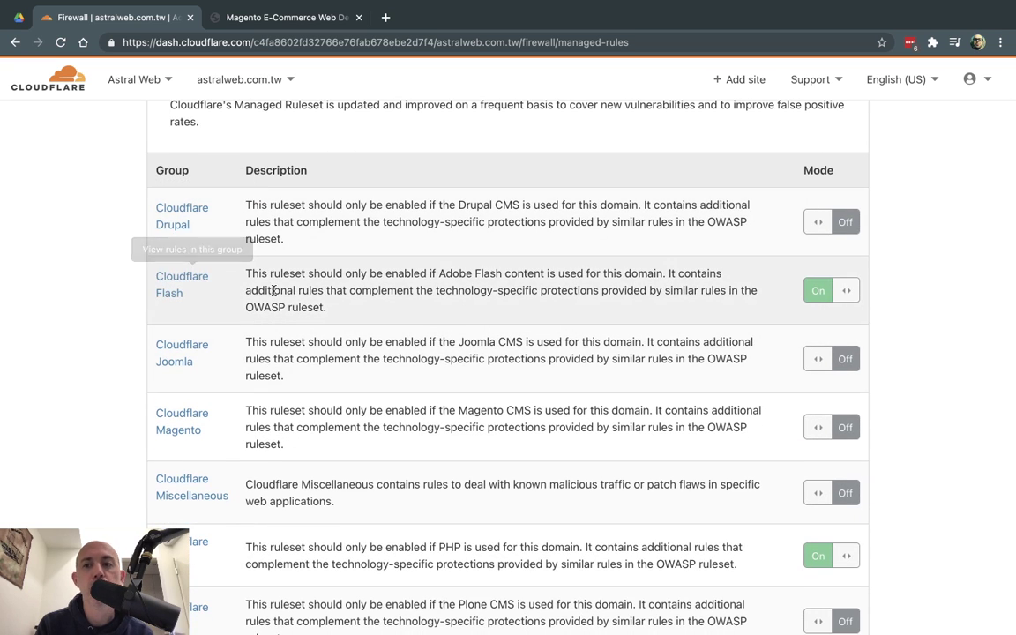
pyautogui.moveTo(245, 307); pyautogui.dragTo(285, 308)
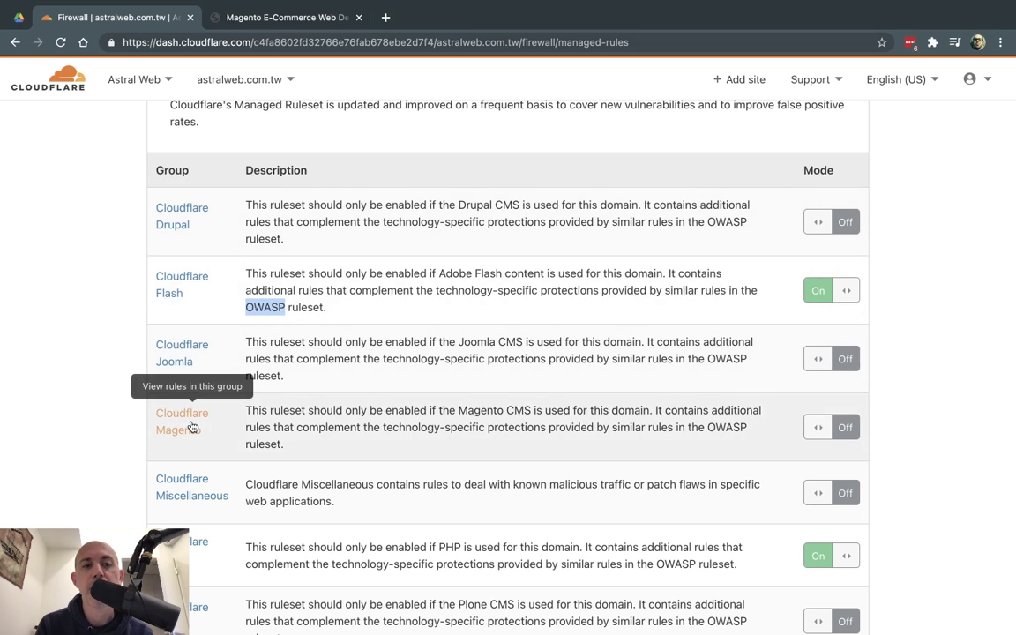
# - Examine the OWASP ModSecurity Core Rule Set package, including its sensitivity choices and rule groups
pyautogui.scroll(-10, 176, 430)
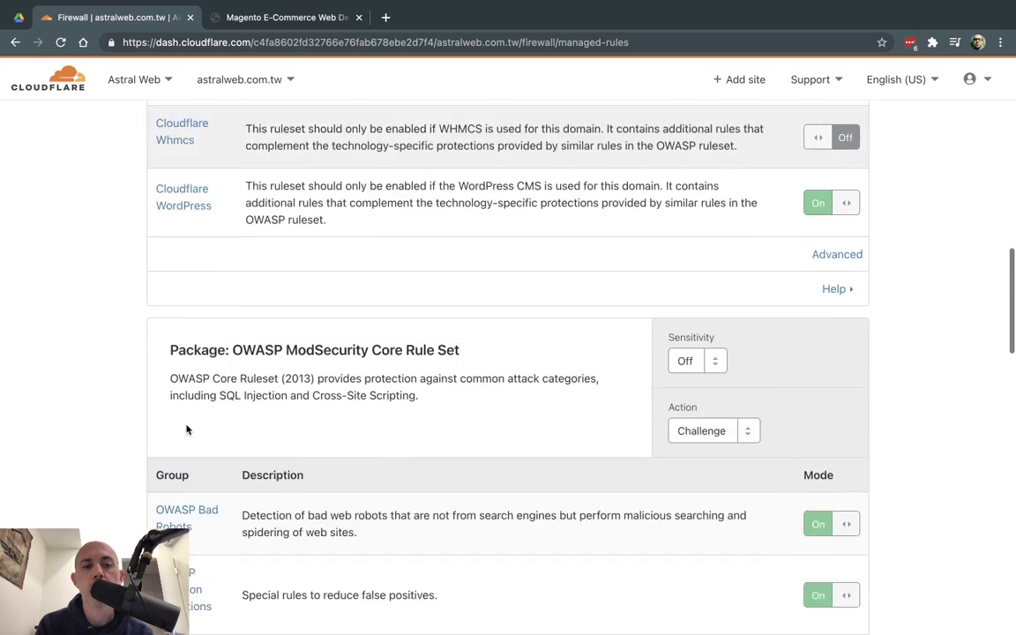
pyautogui.scroll(2, 351, 408)
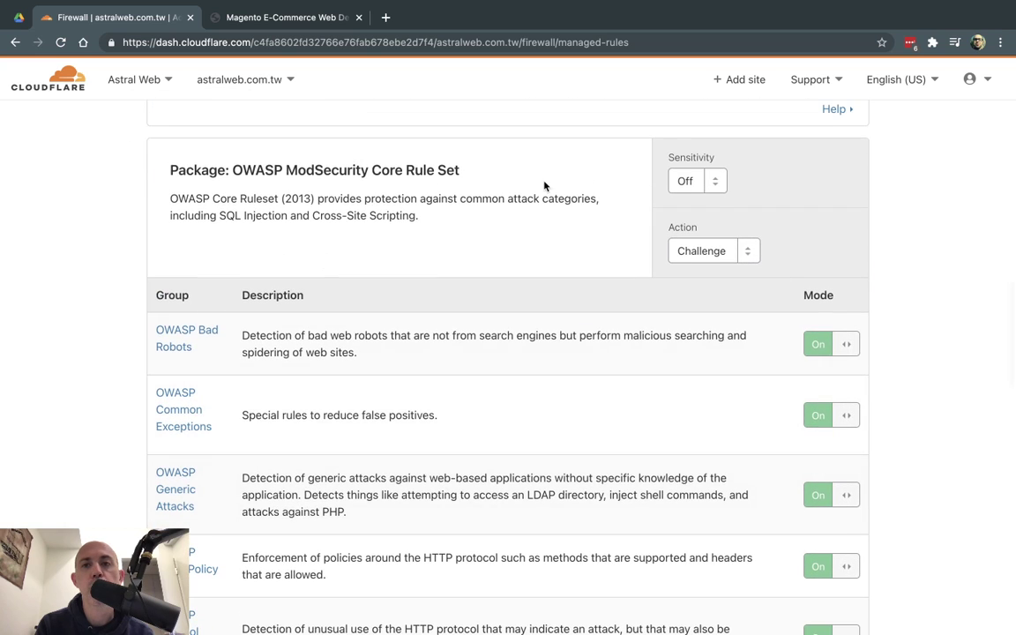
pyautogui.click(716, 182)
pyautogui.click(734, 202)
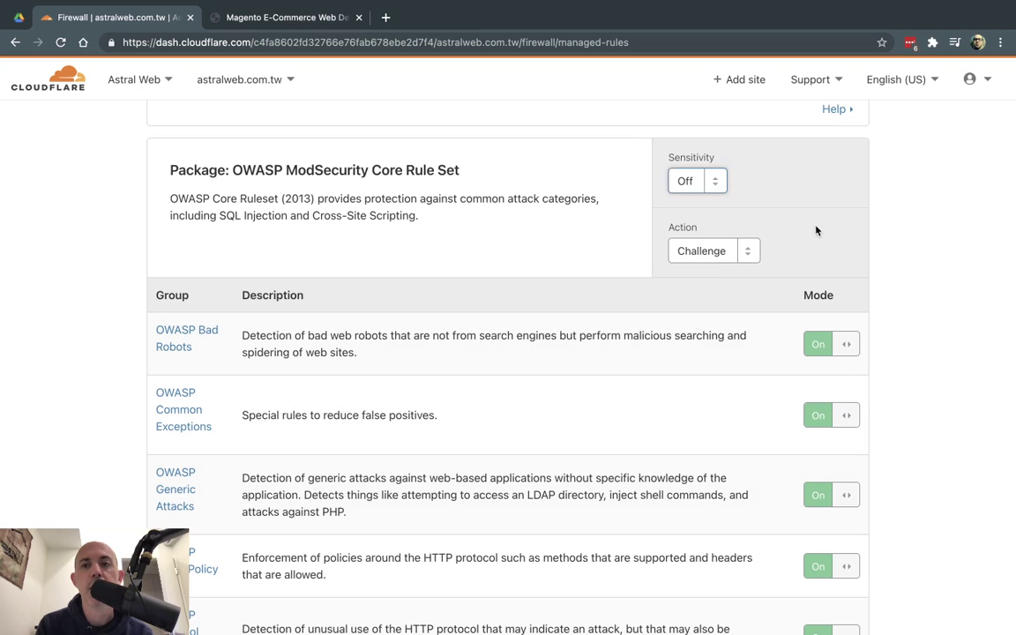
pyautogui.scroll(-2, 887, 242)
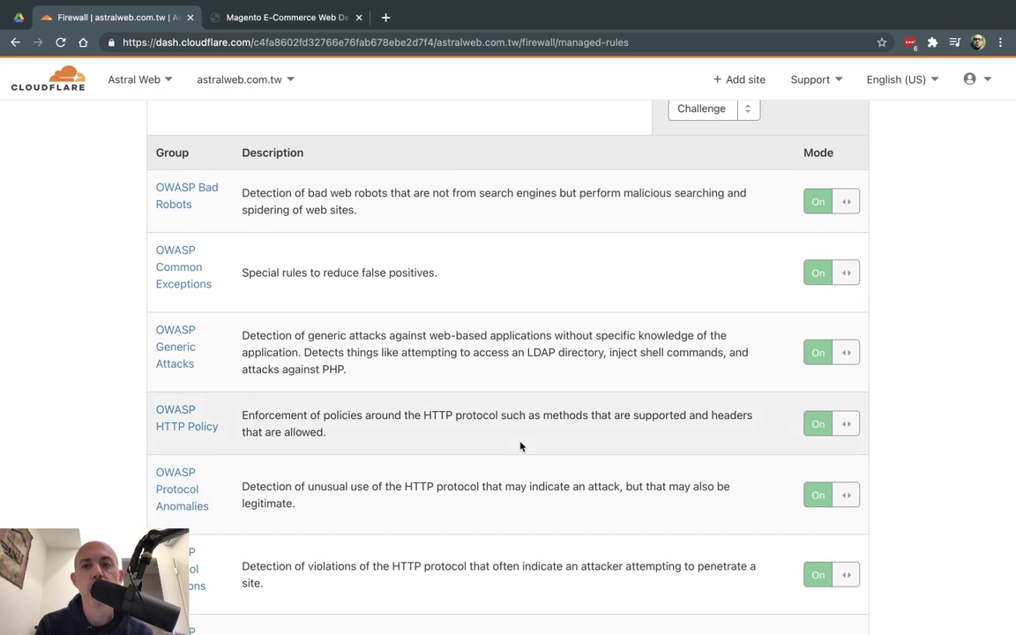
# - View the advanced list of individual rules in the Cloudflare Managed Ruleset, then close it
pyautogui.scroll(3, 520, 446)
pyautogui.scroll(4, 521, 447)
pyautogui.click(859, 379)
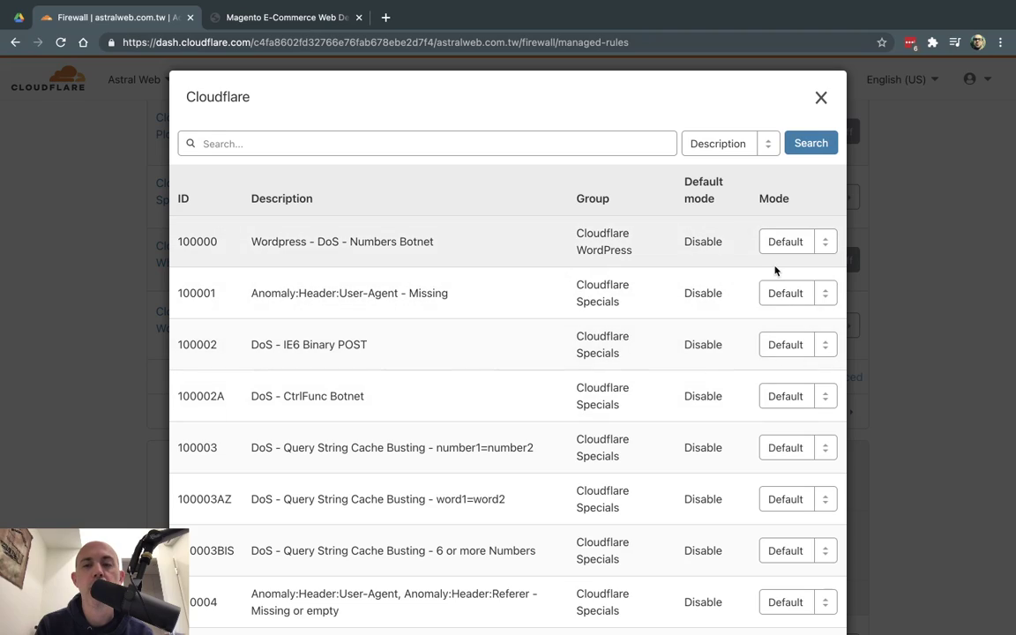
pyautogui.click(821, 99)
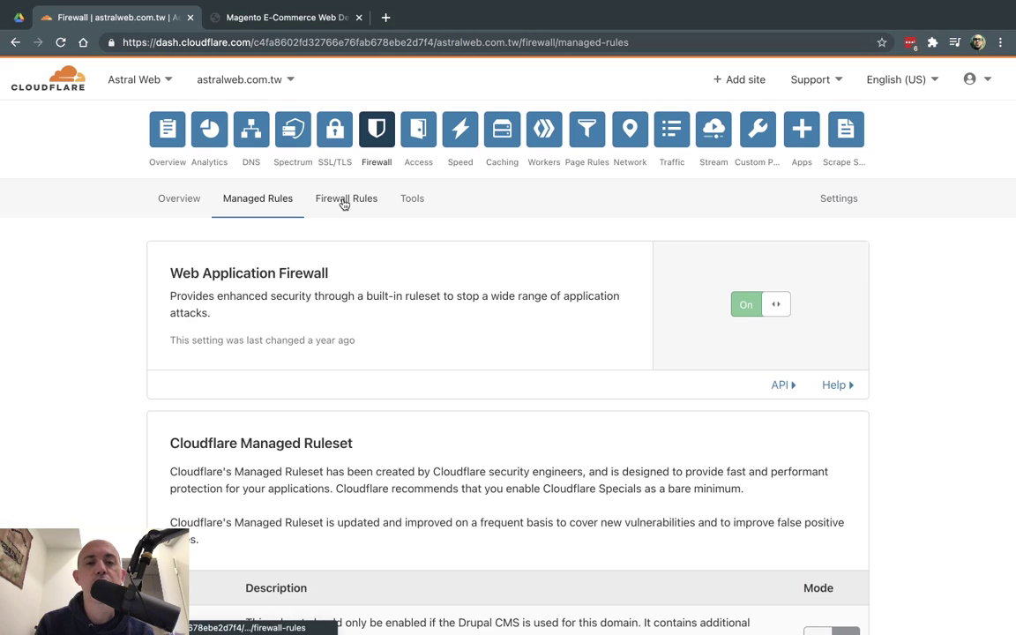
# - Open the site's custom firewall rules, check the rule allowance, and start creating a new firewall rule
pyautogui.click(344, 203)
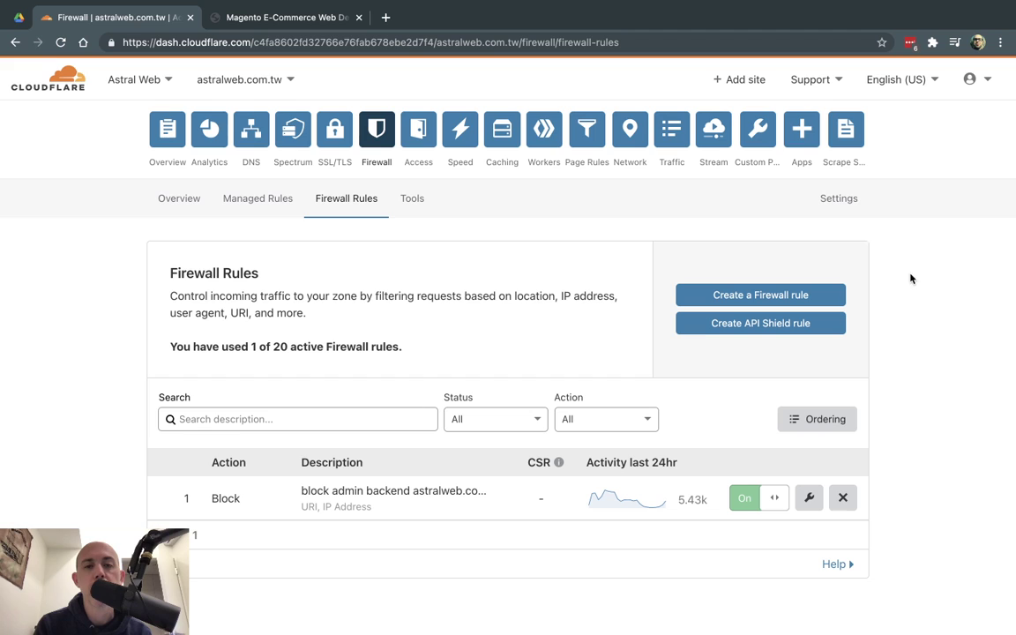
pyautogui.moveTo(220, 347); pyautogui.dragTo(410, 350)
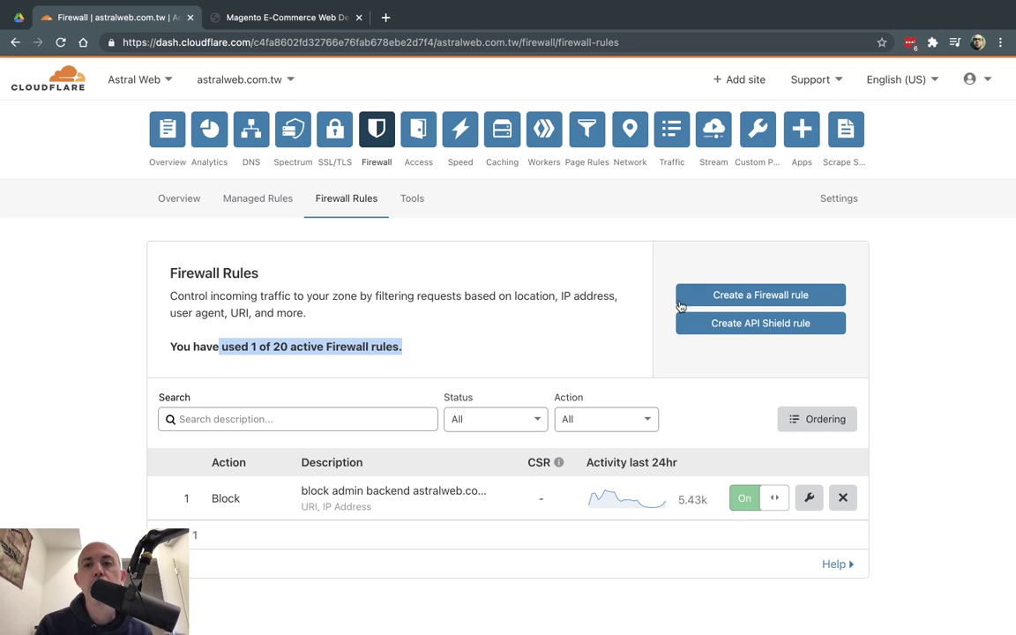
pyautogui.click(715, 296)
pyautogui.scroll(-3, 605, 426)
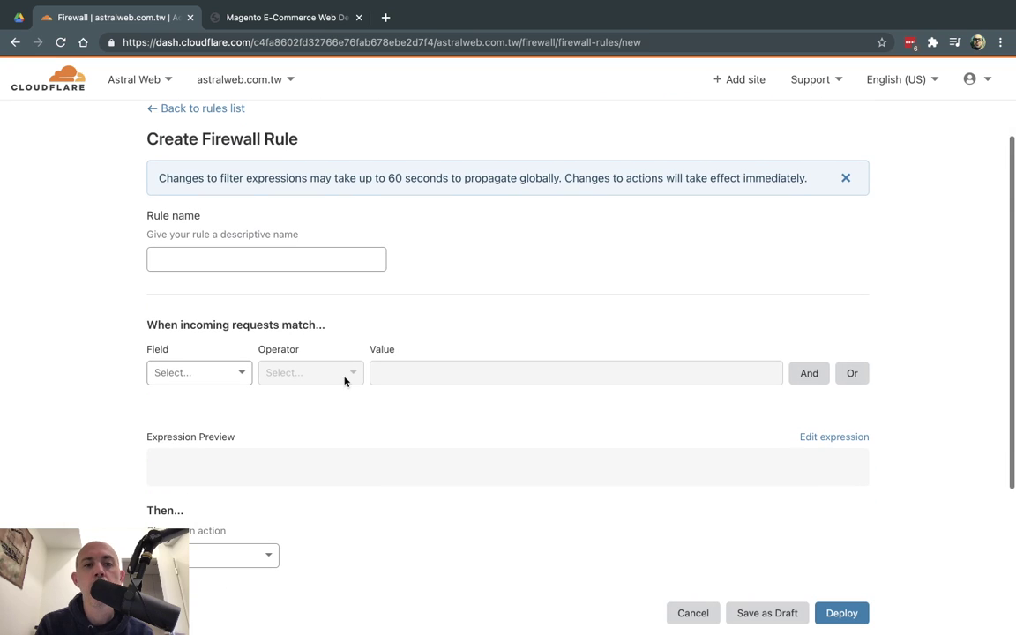
# - Examine the fields available for matching incoming requests in the new rule, from AS Num through Threat Score
pyautogui.click(225, 377)
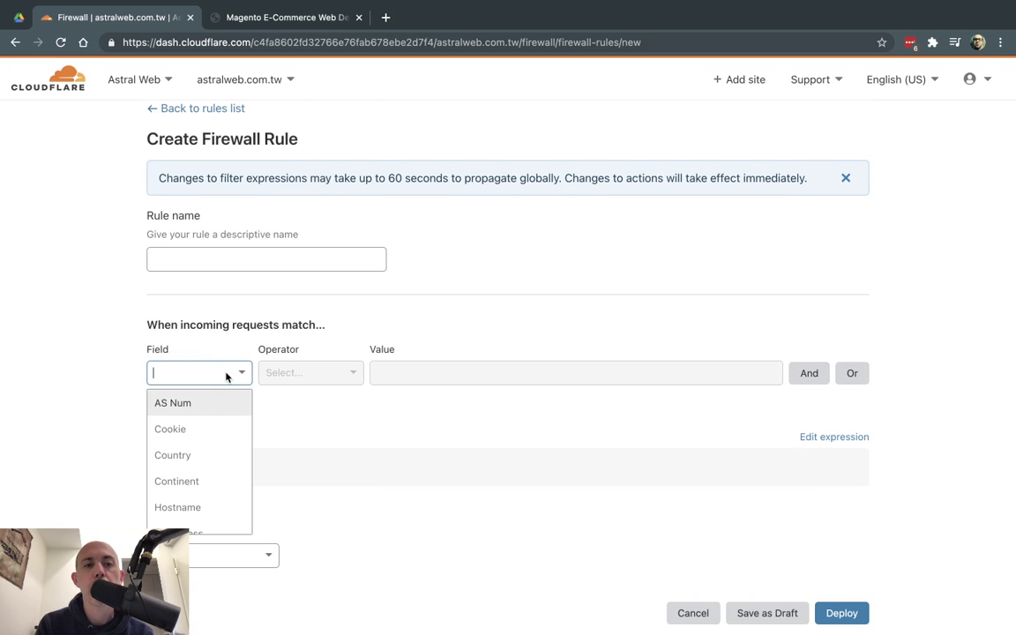
pyautogui.scroll(-4, 233, 429)
pyautogui.scroll(4, 234, 431)
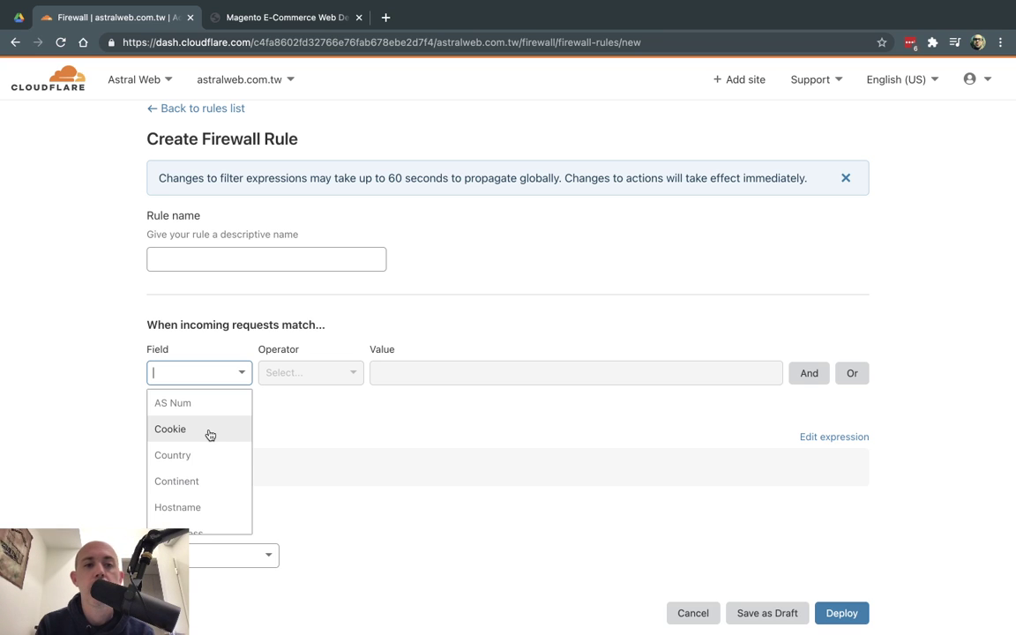
pyautogui.scroll(-1, 212, 468)
pyautogui.scroll(-1, 214, 475)
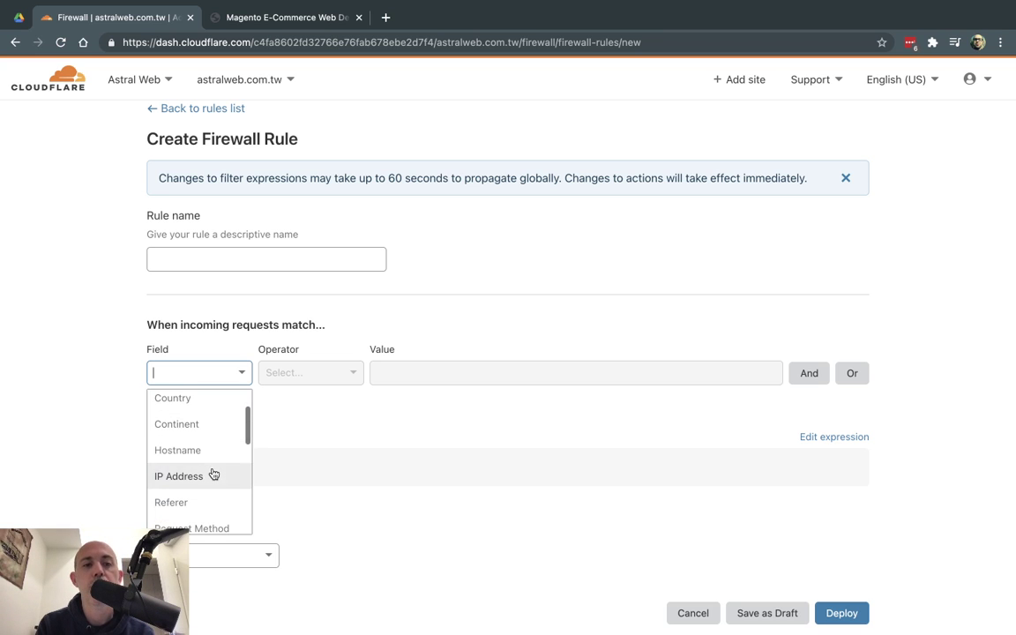
pyautogui.scroll(-5, 212, 459)
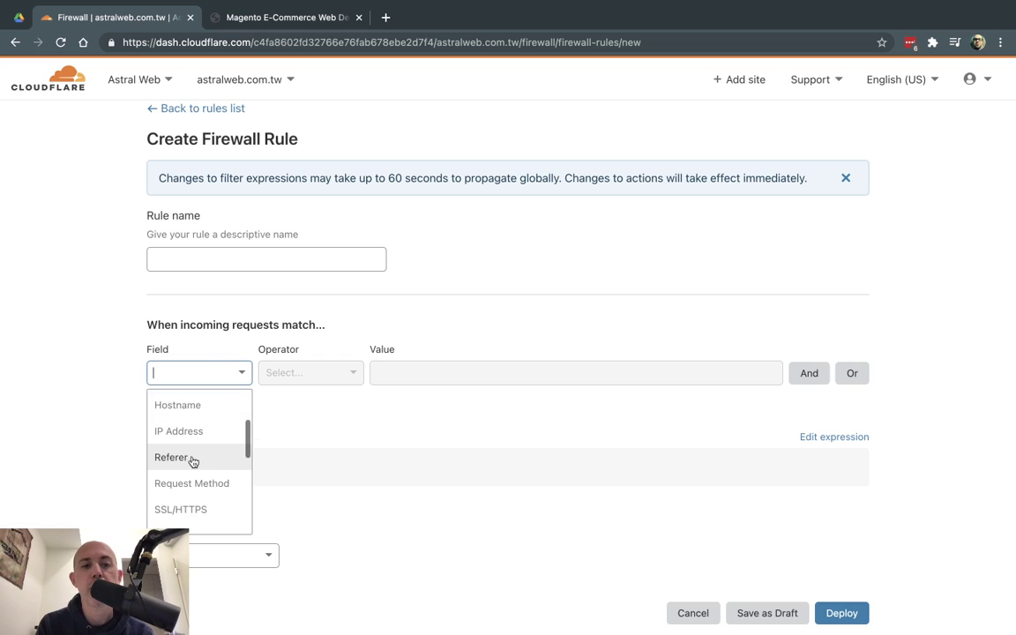
pyautogui.scroll(7, 203, 465)
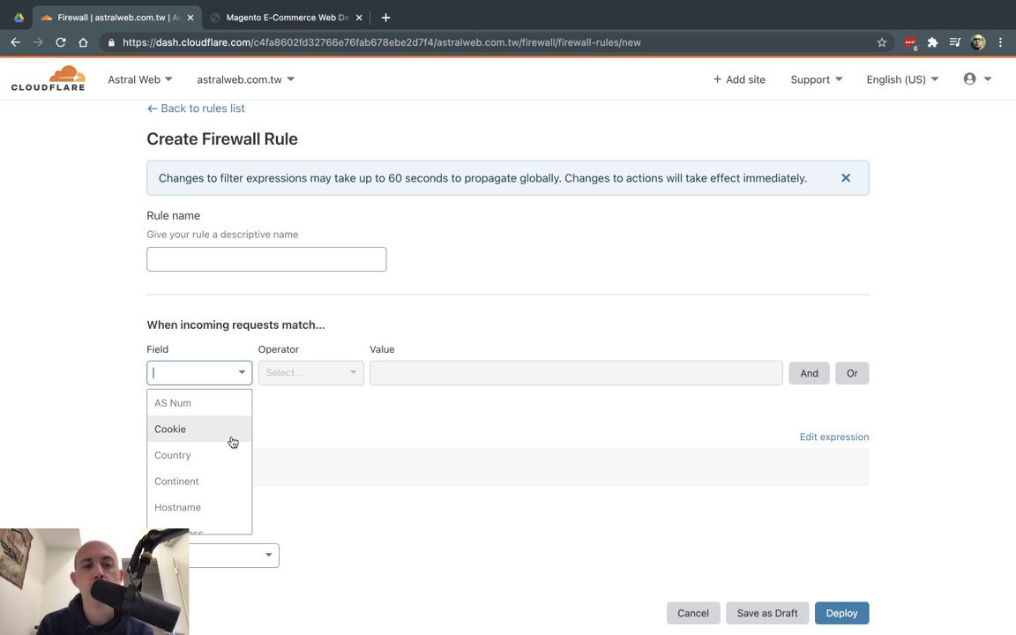
pyautogui.scroll(-3, 222, 446)
pyautogui.scroll(-3, 220, 459)
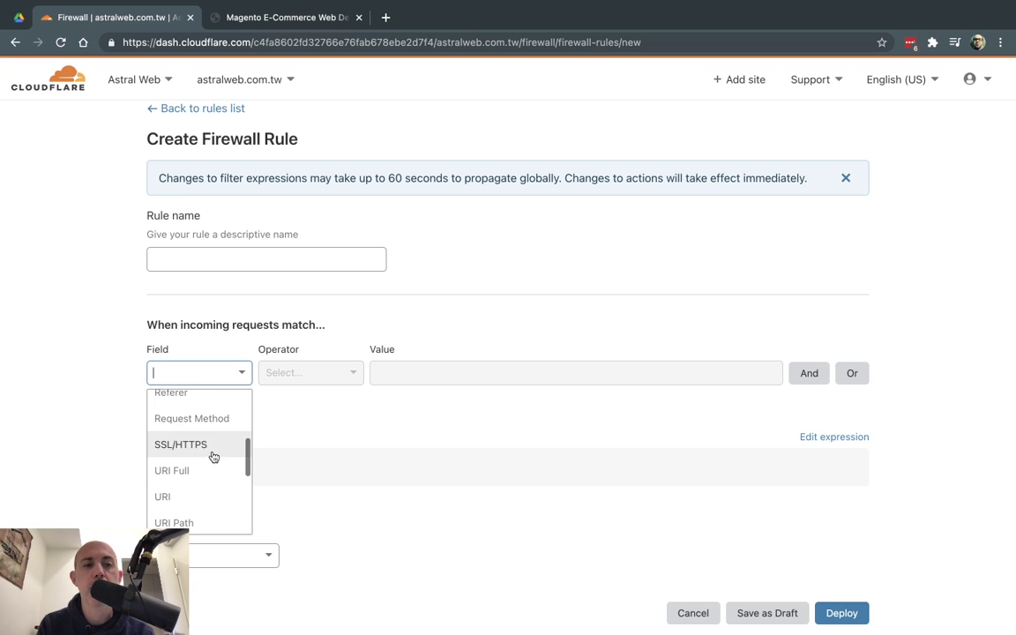
pyautogui.scroll(-3, 215, 449)
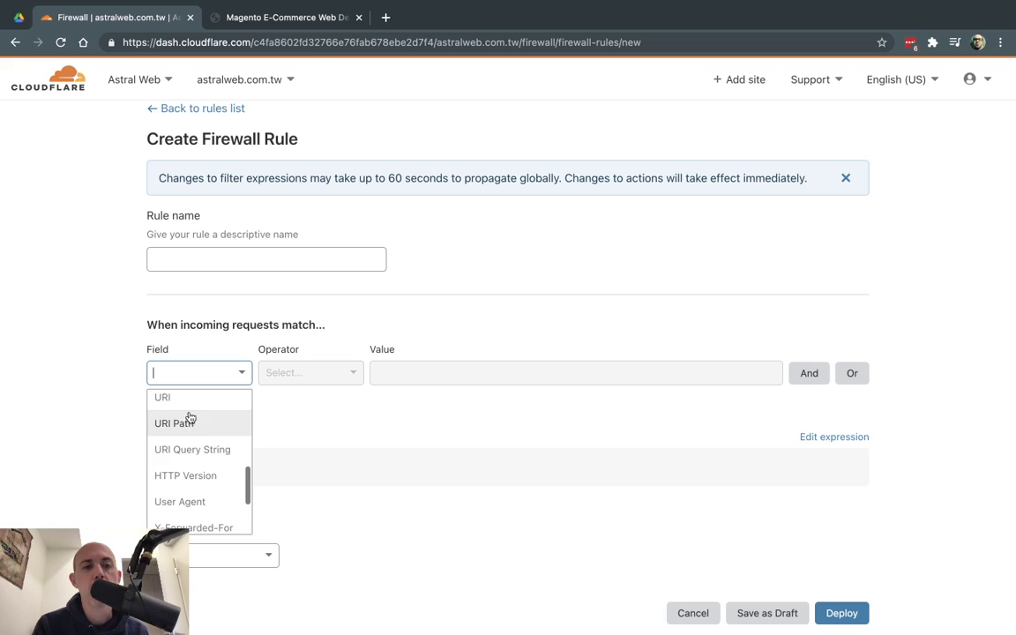
pyautogui.scroll(-3, 200, 449)
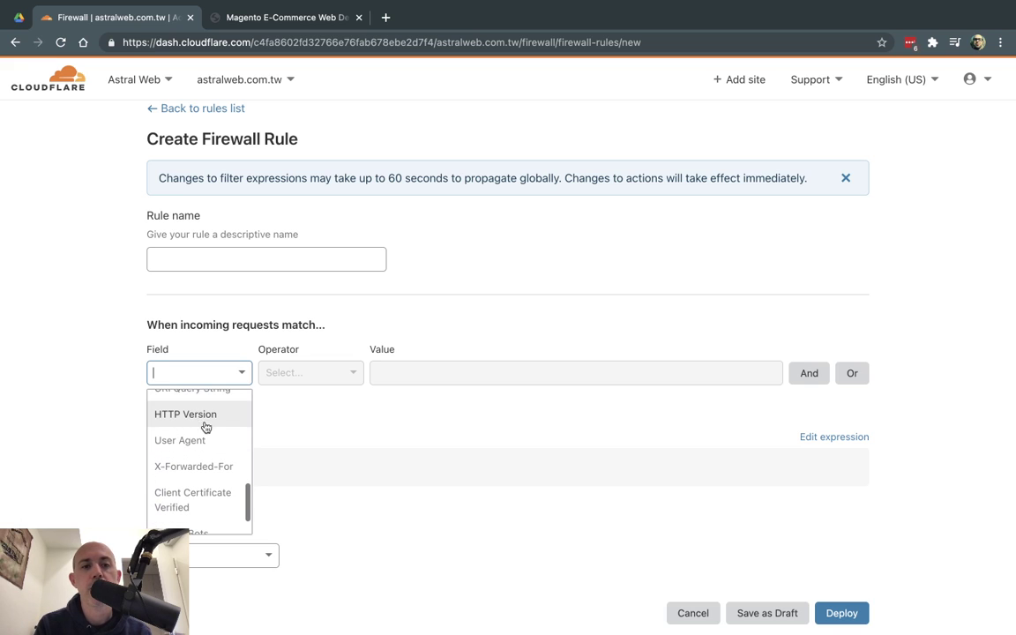
pyautogui.scroll(-2, 210, 463)
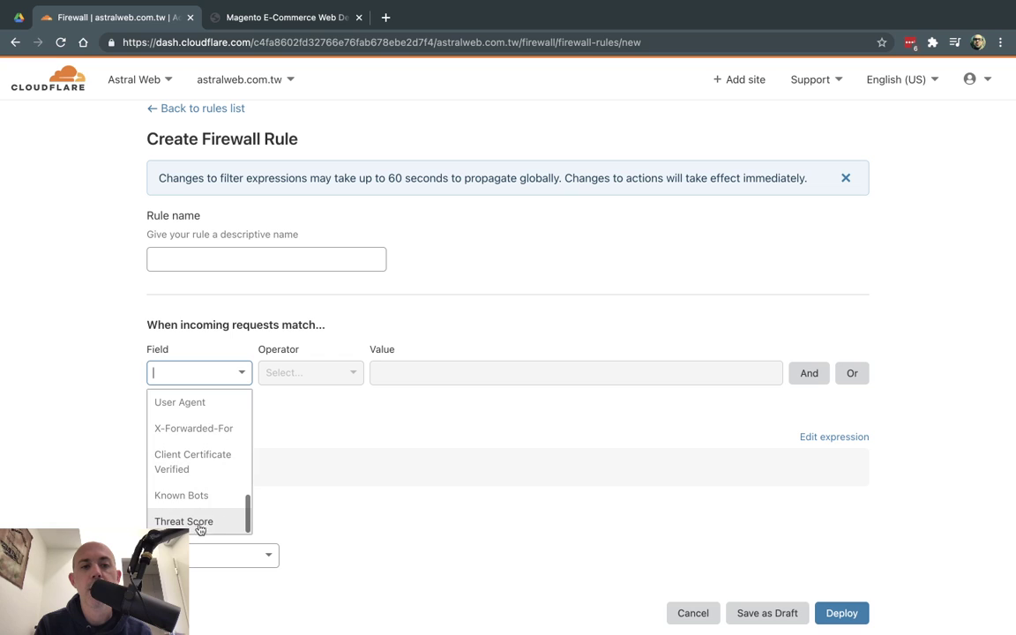
# - Examine the actions available for matching requests in the new rule: Block, JS Challenge, Challenge (Captcha), Allow and Bypass
pyautogui.click(392, 498)
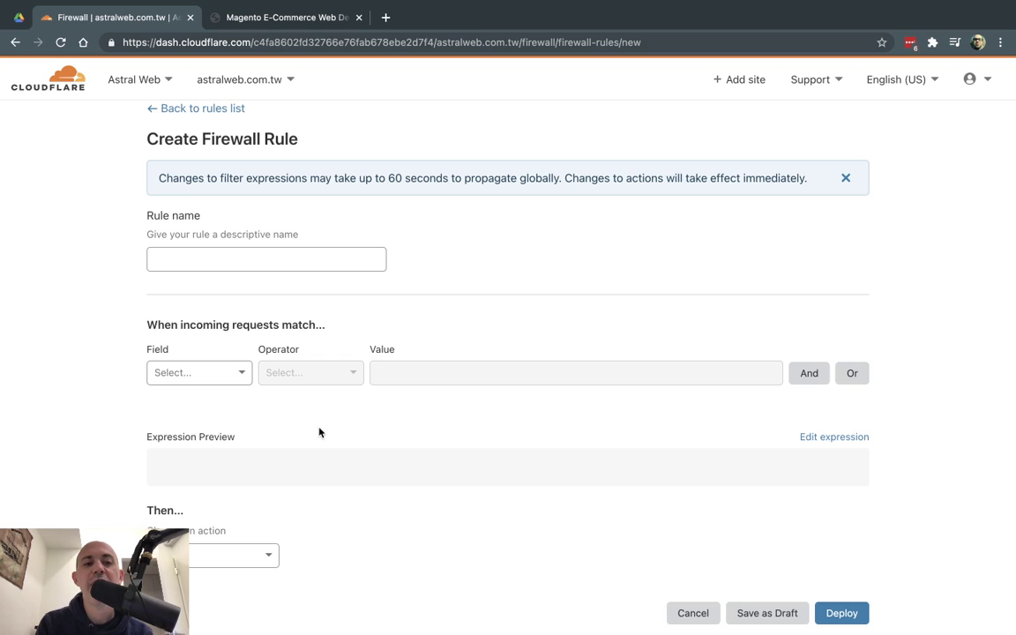
pyautogui.moveTo(143, 531); pyautogui.dragTo(236, 533)
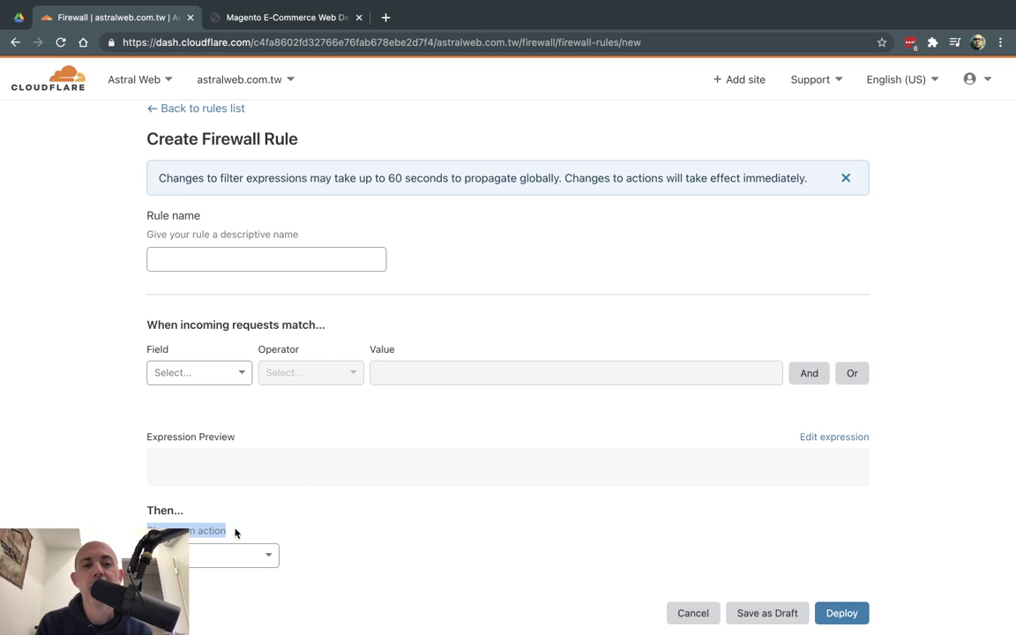
pyautogui.click(236, 533)
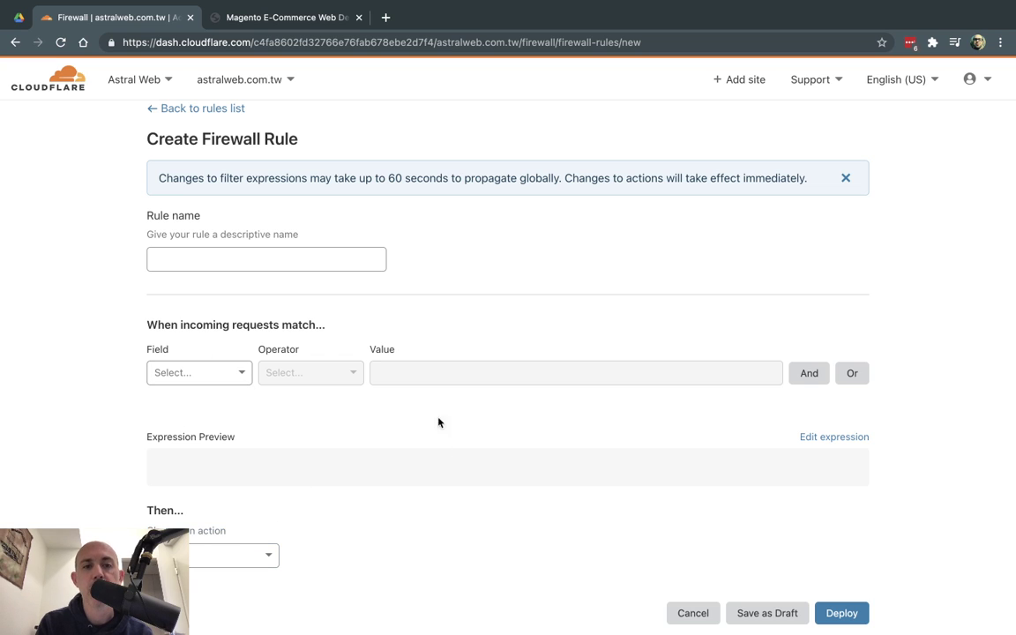
pyautogui.click(261, 563)
pyautogui.scroll(-5, 261, 565)
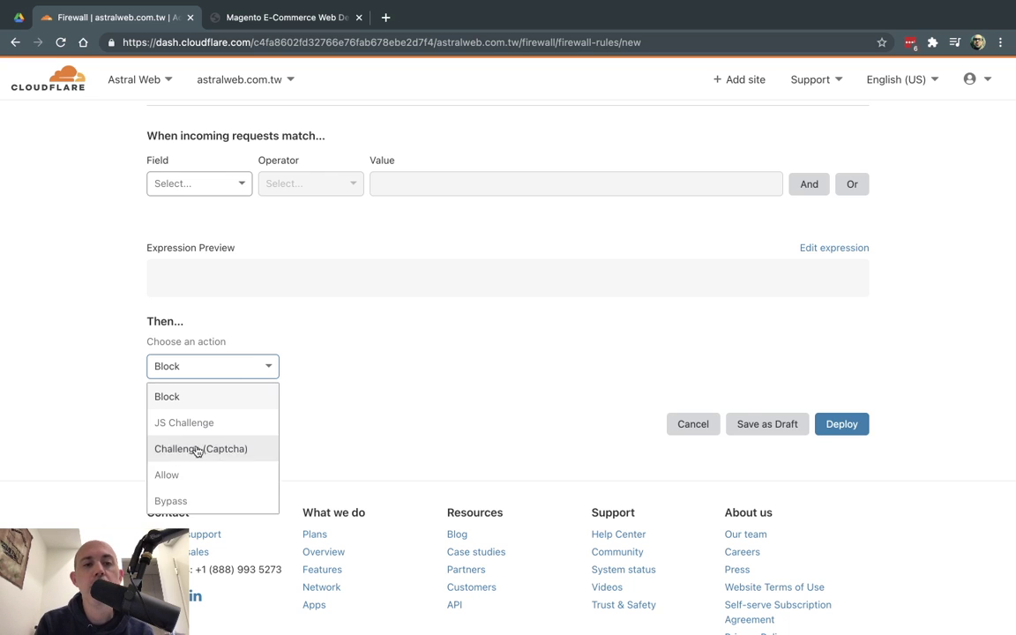
pyautogui.click(408, 397)
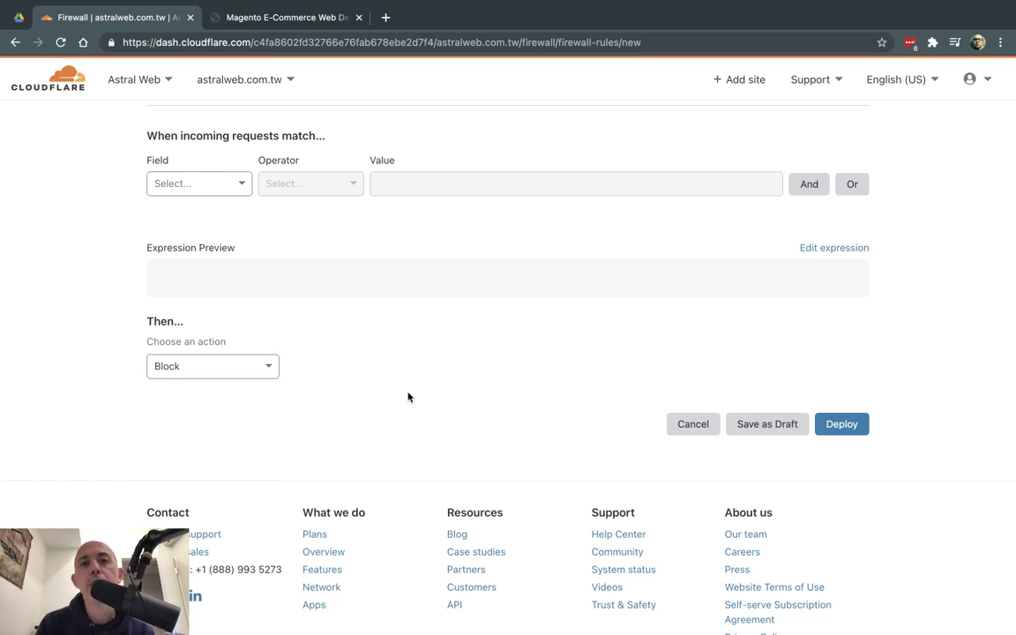
pyautogui.click(252, 371)
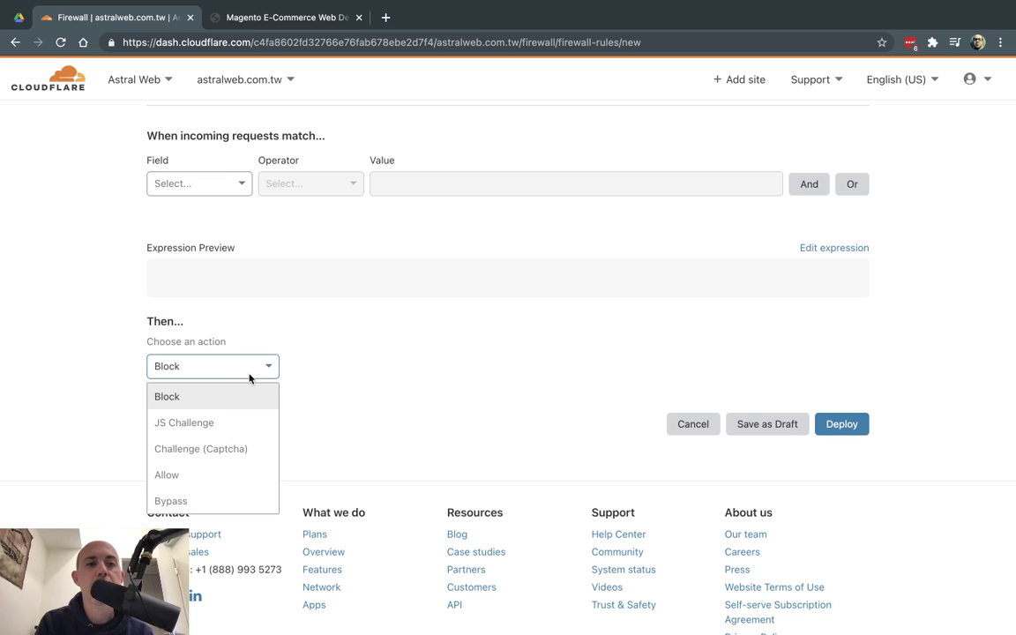
pyautogui.click(386, 385)
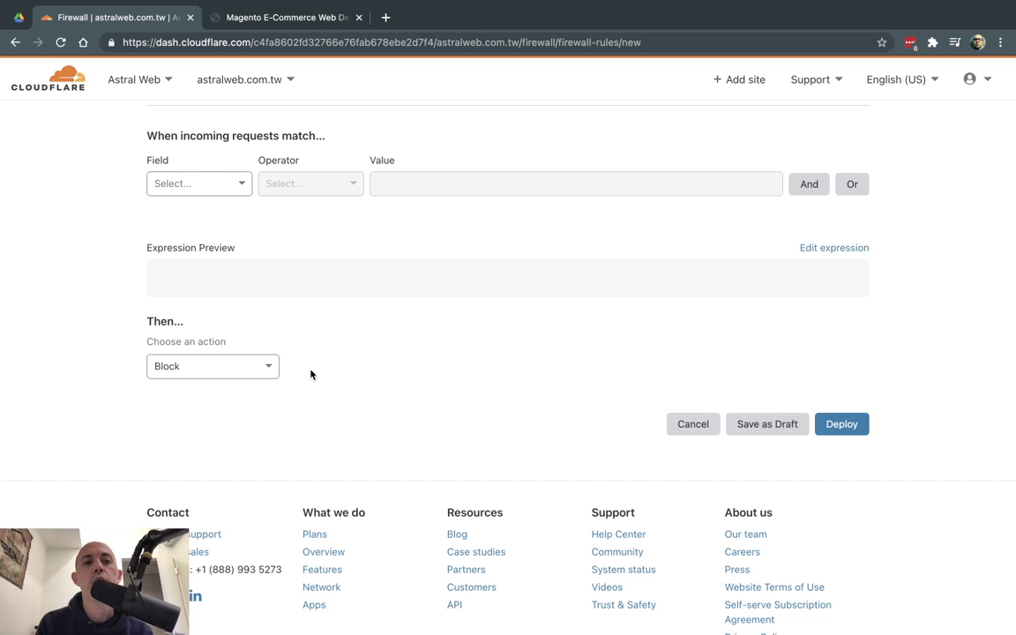
pyautogui.click(264, 368)
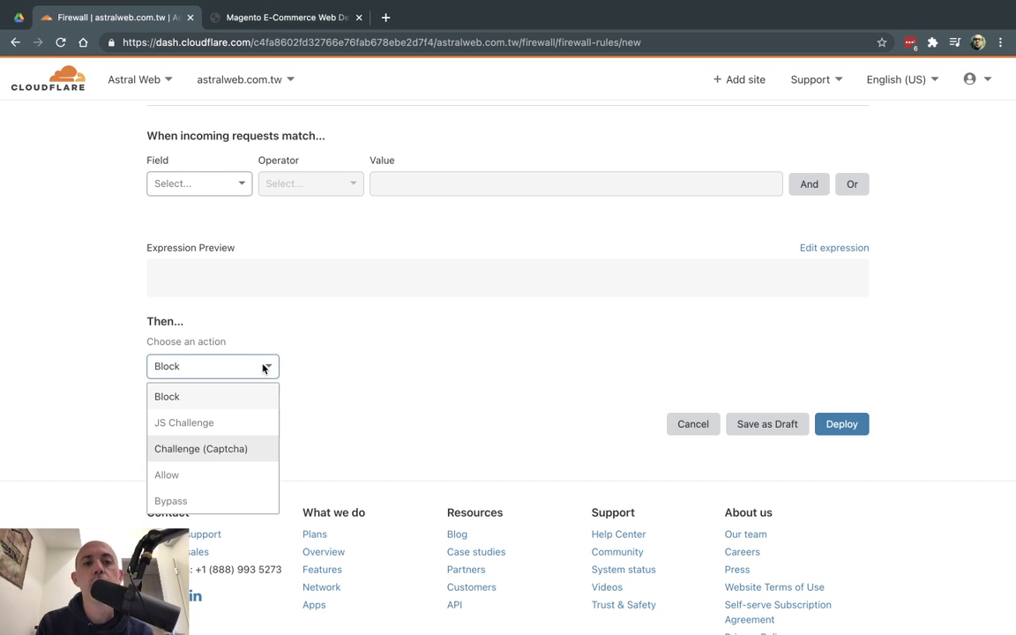
pyautogui.click(359, 377)
pyautogui.scroll(3, 549, 352)
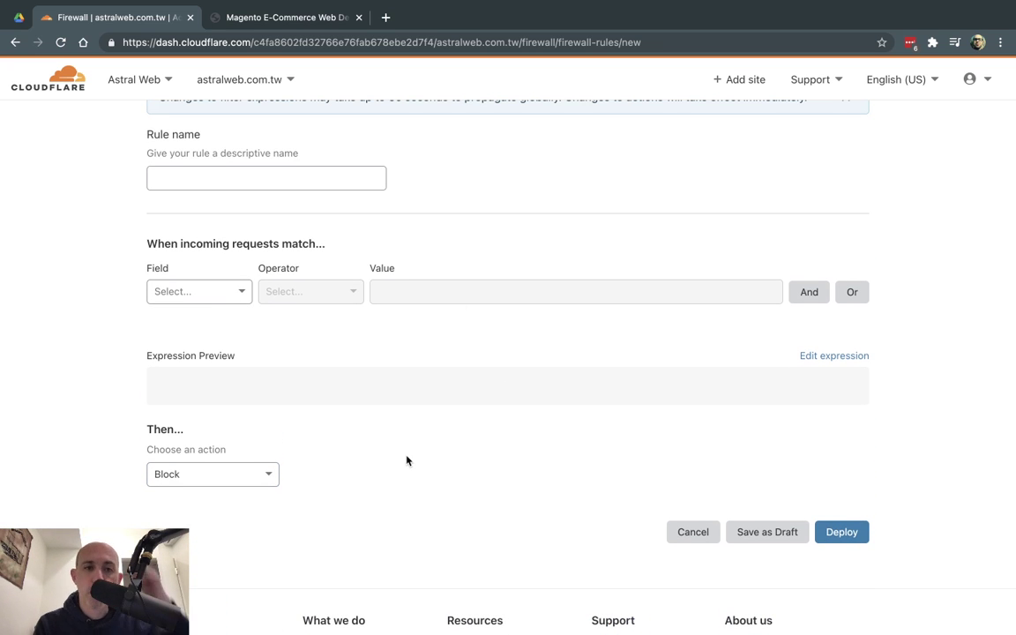
pyautogui.scroll(2, 399, 428)
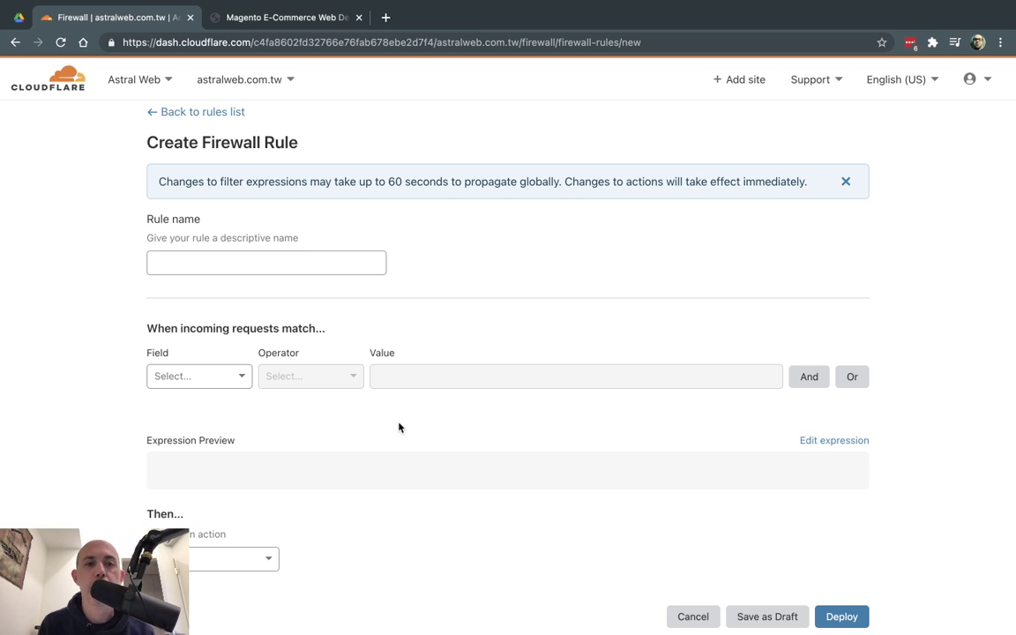
# - View the open Astral Web site page and copy the file name index_en.html from its address
pyautogui.click(291, 18)
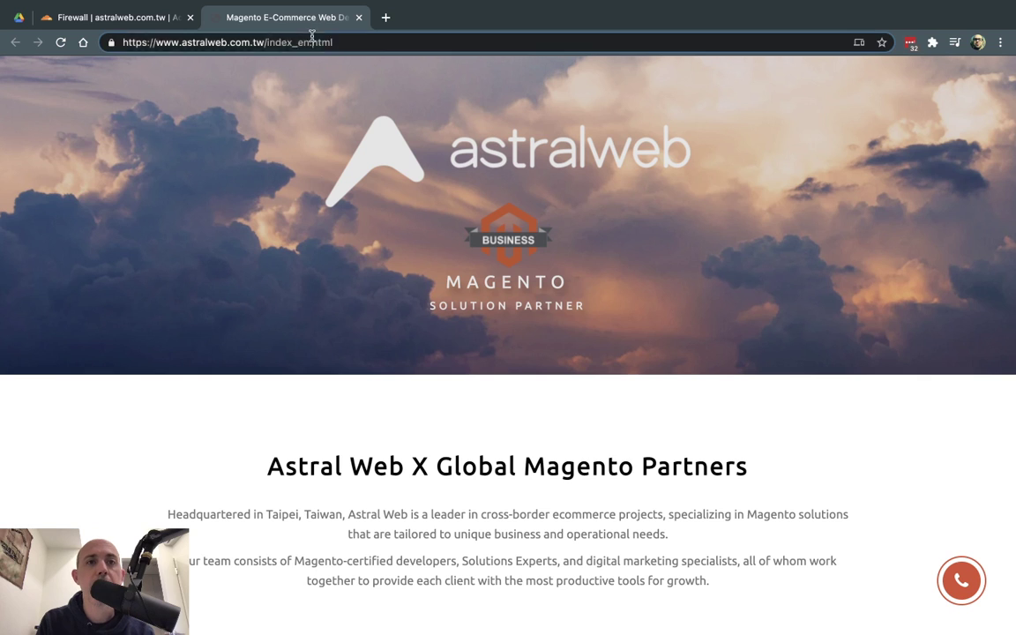
pyautogui.scroll(-3, 554, 455)
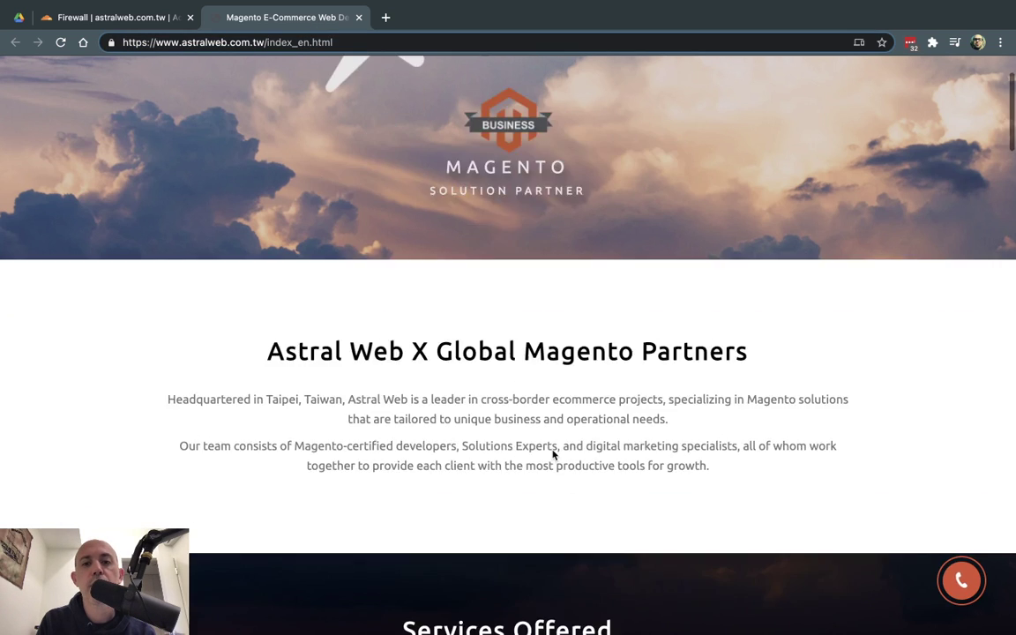
pyautogui.scroll(3, 554, 454)
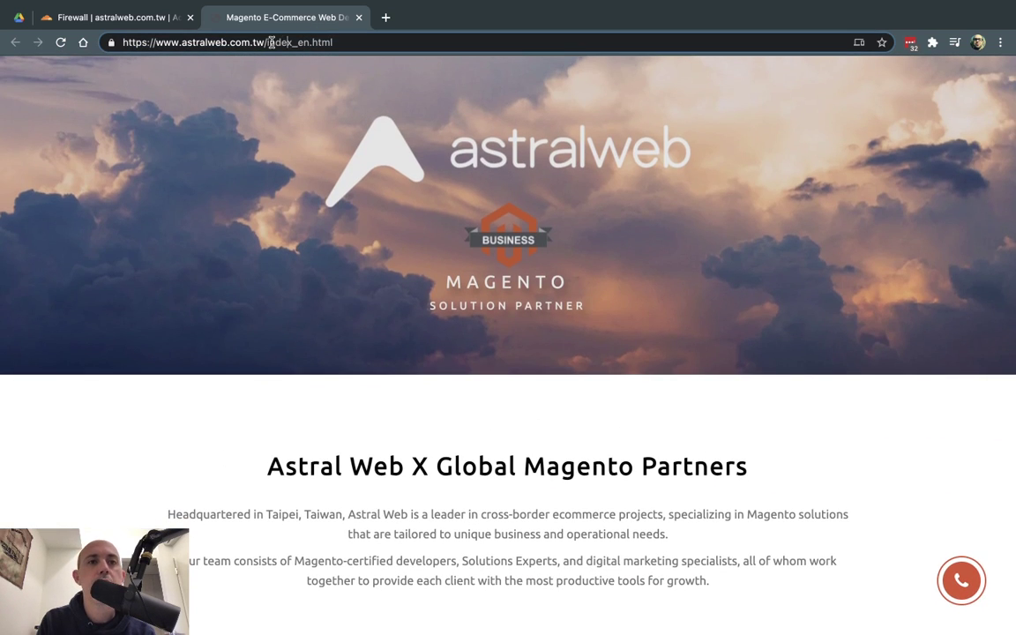
pyautogui.moveTo(266, 42); pyautogui.dragTo(377, 41)
pyautogui.hotkey('ctrl', 'c')
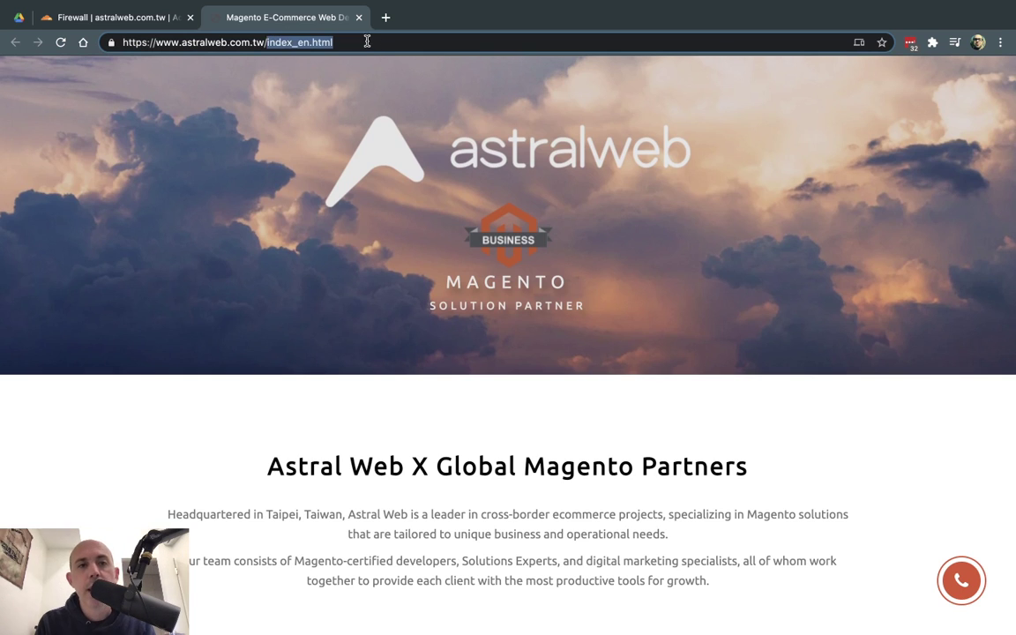
# - Return to the Cloudflare rule form and name the new firewall rule "block index_en.html"
pyautogui.hotkey('ctrl', 'shift', 'Tab')
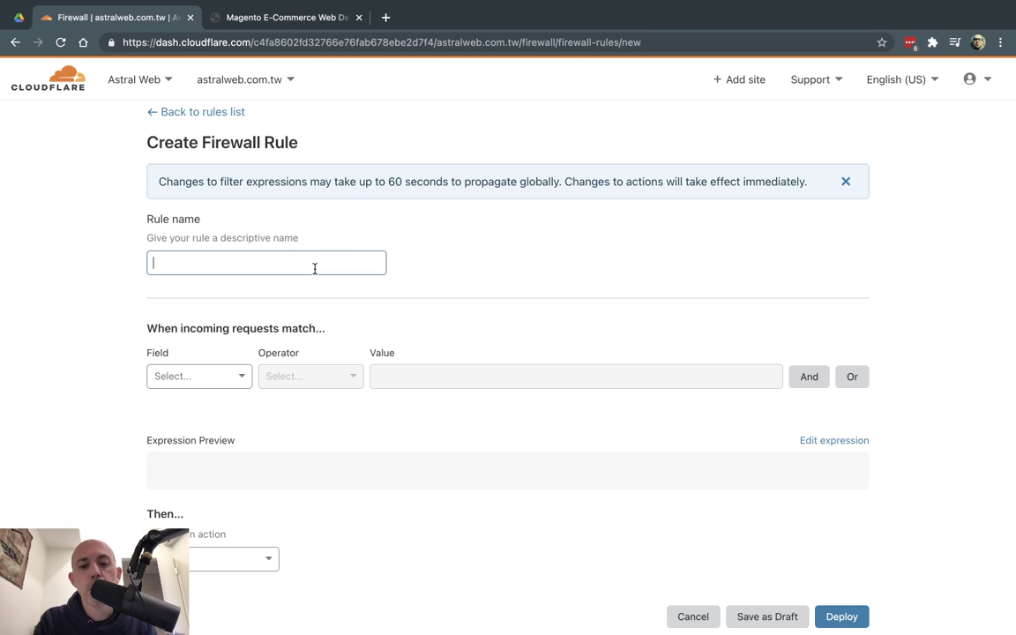
pyautogui.write('block')
pyautogui.hotkey('ctrl', 'v')
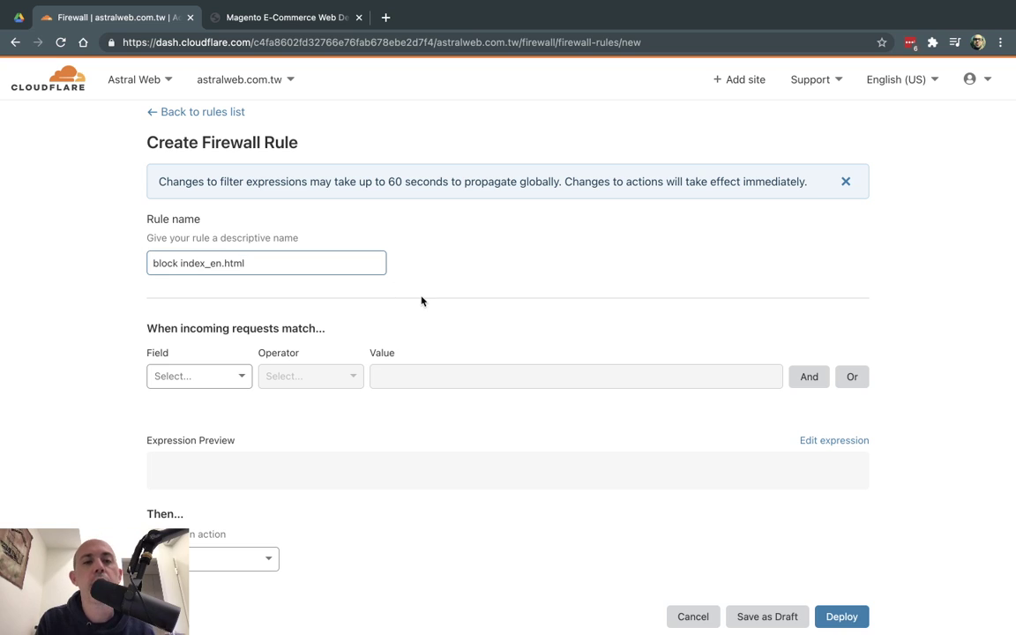
# - Set the rule's matching condition to URI contains index_en.html
pyautogui.click(210, 377)
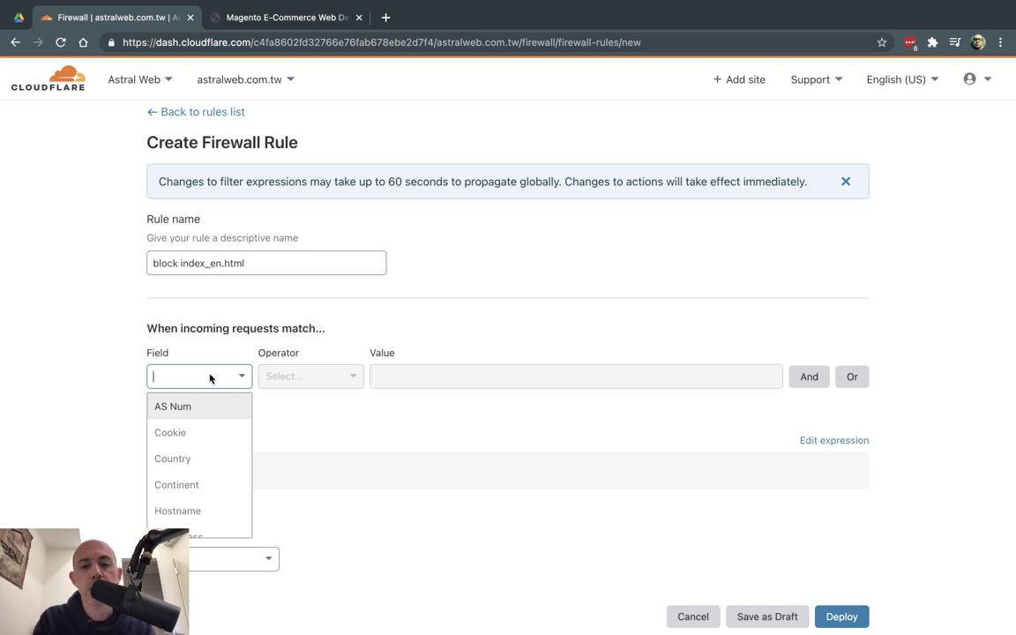
pyautogui.write('uri')
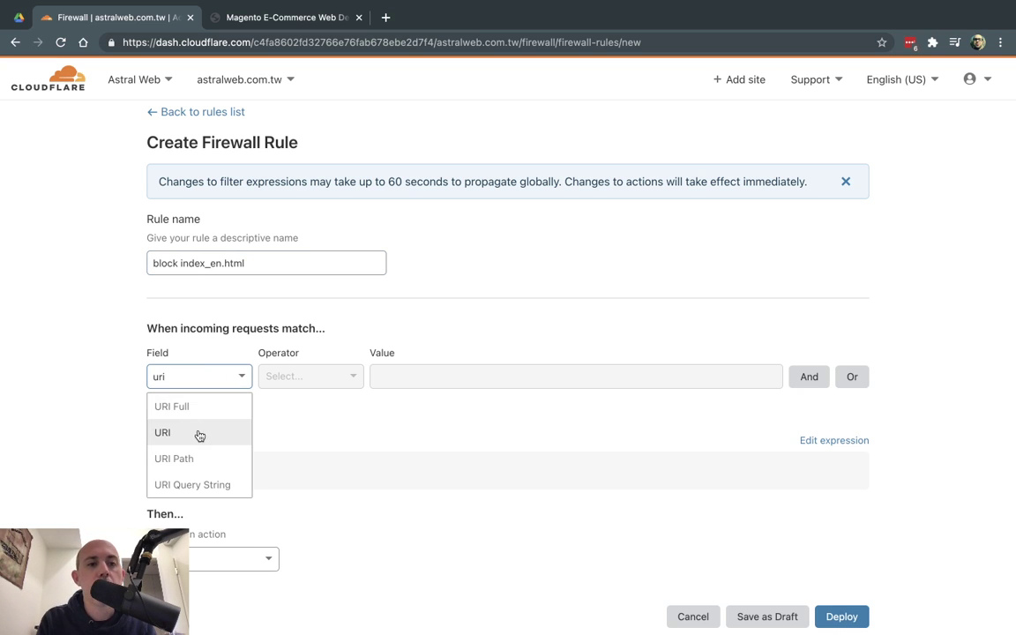
pyautogui.click(197, 432)
pyautogui.click(349, 377)
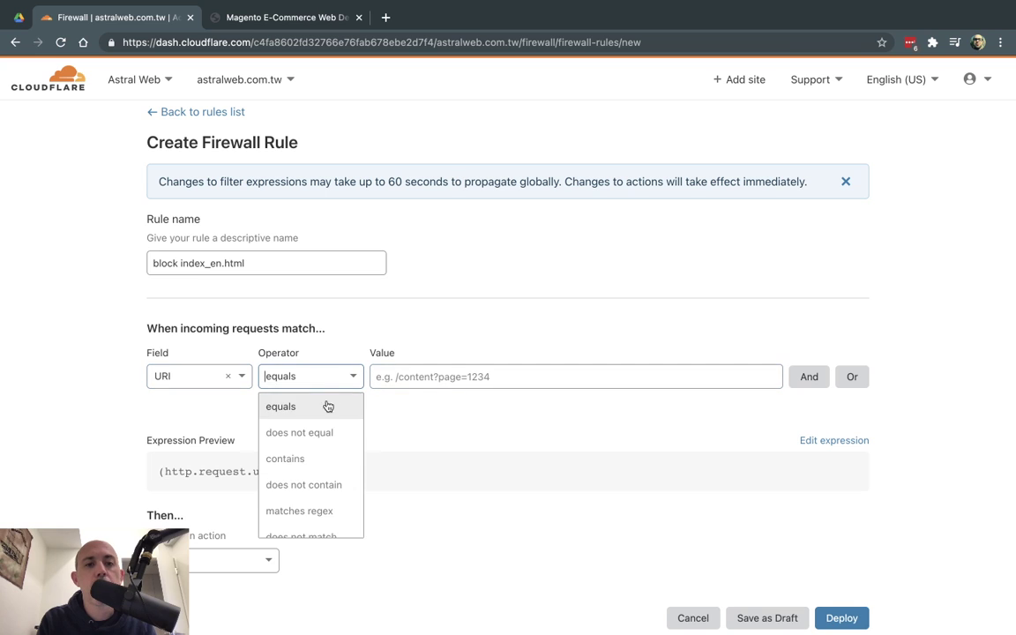
pyautogui.click(313, 461)
pyautogui.click(453, 379)
pyautogui.hotkey('ctrl', 'v')
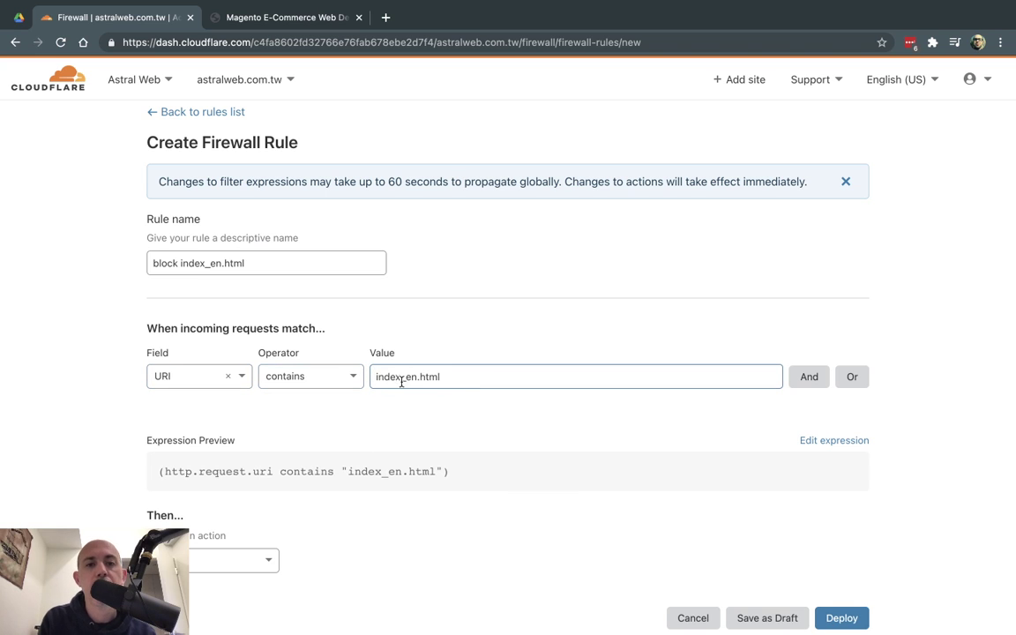
# - Check the condition's value against the site page's address and deploy the firewall rule with the Block action
pyautogui.moveTo(378, 377); pyautogui.dragTo(466, 377)
pyautogui.click(458, 419)
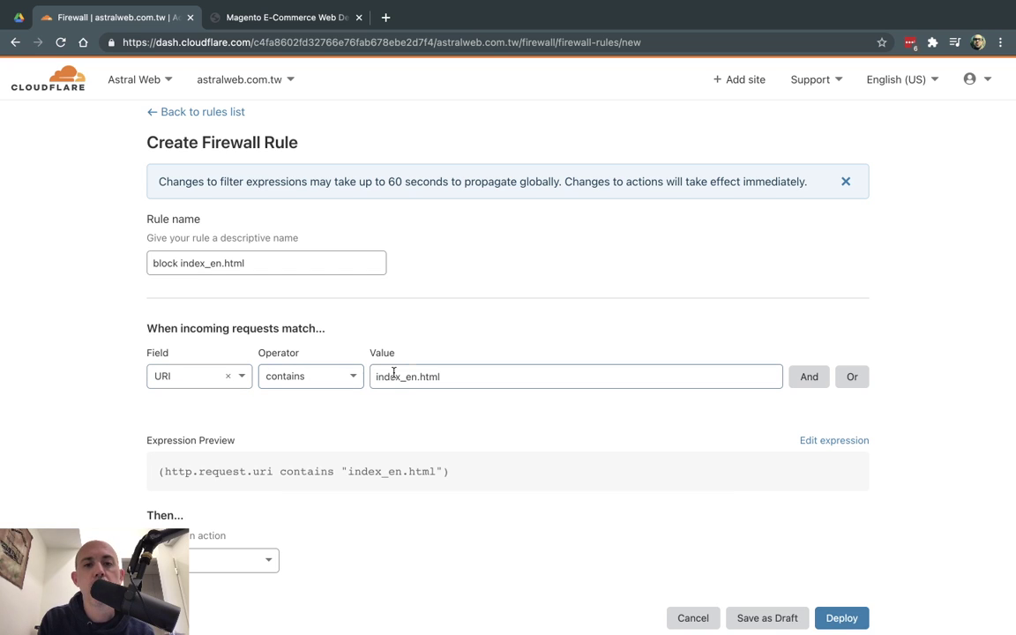
pyautogui.moveTo(384, 377); pyautogui.dragTo(454, 377)
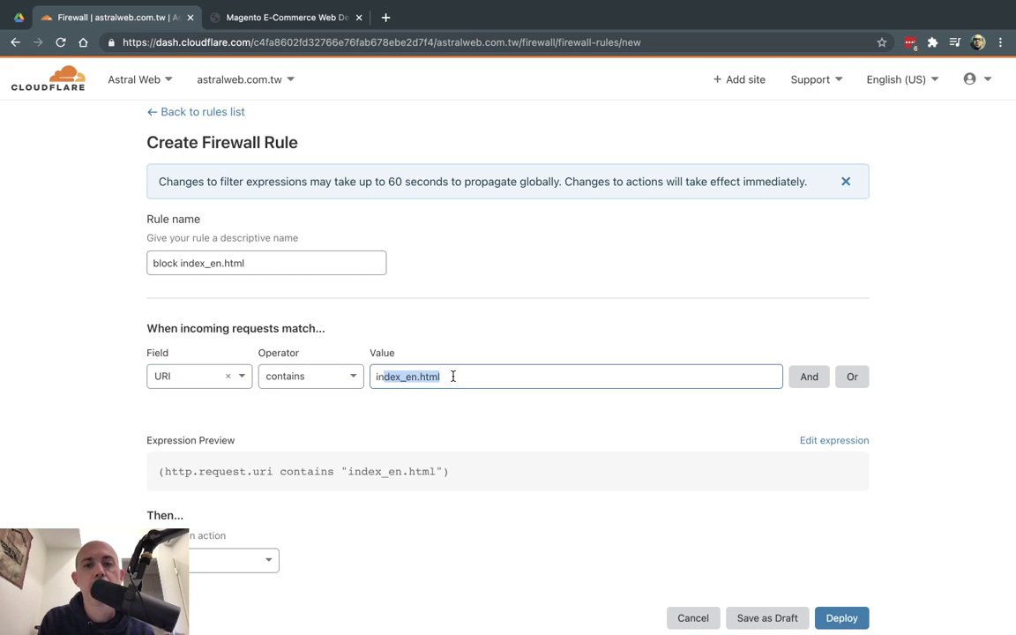
pyautogui.click(296, 18)
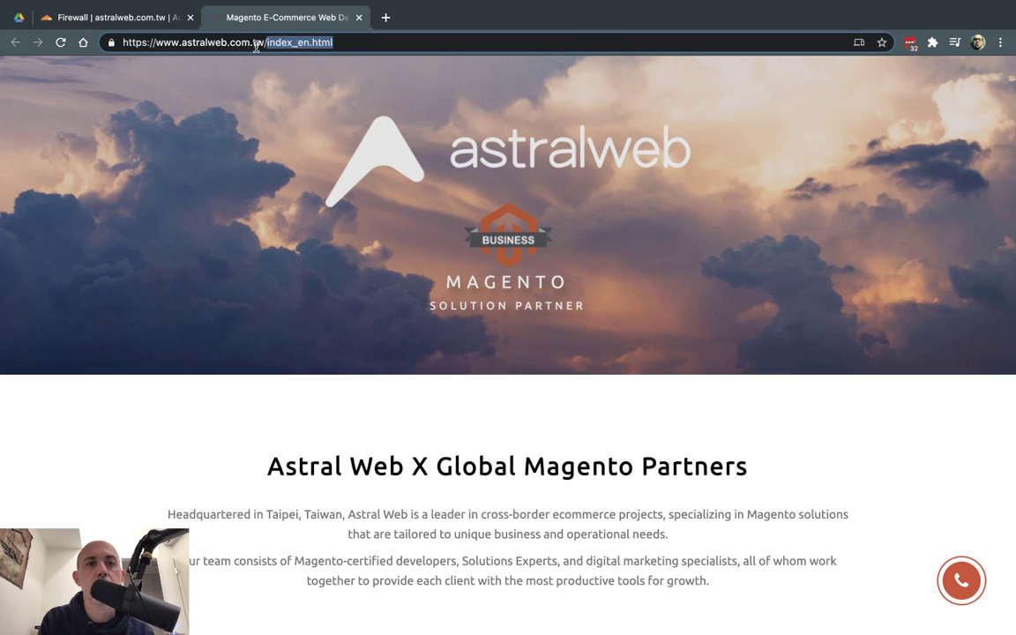
pyautogui.click(127, 20)
pyautogui.click(462, 488)
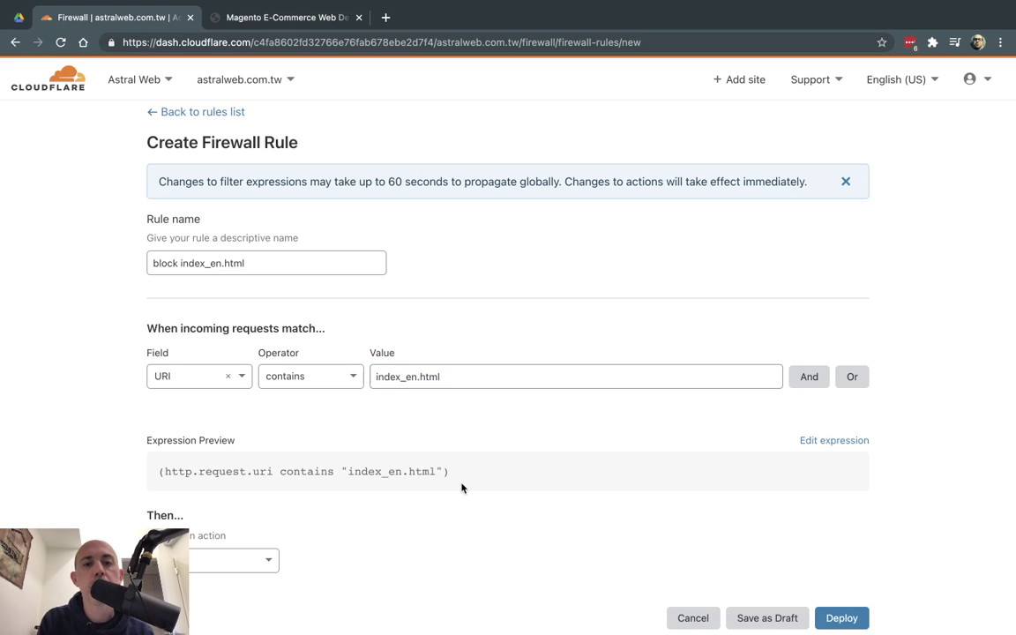
pyautogui.scroll(-2, 461, 488)
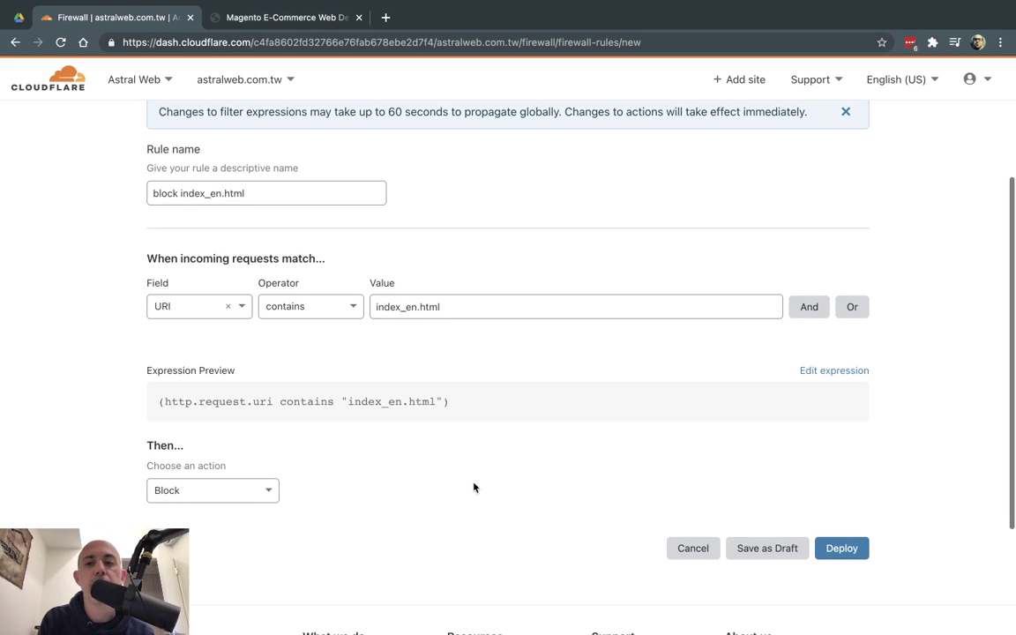
pyautogui.click(860, 557)
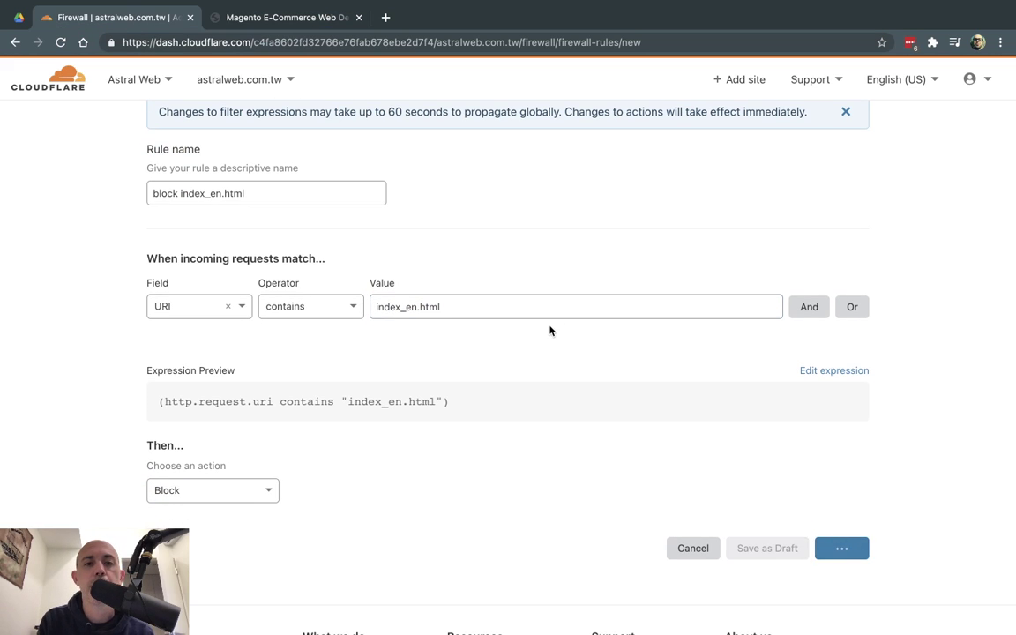
pyautogui.scroll(-2, 86, 385)
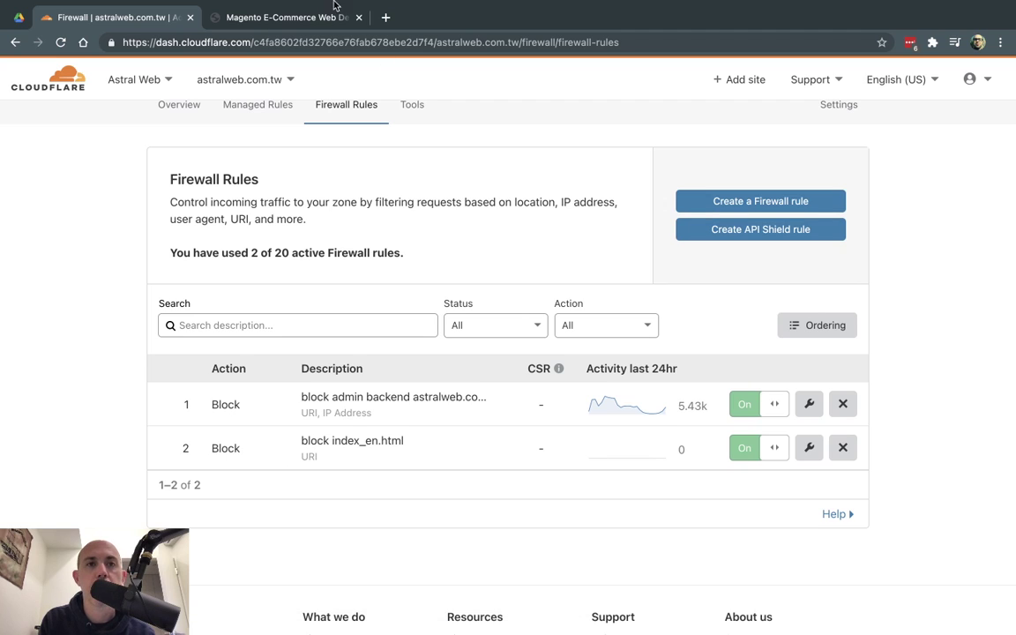
# - Copy the full address of the site's index_en.html page and load it again to test the new rule
pyautogui.click(285, 17)
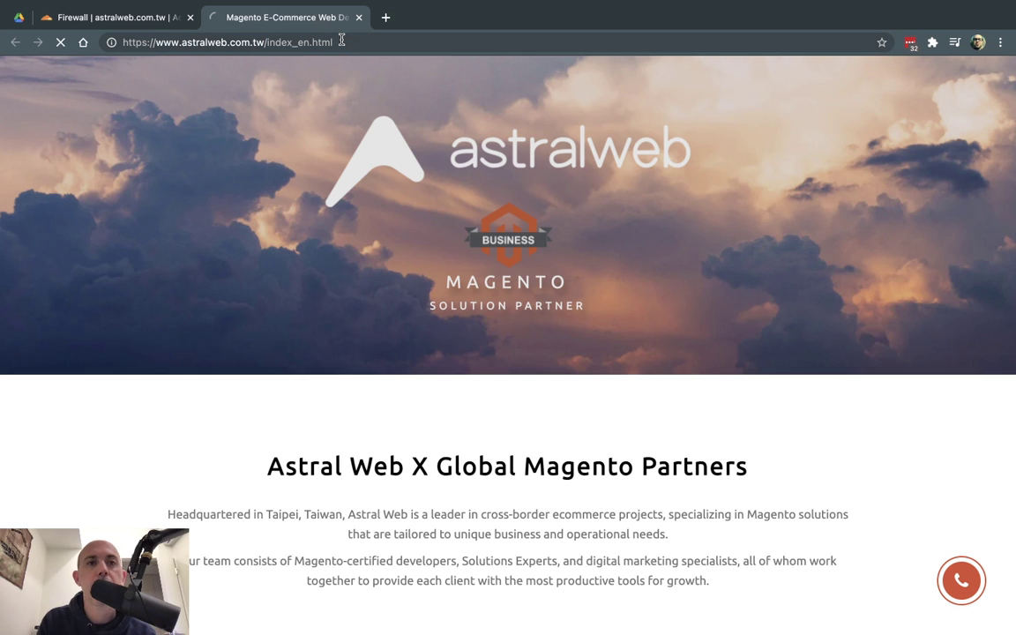
pyautogui.click(342, 41)
pyautogui.hotkey('ctrl', 'c')
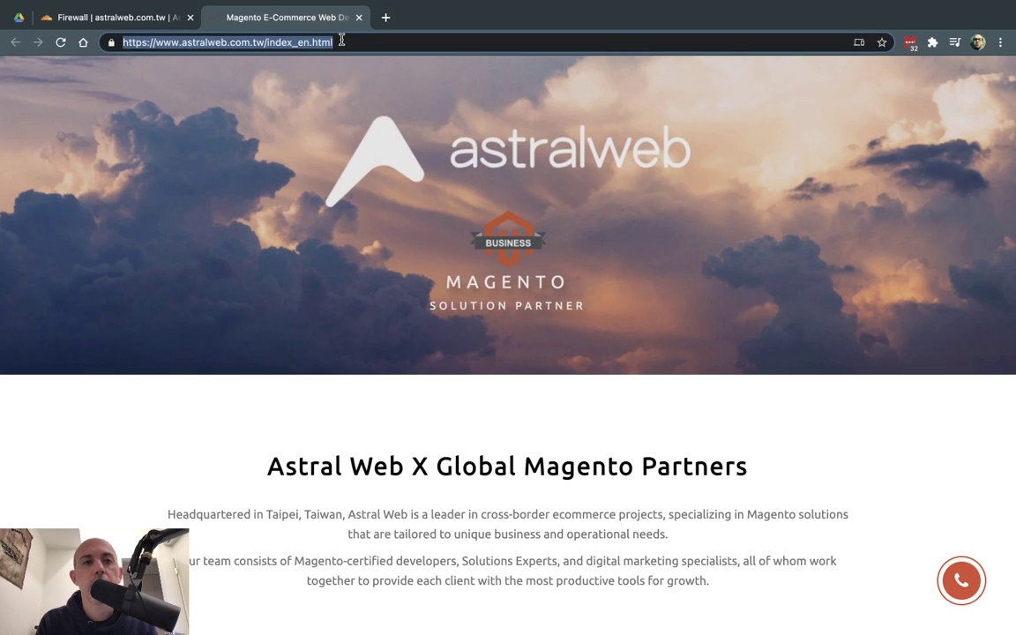
pyautogui.press('BackSpace')
pyautogui.hotkey('ctrl', 'v')
pyautogui.press('Return')
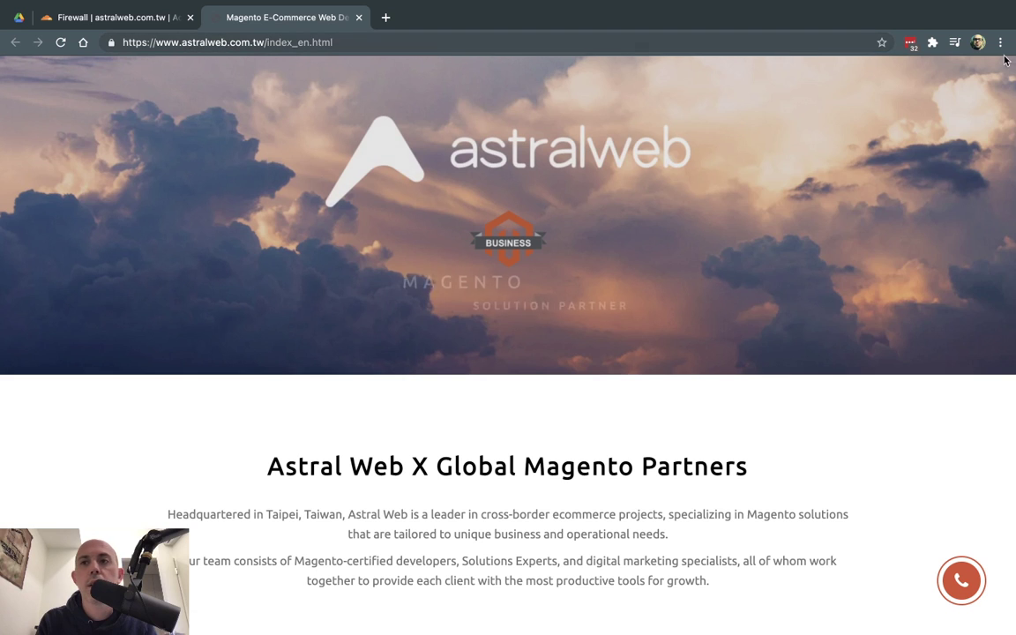
pyautogui.click(1001, 41)
pyautogui.click(885, 110)
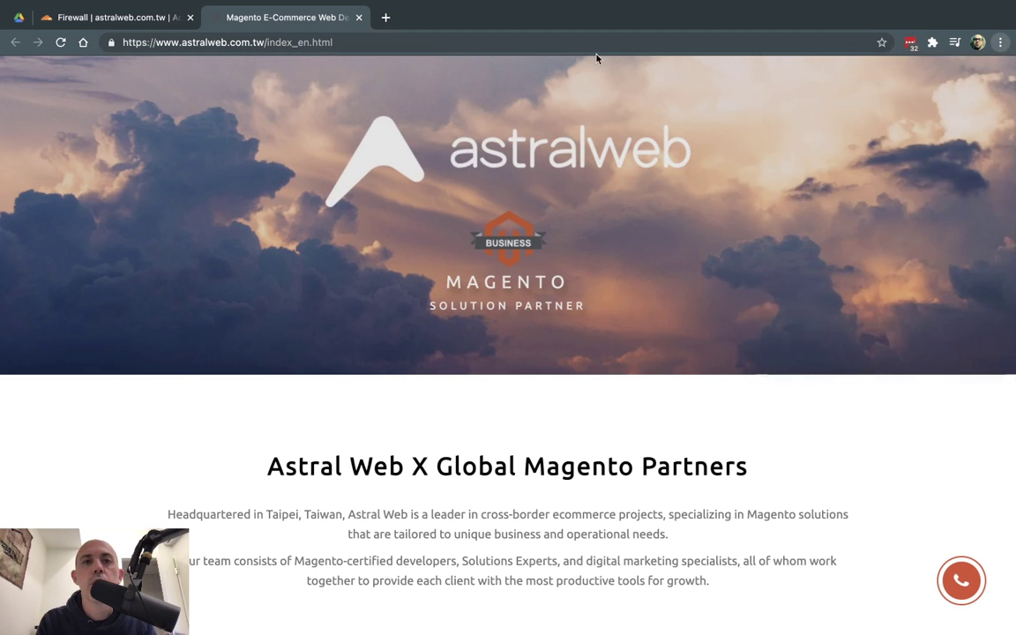
pyautogui.press('super+v')
pyautogui.press('Return')
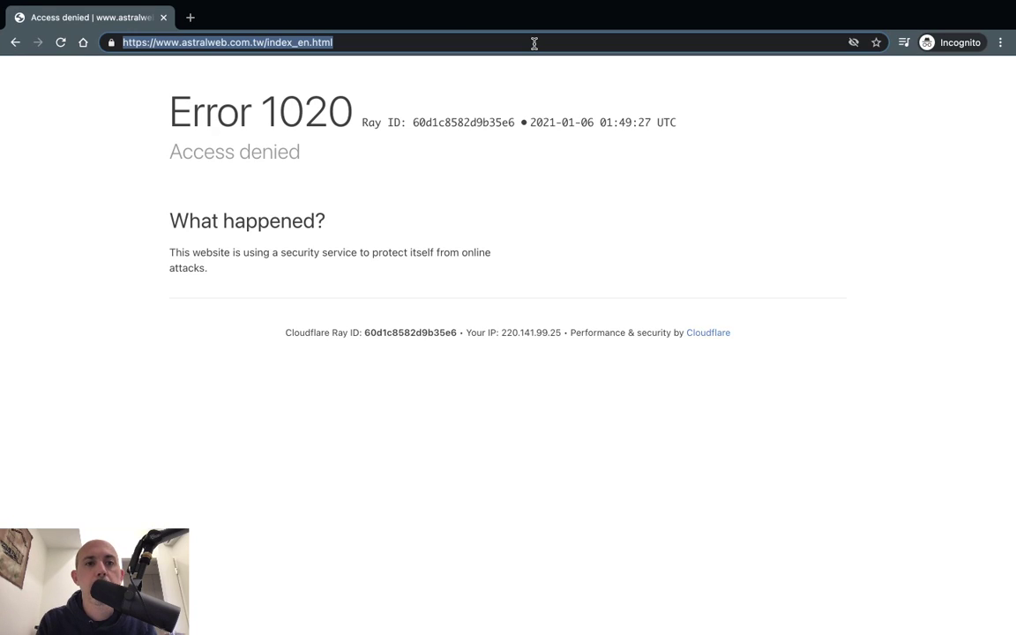
pyautogui.click(547, 211)
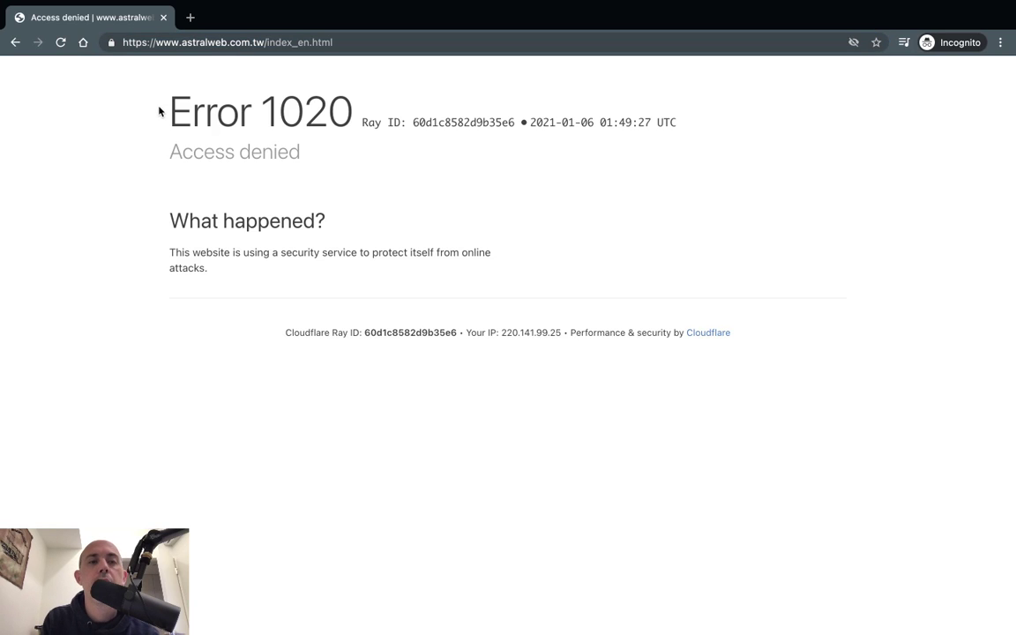
pyautogui.moveTo(168, 112); pyautogui.dragTo(568, 213)
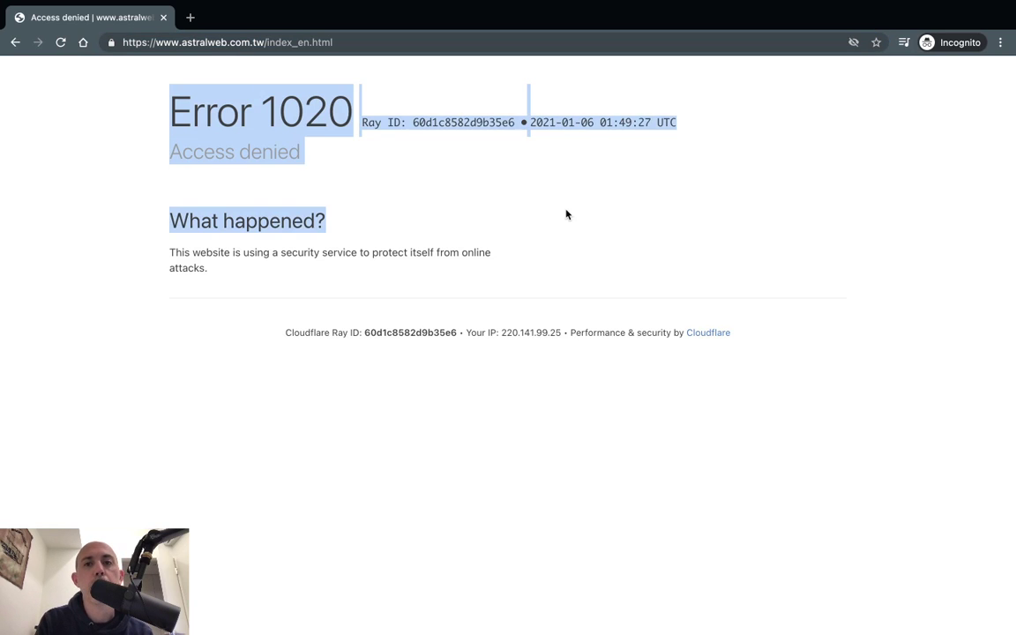
pyautogui.click(567, 215)
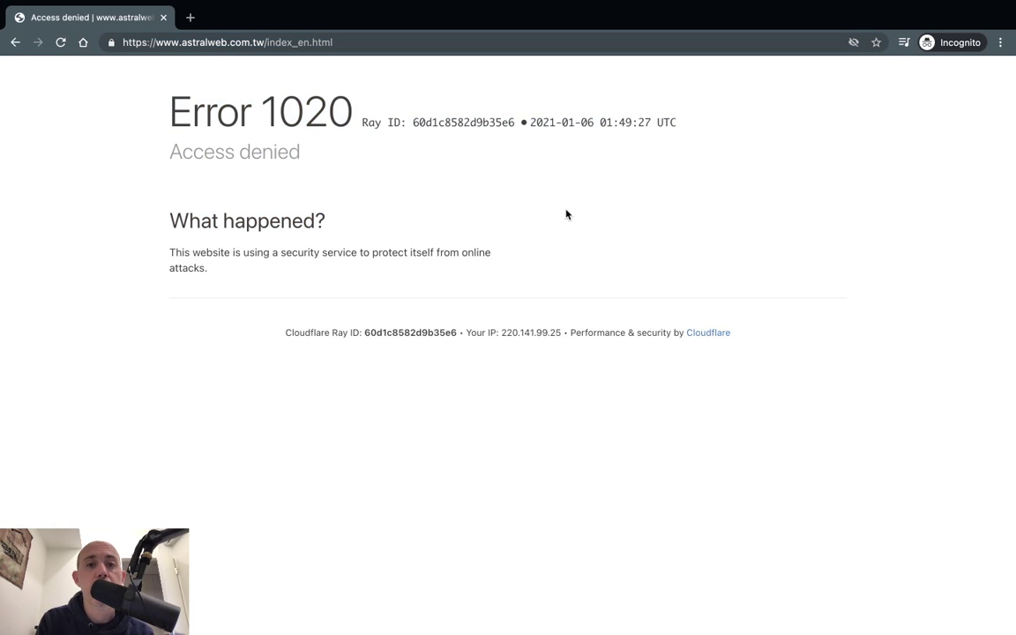
# - Inspect the Cloudflare details on the response page and reload the firewall rules list to check the activity of the block index_en.html rule
pyautogui.moveTo(285, 332); pyautogui.dragTo(343, 333)
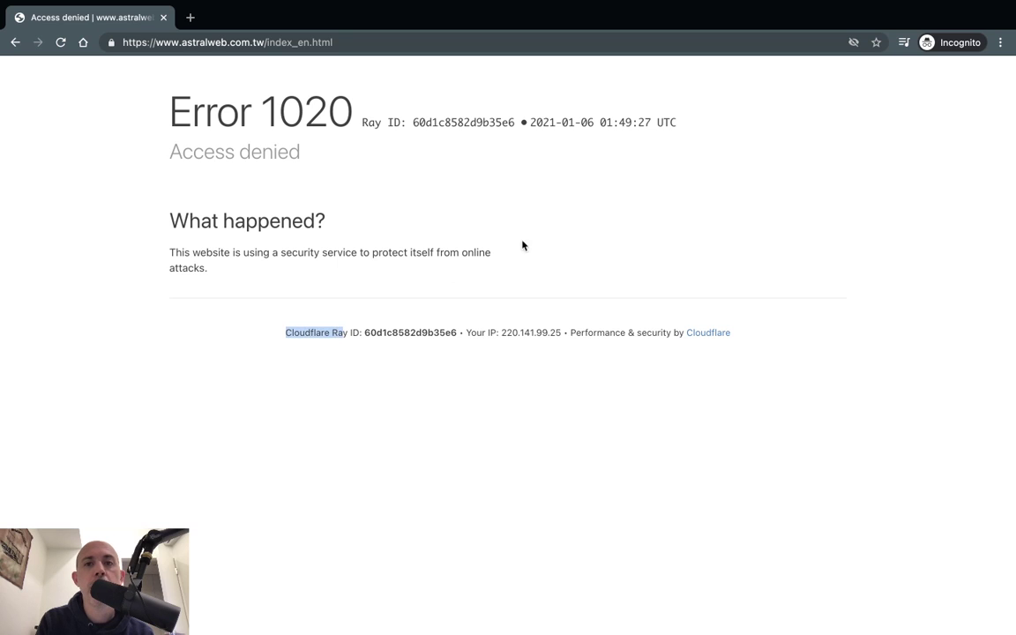
pyautogui.click(581, 228)
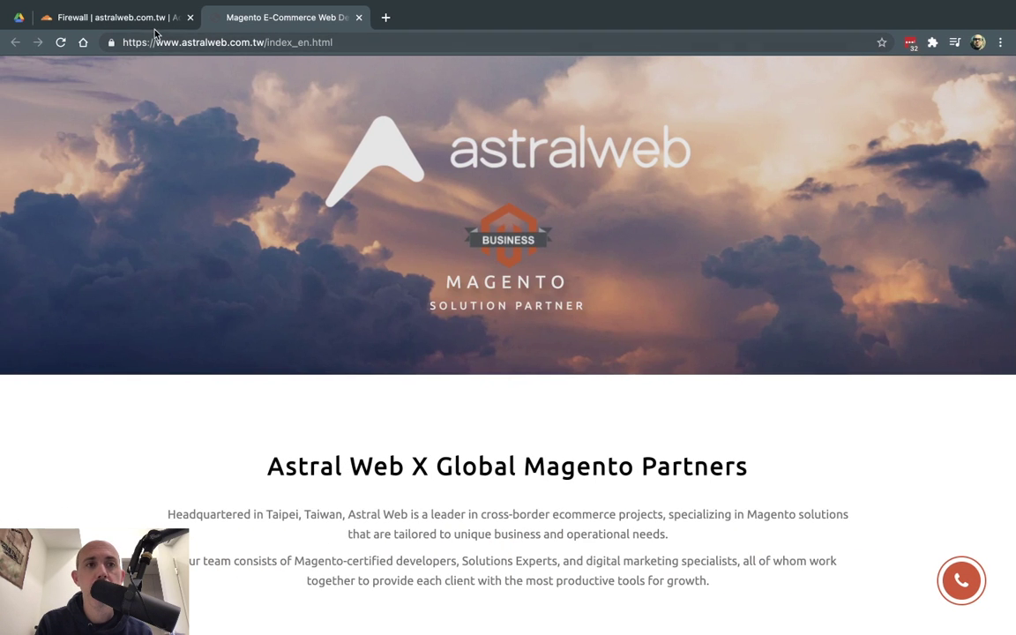
pyautogui.click(135, 22)
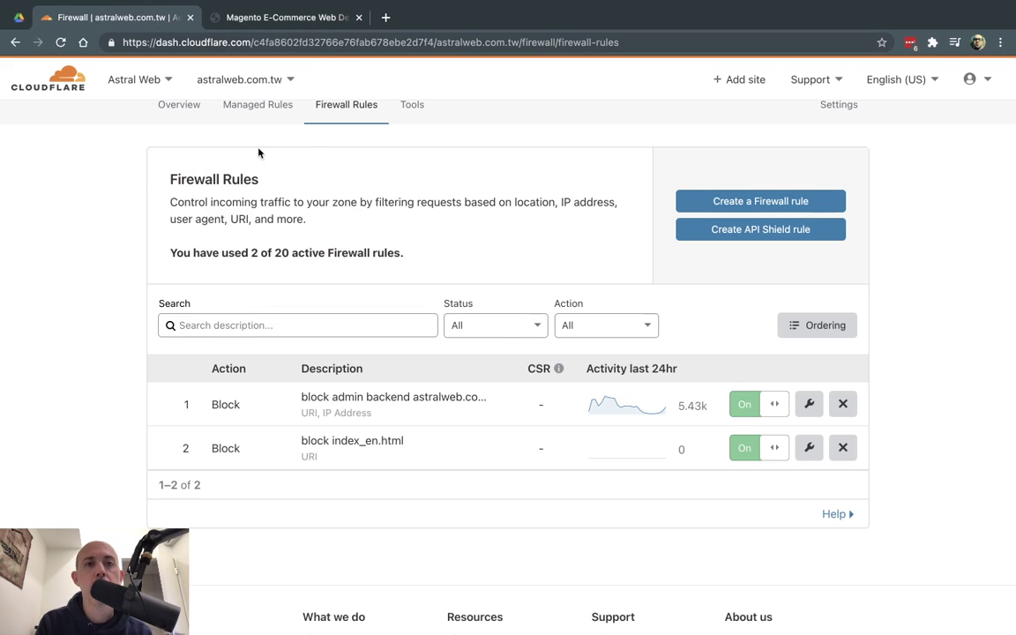
pyautogui.press('super+r')
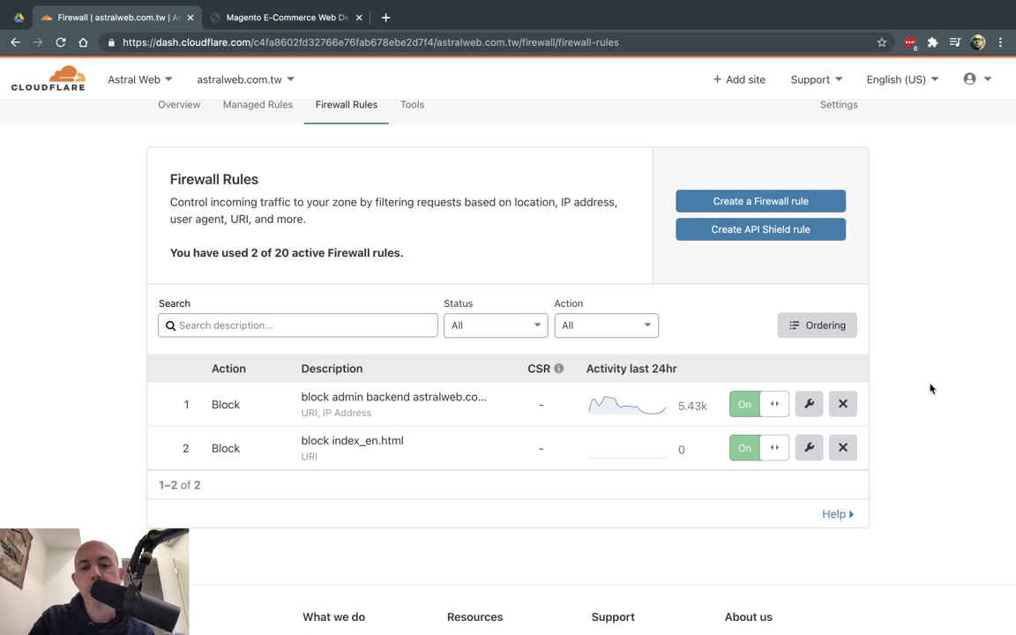
pyautogui.press('super+r')
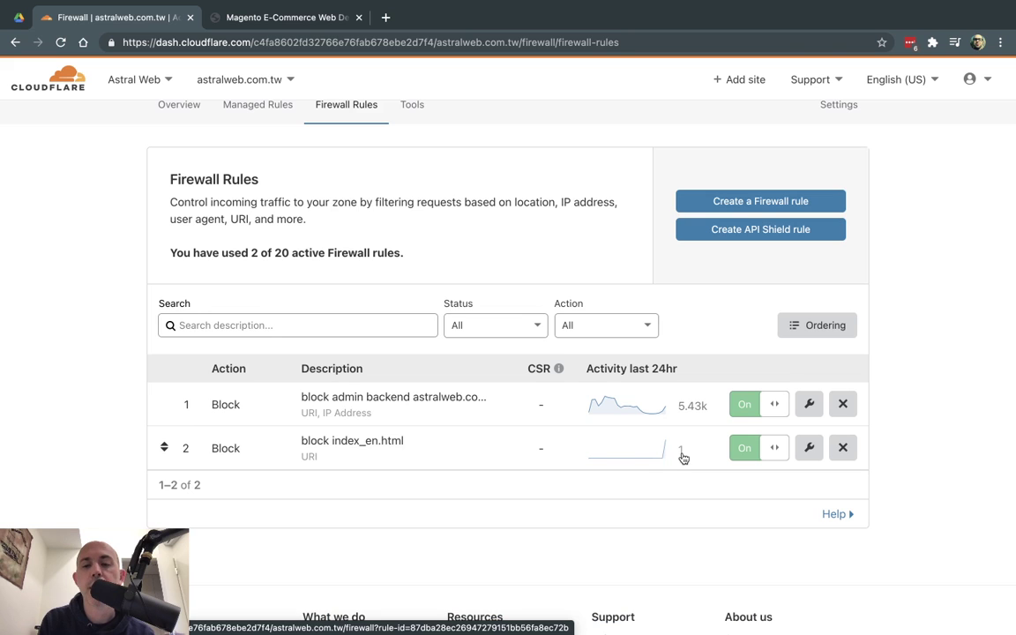
pyautogui.press('super+grave')
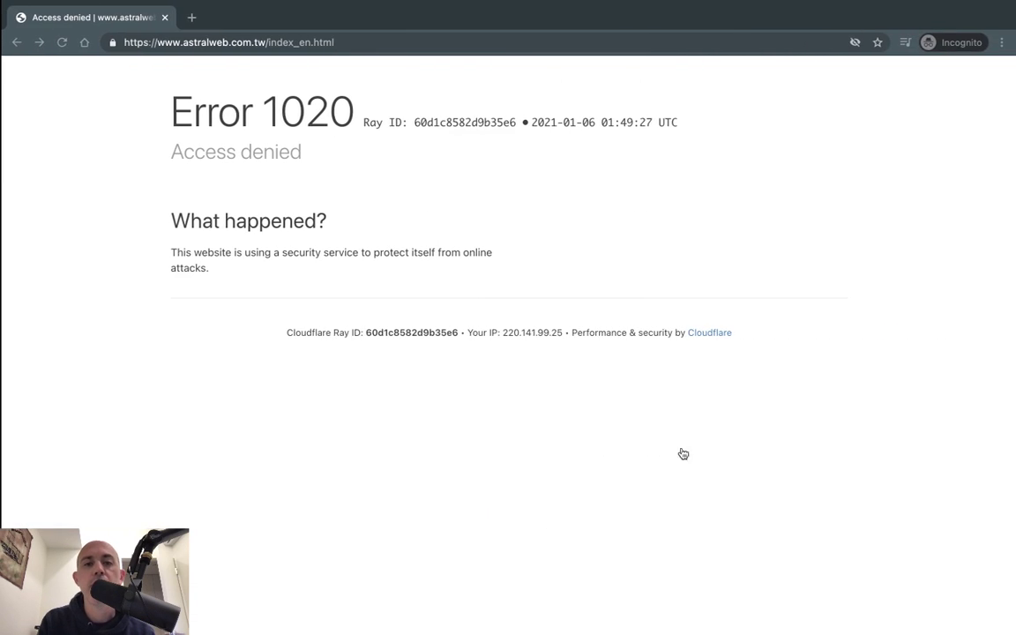
pyautogui.press('super+grave')
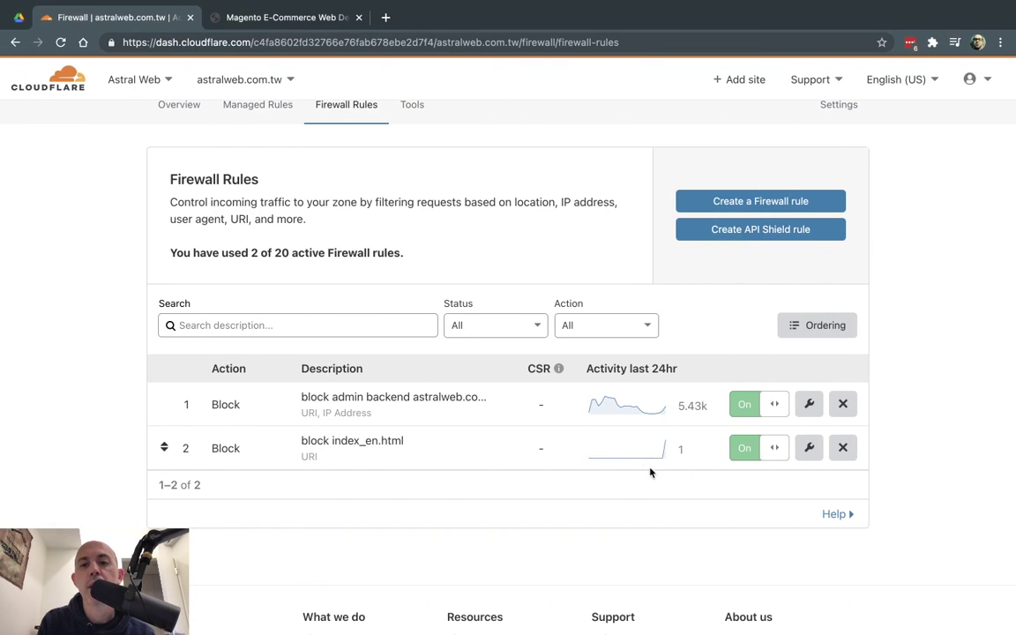
# - Review the firewall events recorded for the block index_en.html rule, including the top events by source, and return to the rules list
pyautogui.click(680, 450)
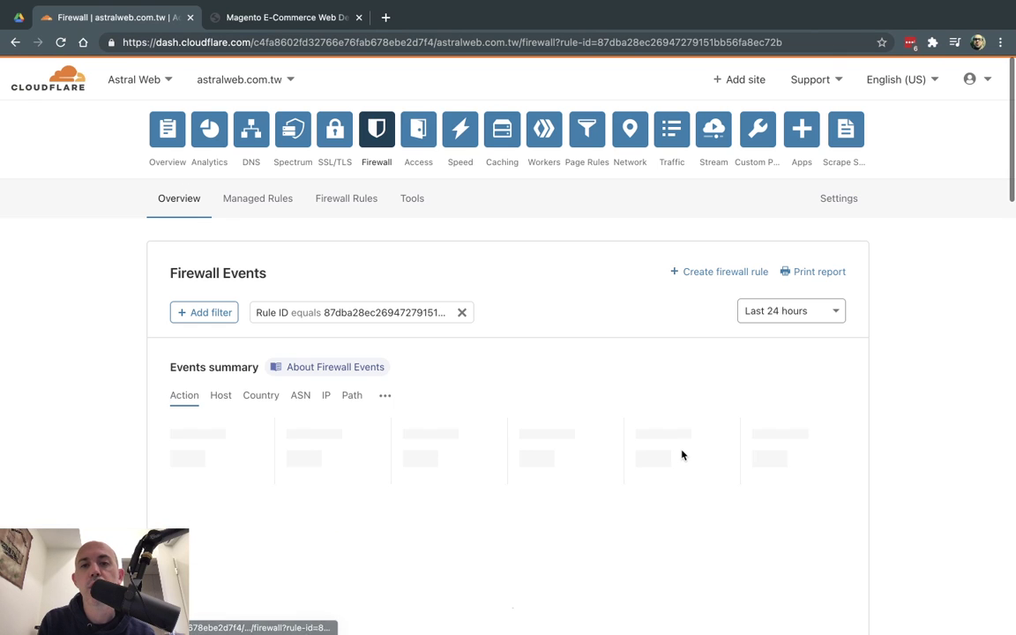
pyautogui.scroll(-4, 881, 411)
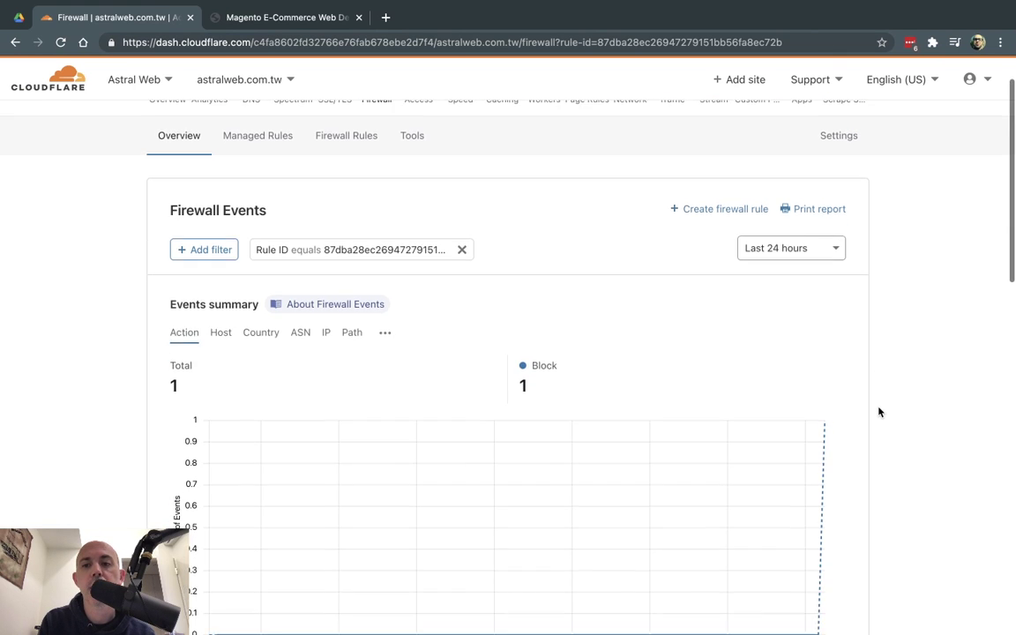
pyautogui.scroll(-5, 631, 381)
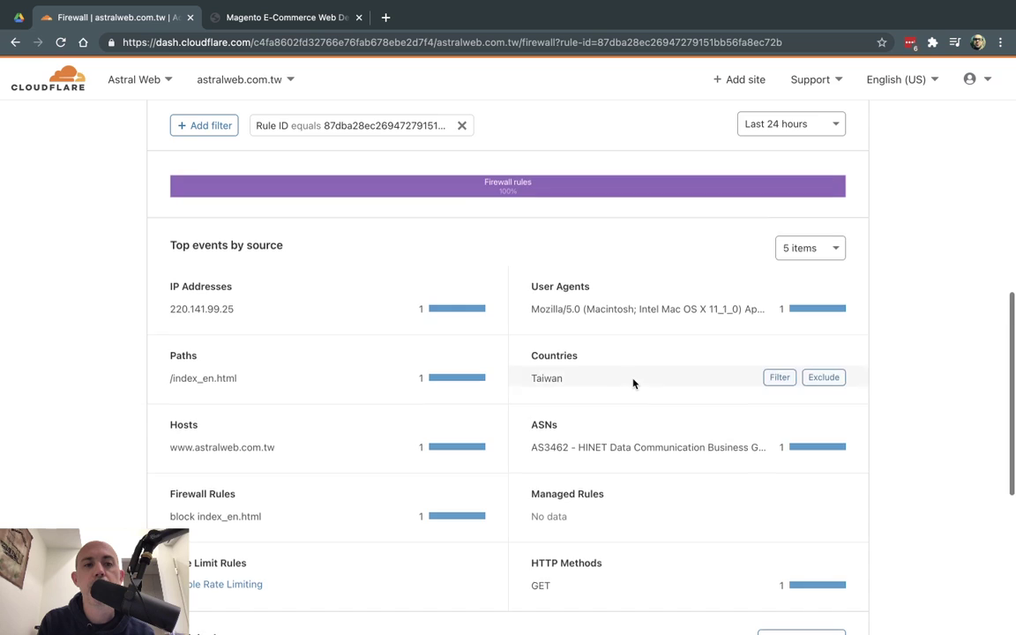
pyautogui.scroll(8, 631, 381)
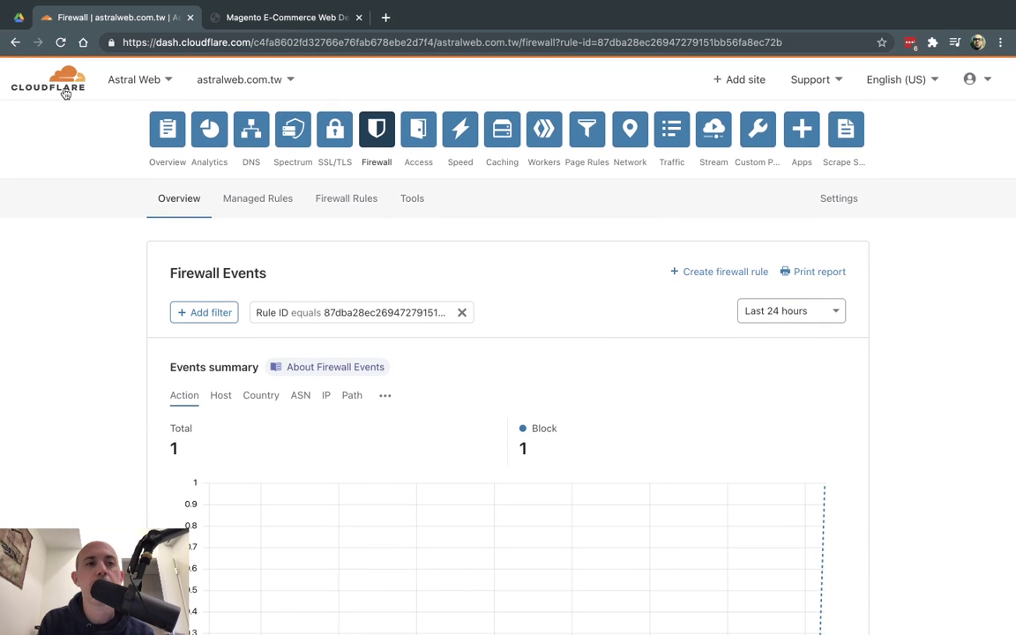
pyautogui.click(15, 42)
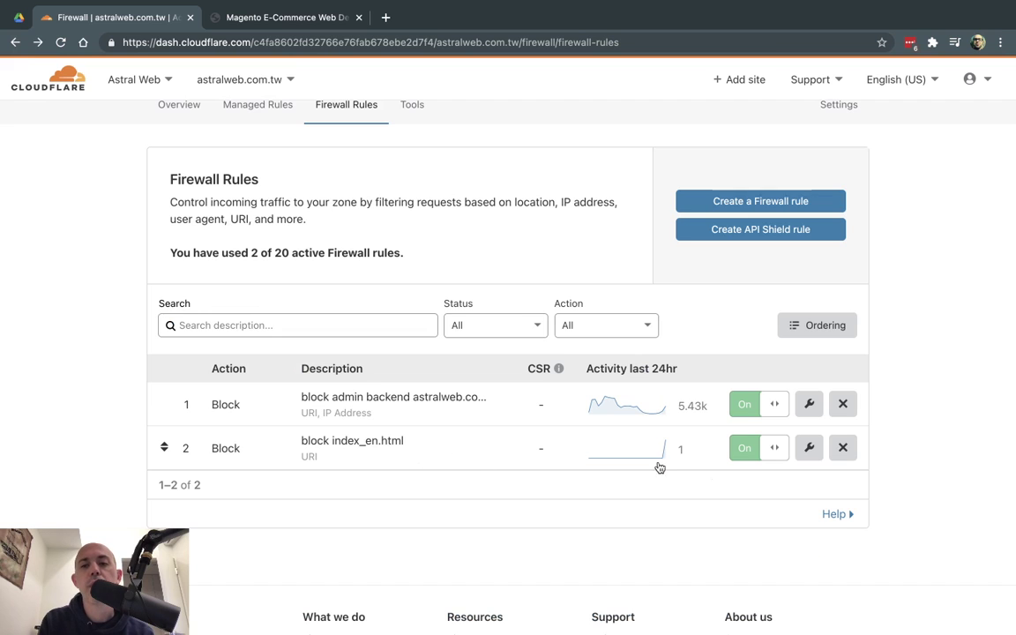
# - Open the block index_en.html rule for editing and add a second And condition on the Country field
pyautogui.click(809, 449)
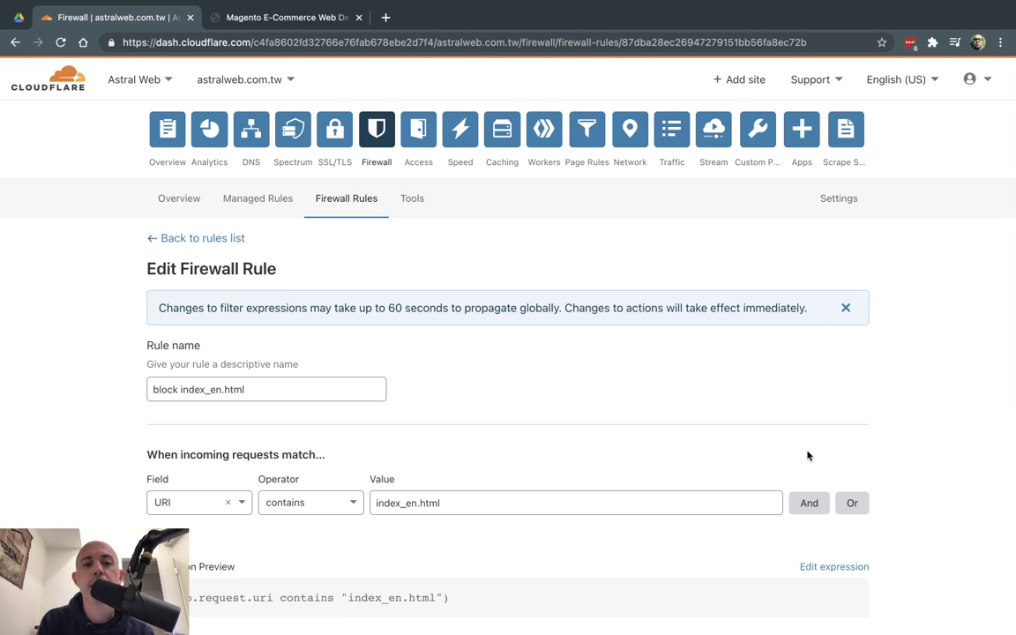
pyautogui.scroll(-3, 908, 431)
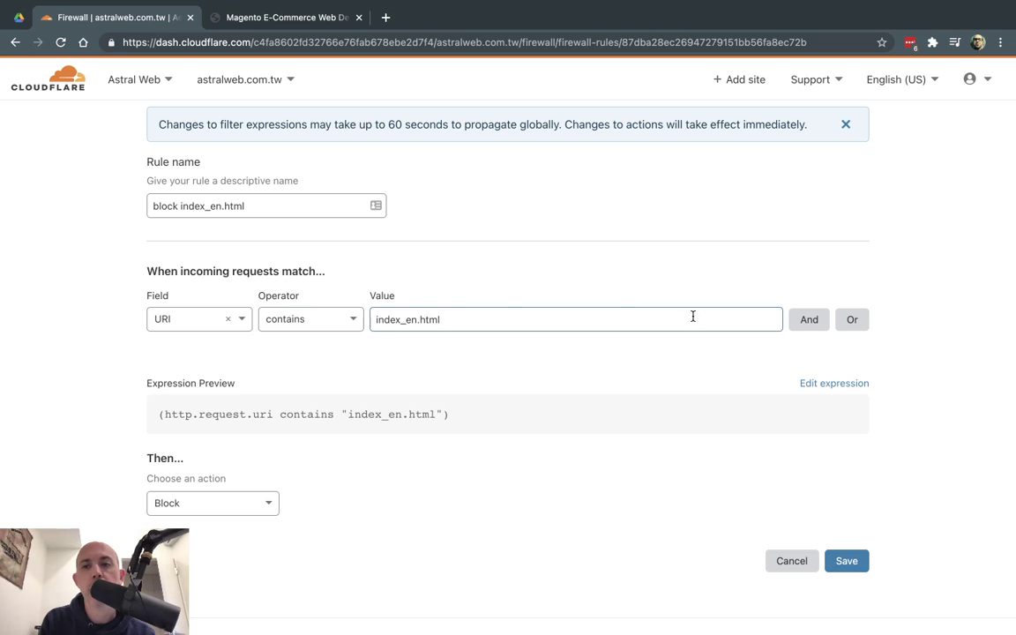
pyautogui.click(807, 325)
pyautogui.click(209, 378)
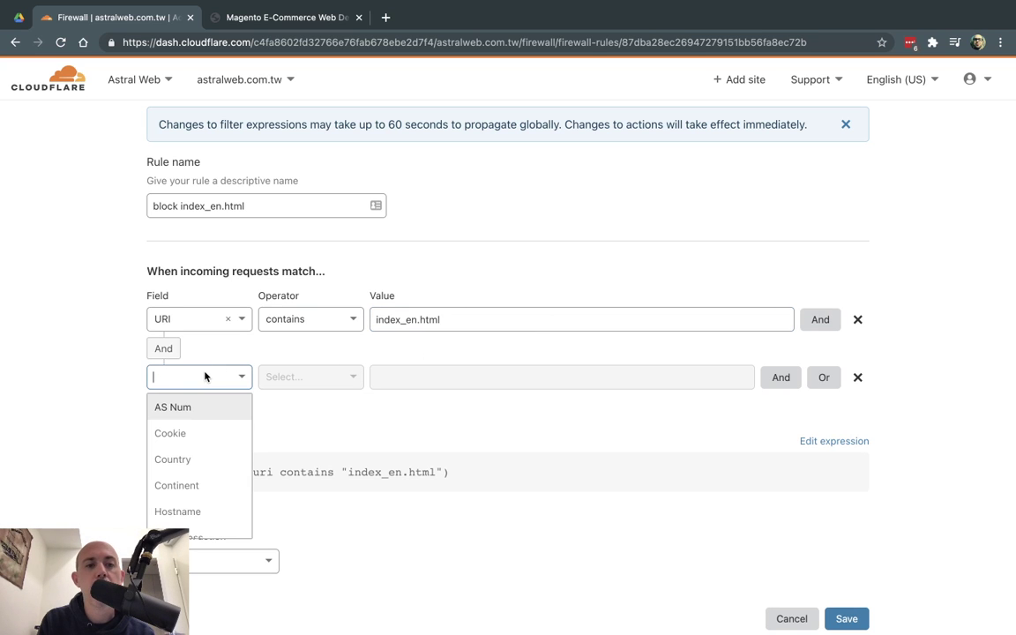
pyautogui.scroll(-1, 223, 428)
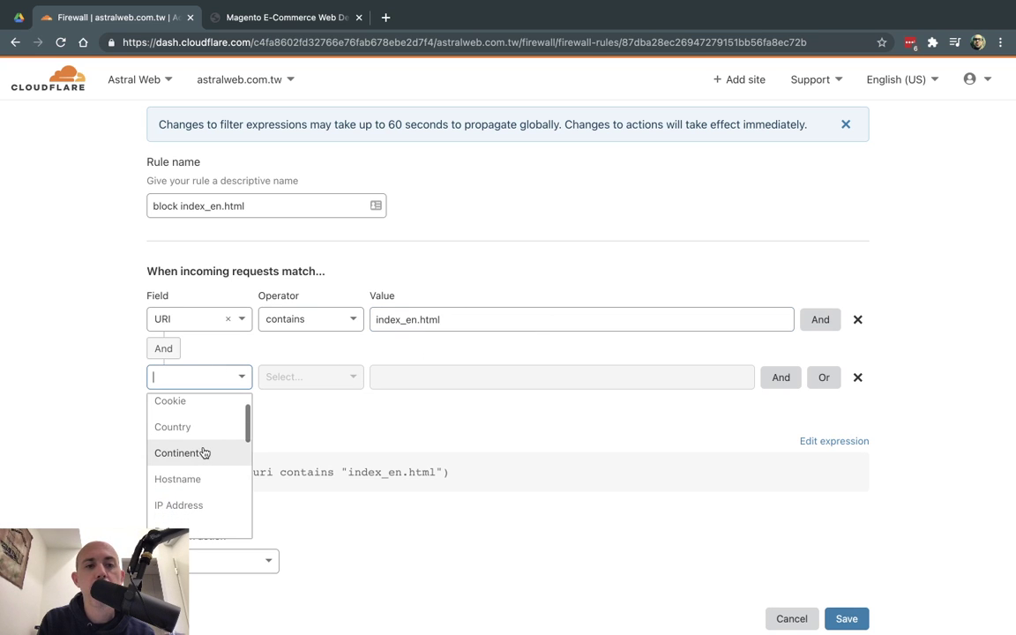
pyautogui.scroll(-4, 208, 439)
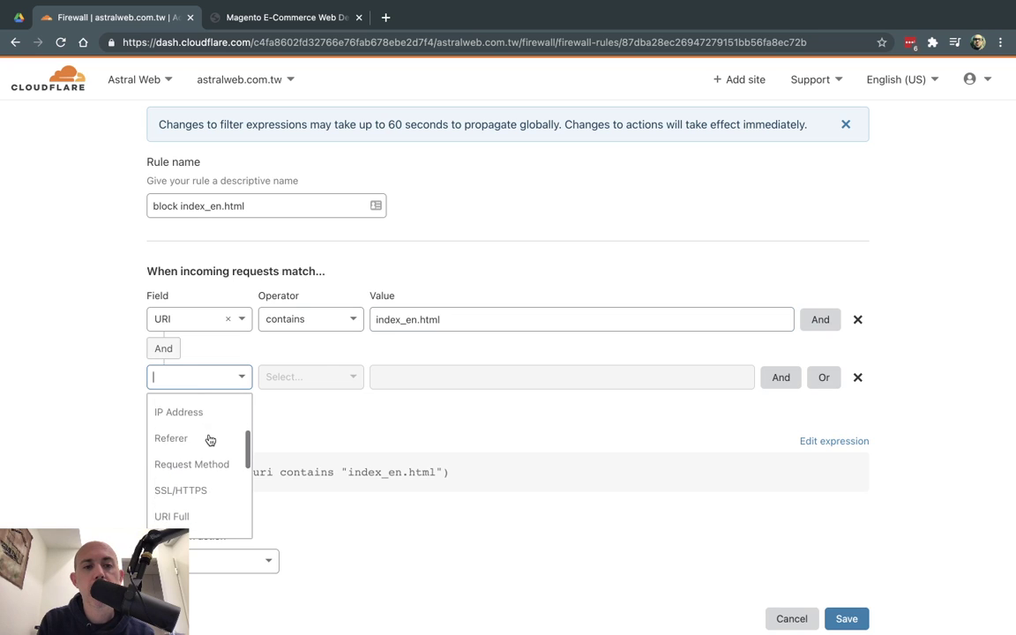
pyautogui.scroll(-4, 210, 440)
pyautogui.scroll(8, 210, 440)
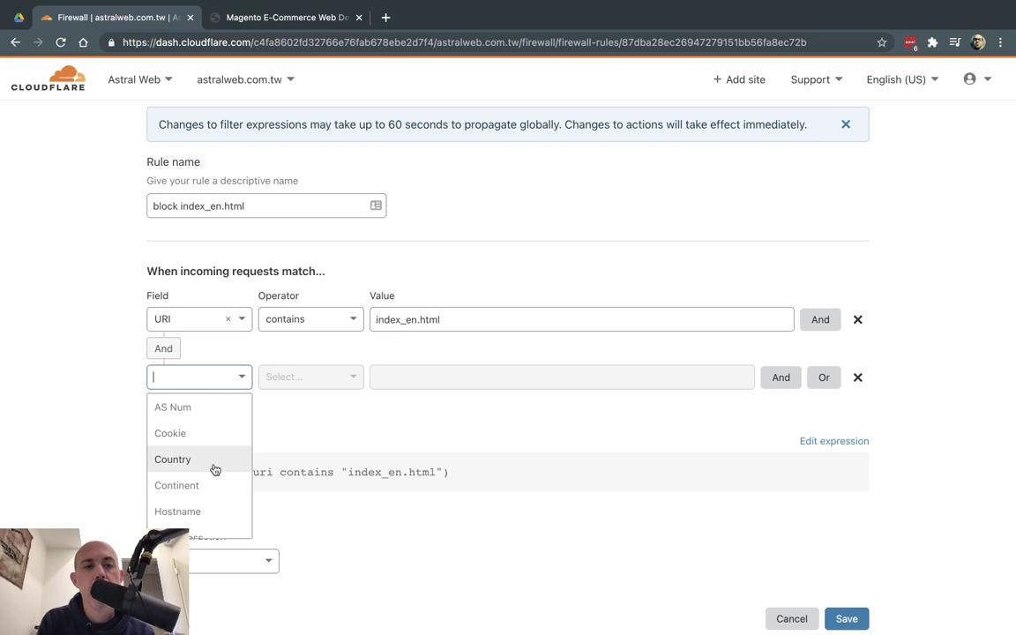
pyautogui.click(213, 468)
# - Set the Country condition to does not equal Taiwan and save the firewall rule
pyautogui.click(302, 378)
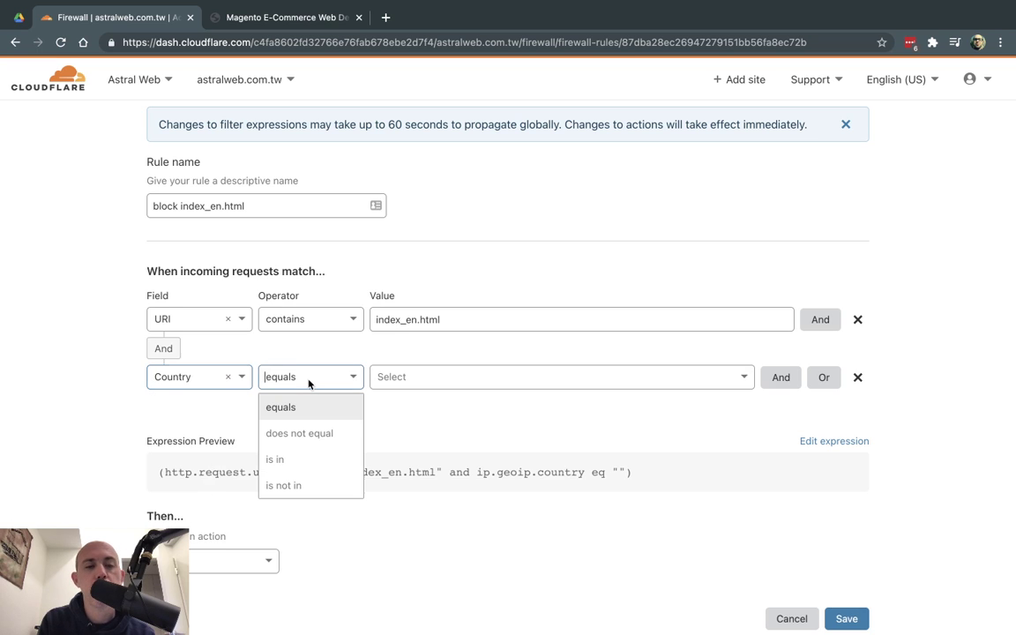
pyautogui.click(299, 433)
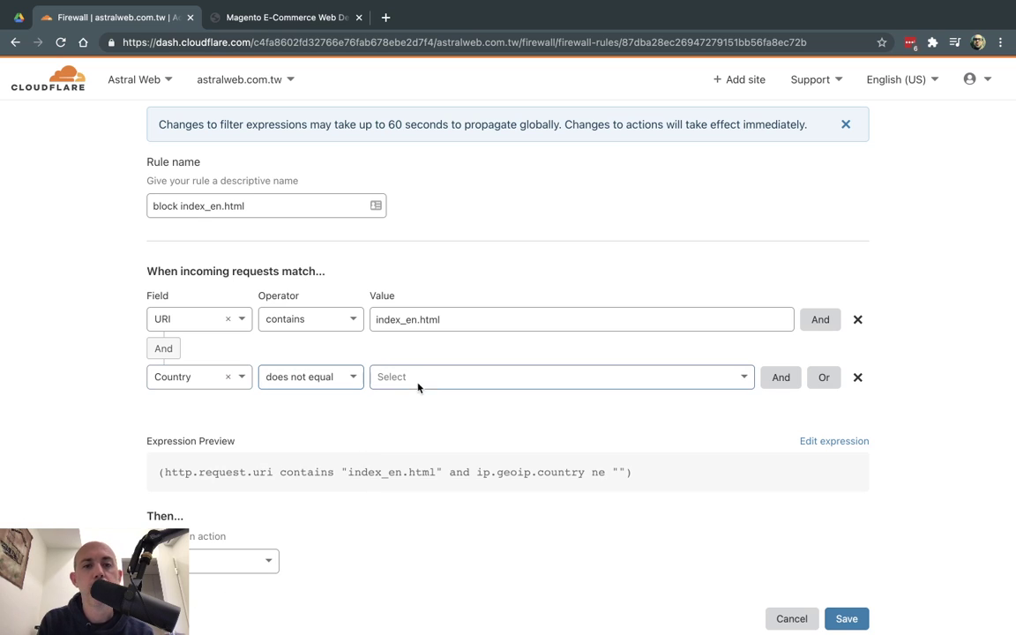
pyautogui.click(396, 379)
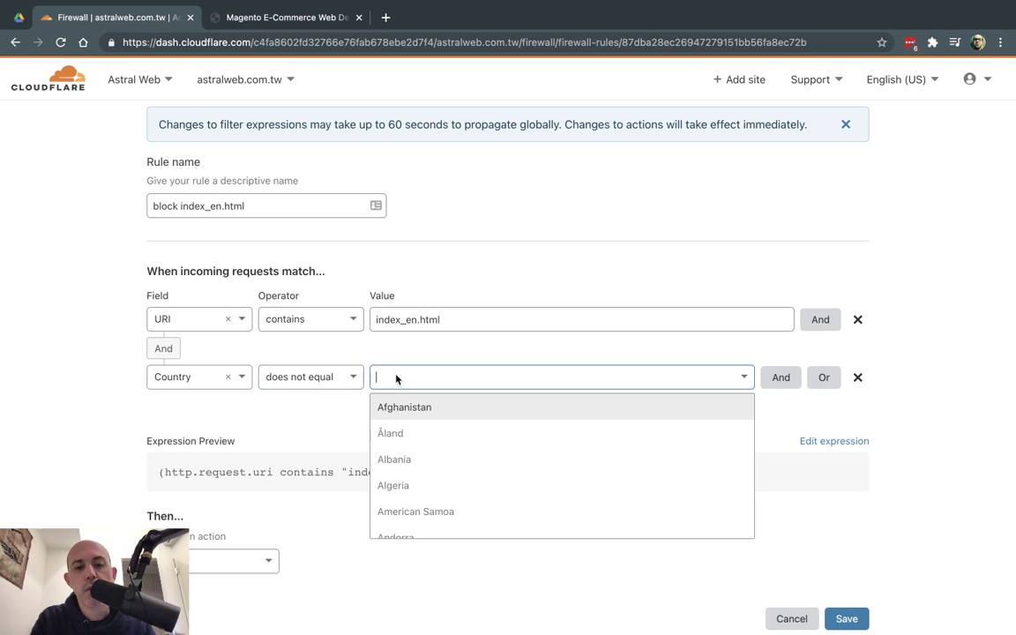
pyautogui.write('taiw')
pyautogui.click(406, 407)
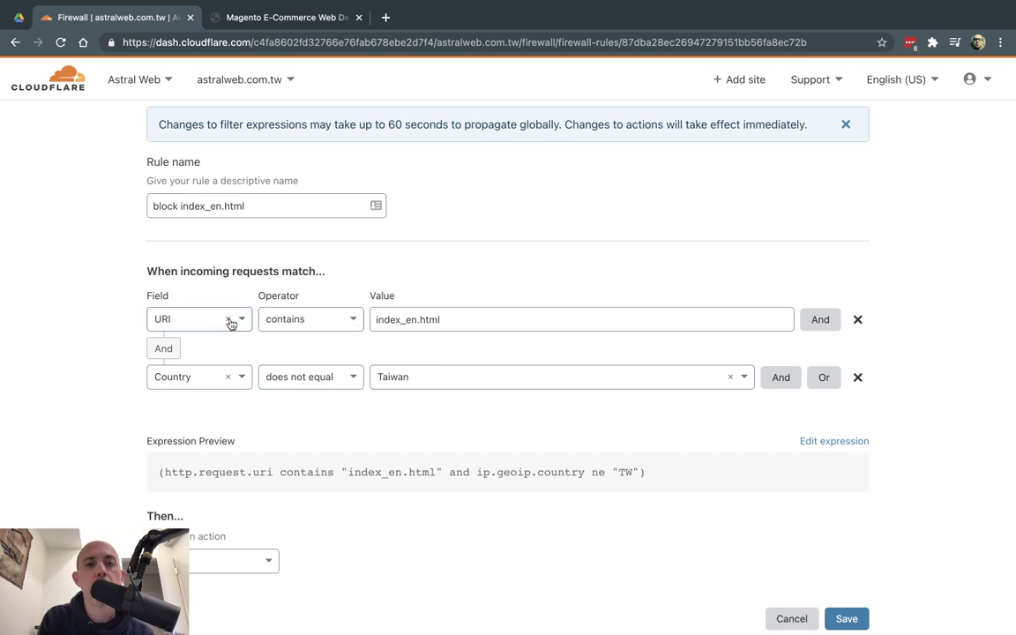
pyautogui.click(848, 620)
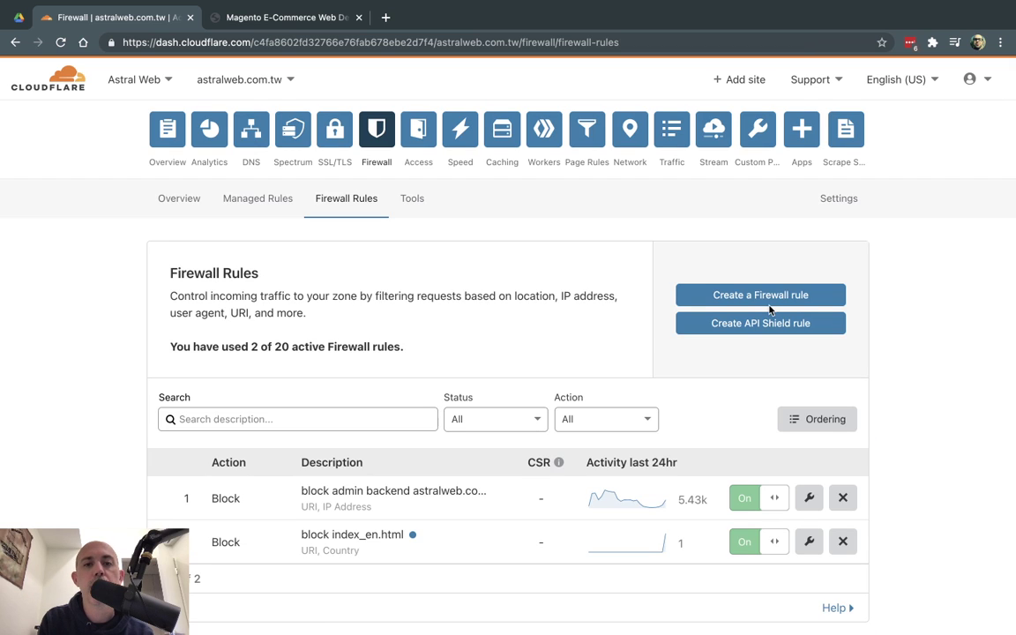
pyautogui.hotkey('ctrl', 'Right')
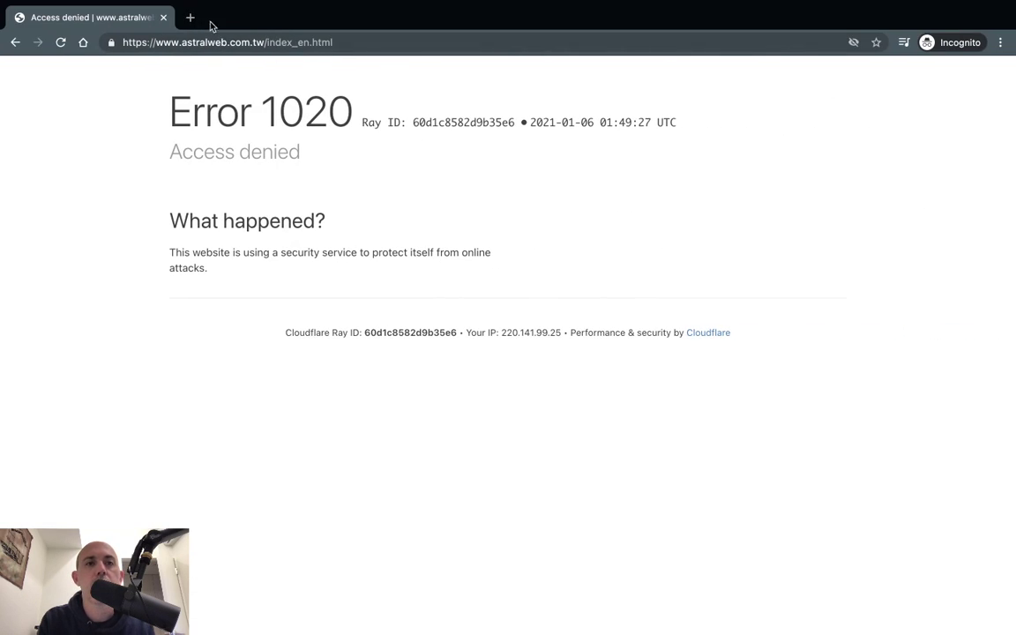
pyautogui.click(168, 42)
pyautogui.press('BackSpace')
pyautogui.hotkey('ctrl', 'Left')
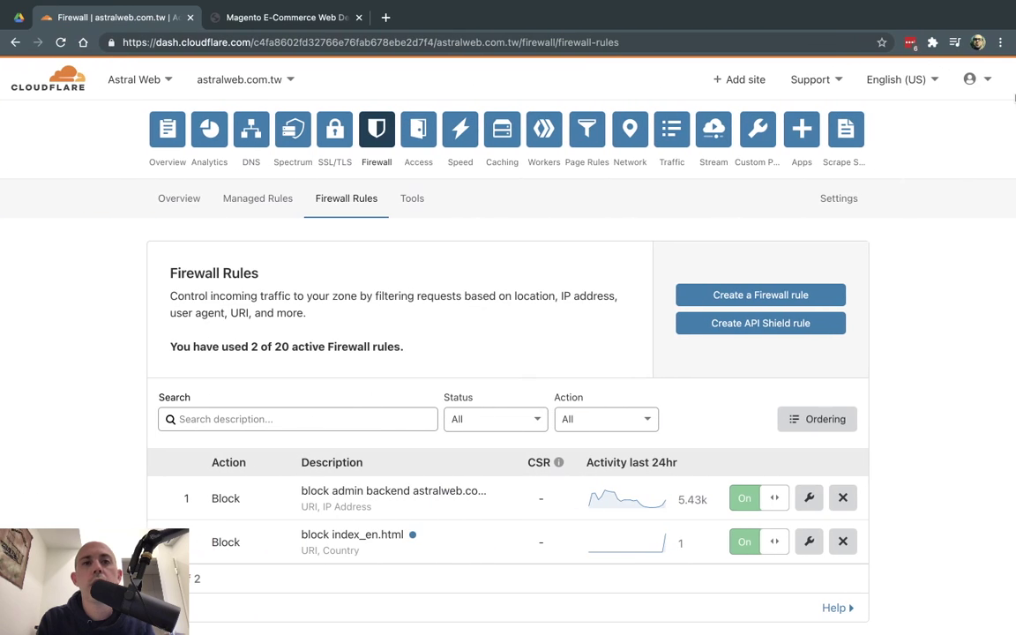
pyautogui.click(1000, 42)
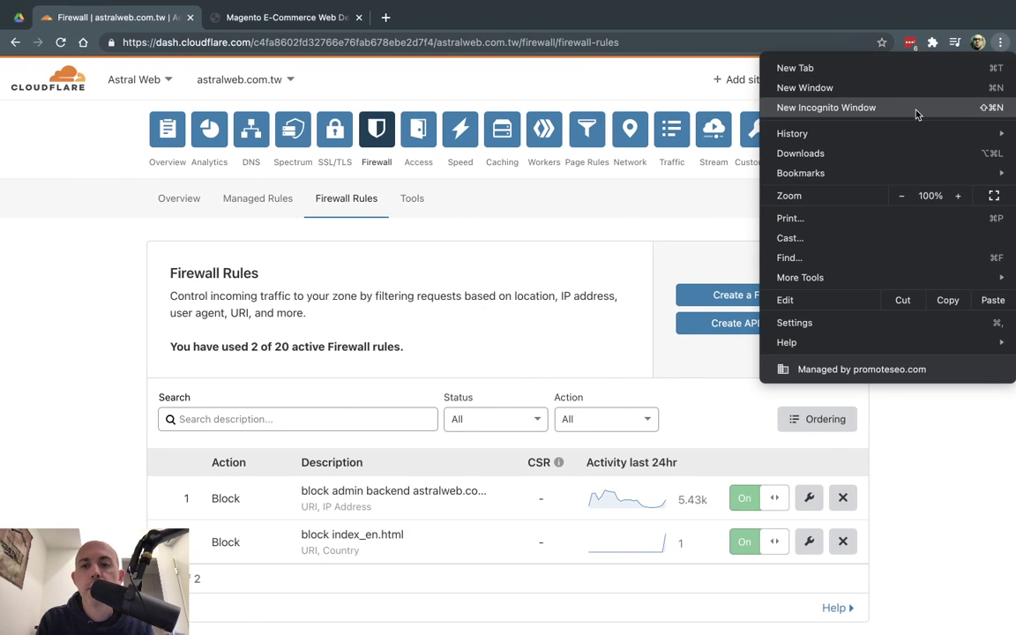
pyautogui.click(824, 101)
pyautogui.write('https://www.astralweb.com.tw/index_en.html')
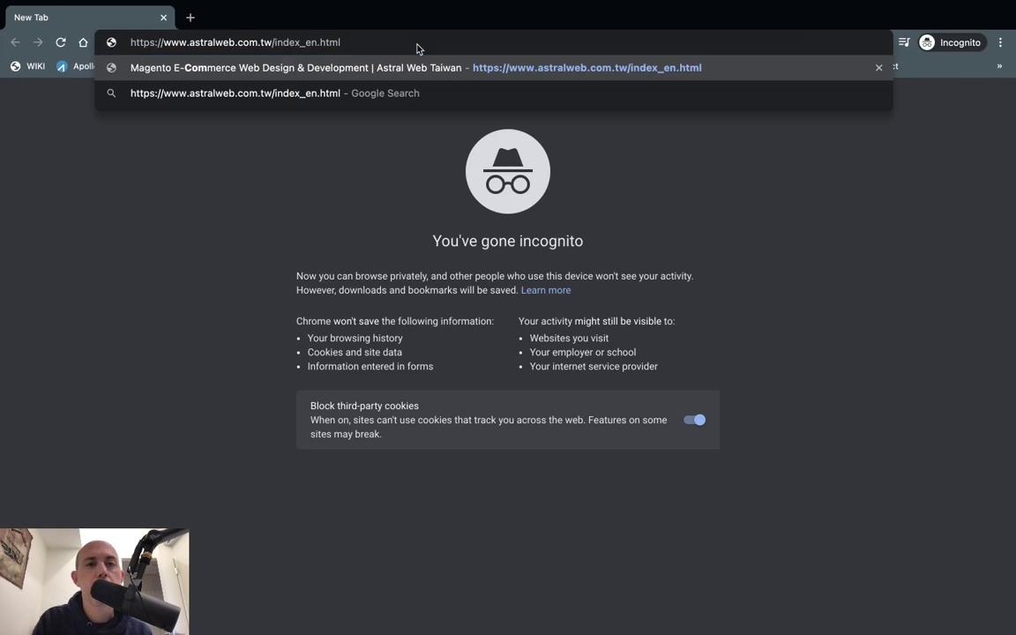
pyautogui.press('Return')
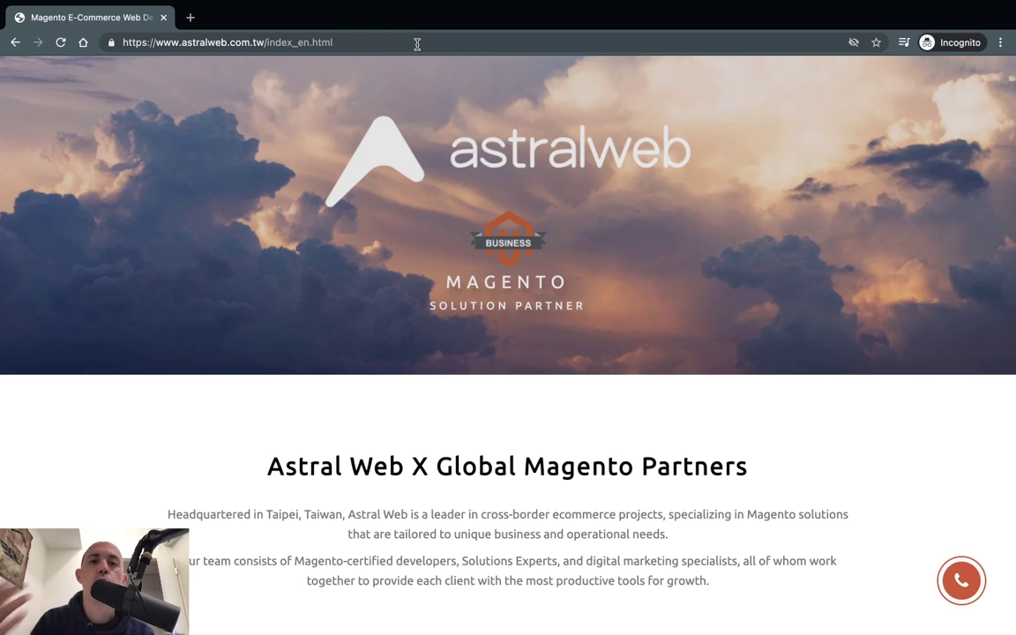
# - Reload the firewall rules list and check the activity of block index_en.html against the incognito test page
pyautogui.hotkey('ctrl', 'Left')
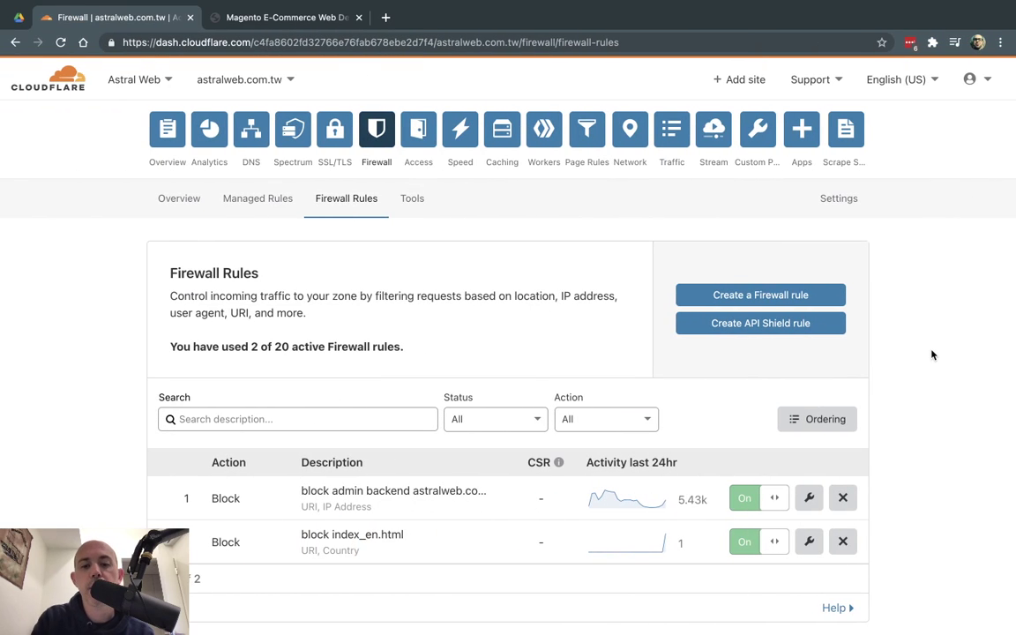
pyautogui.press('super+r')
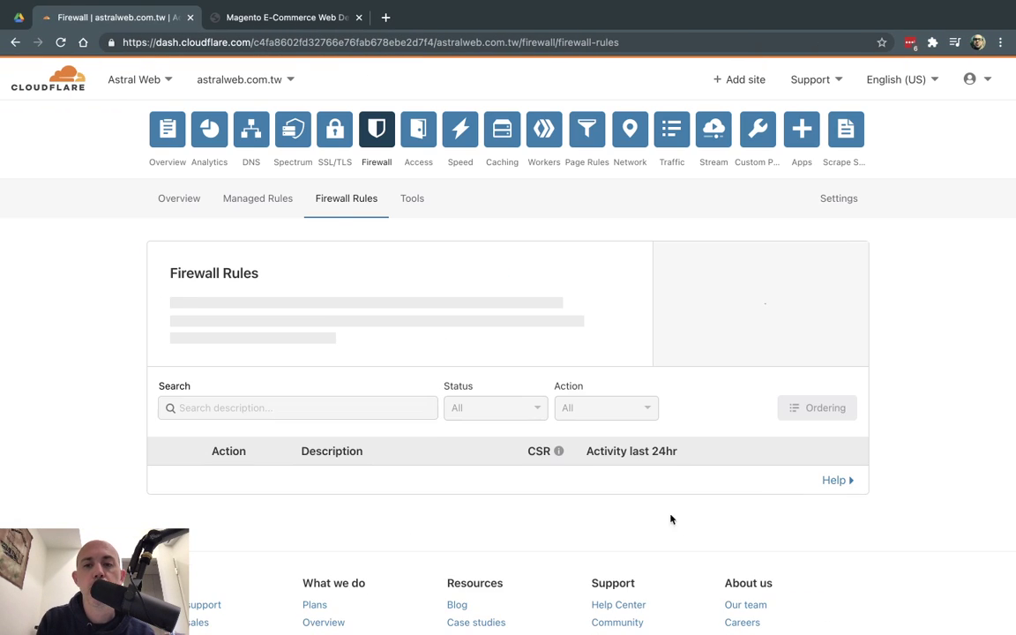
pyautogui.hotkey('ctrl', 'Right')
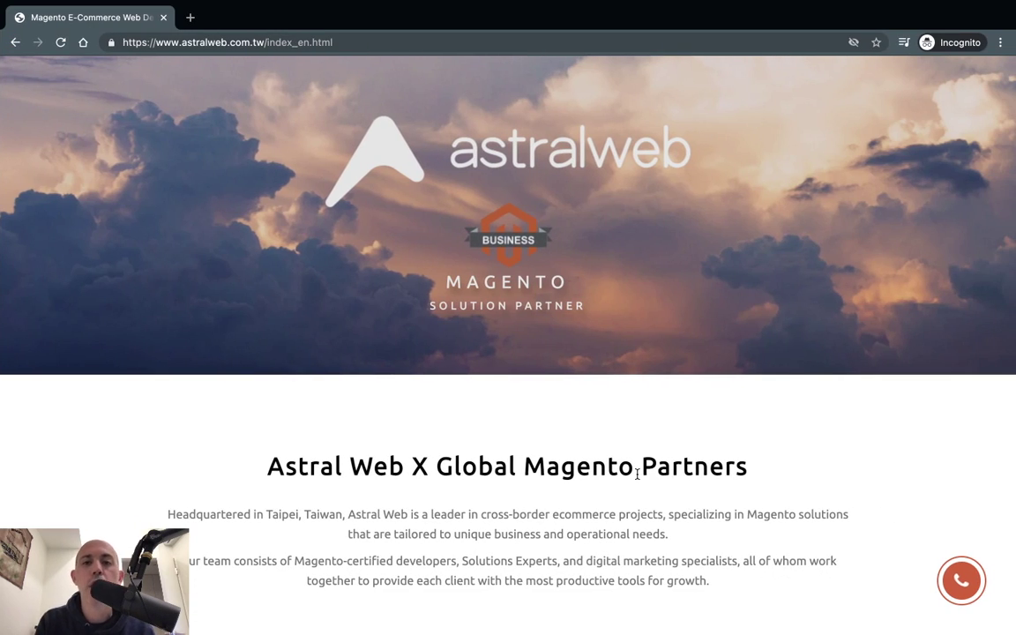
pyautogui.hotkey('ctrl', 'Left')
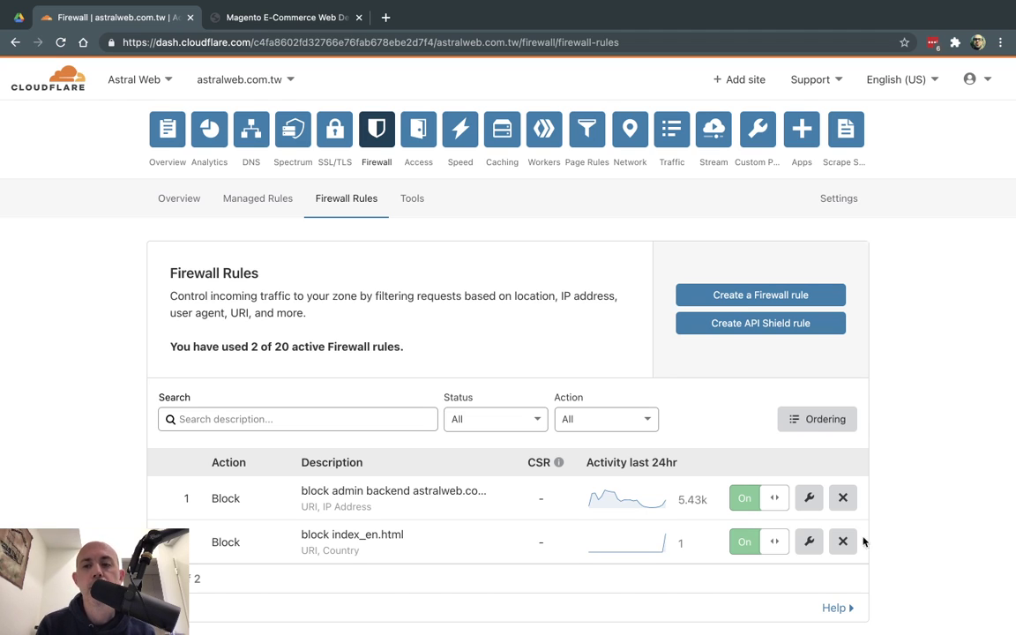
# - Reopen the block index_en.html rule and review its URI and Country conditions and expression preview
pyautogui.click(810, 541)
pyautogui.scroll(-2, 530, 381)
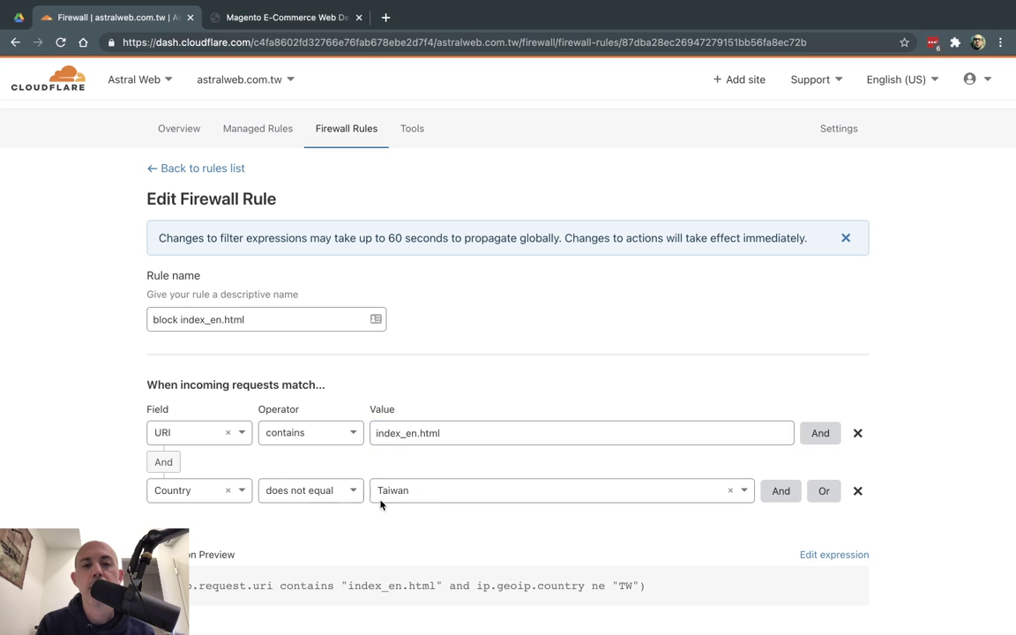
pyautogui.scroll(-1, 432, 498)
pyautogui.scroll(-2, 432, 498)
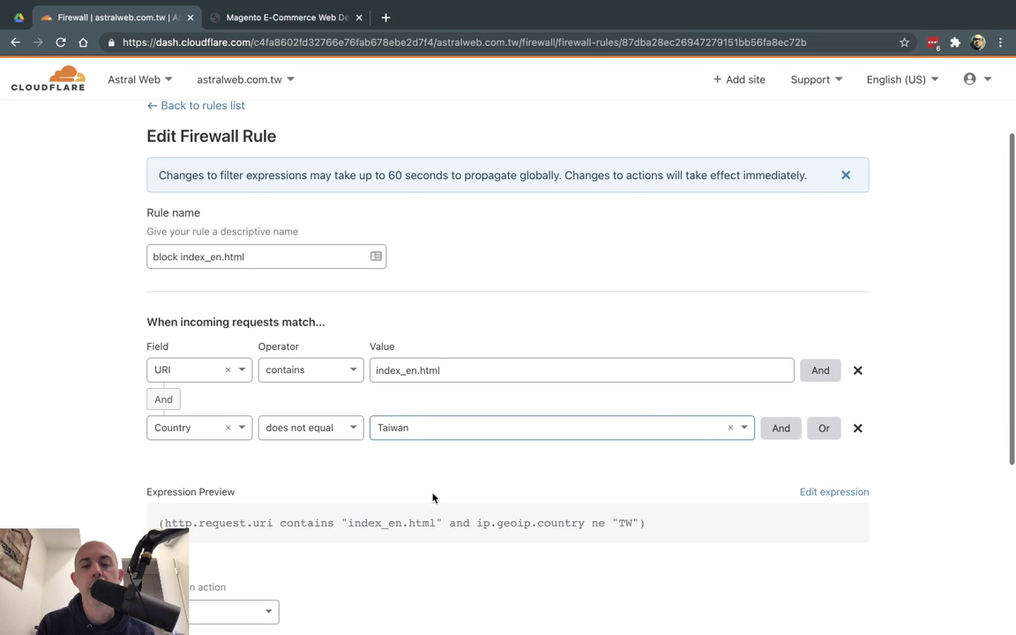
pyautogui.scroll(-1, 433, 498)
pyautogui.scroll(-1, 433, 496)
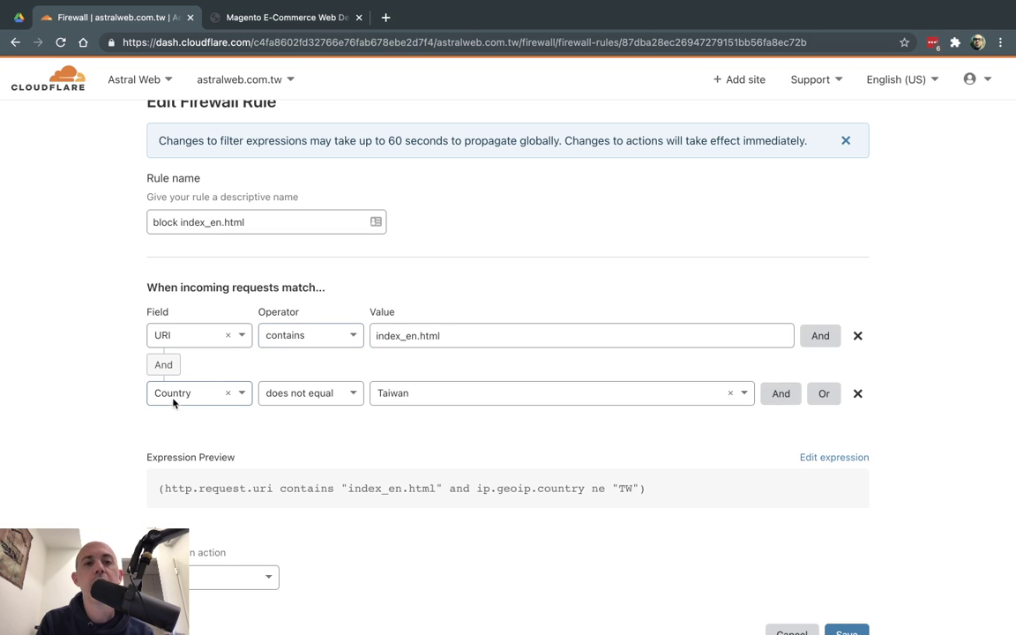
# - Try adding an Or group with an extra And condition, remove the empty rows and cancel the rule edit
pyautogui.click(824, 394)
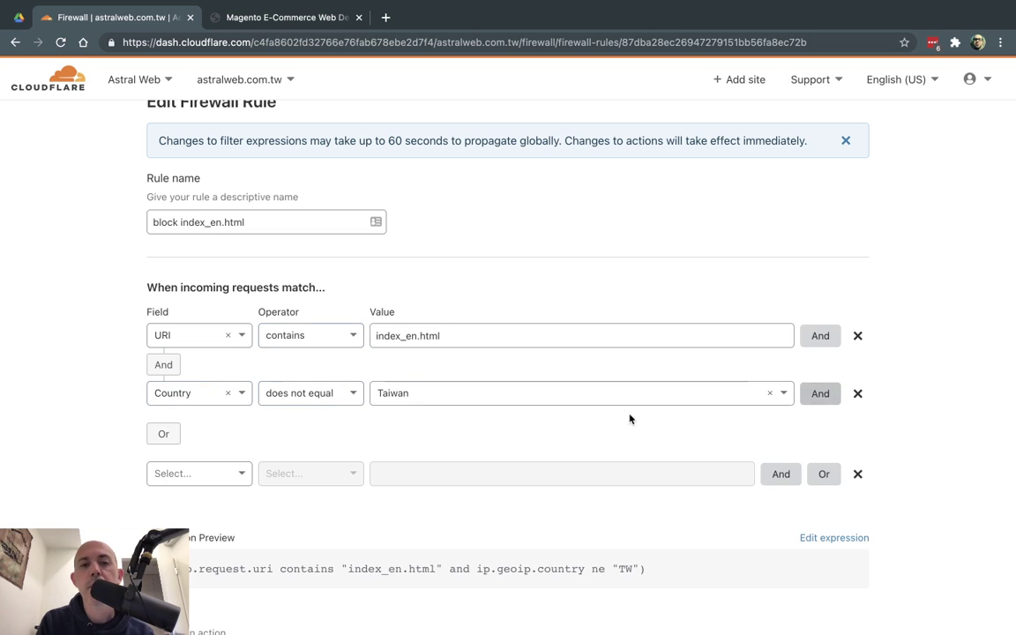
pyautogui.click(781, 474)
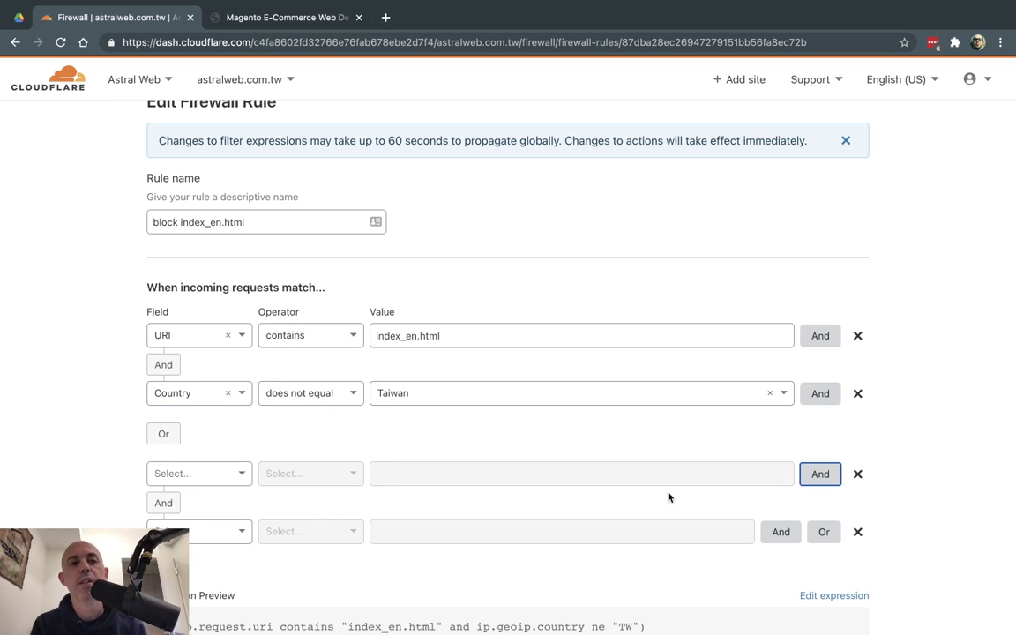
pyautogui.click(962, 367)
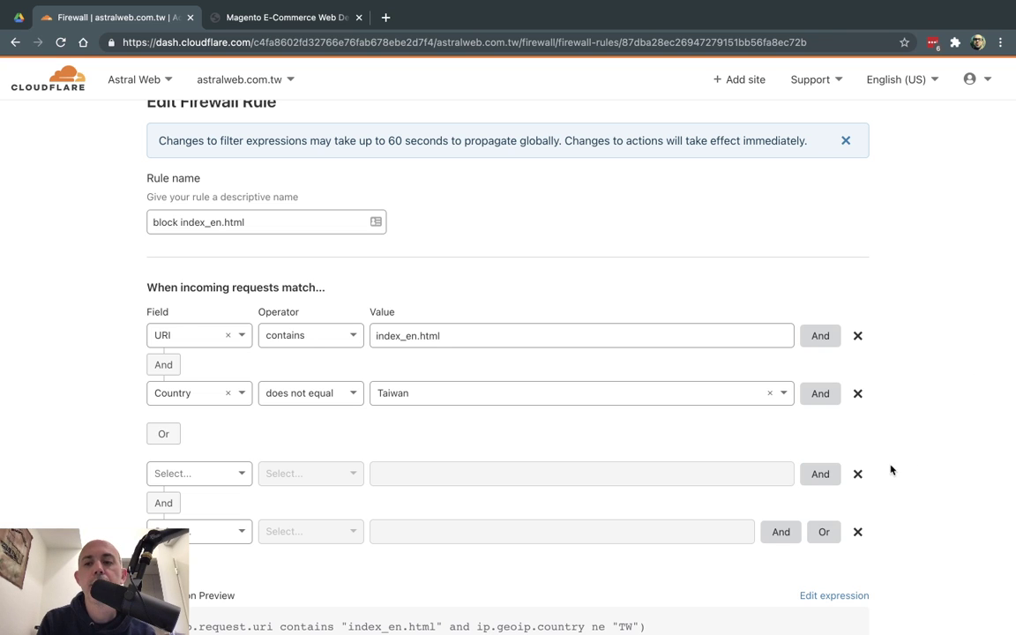
pyautogui.click(857, 475)
pyautogui.click(858, 474)
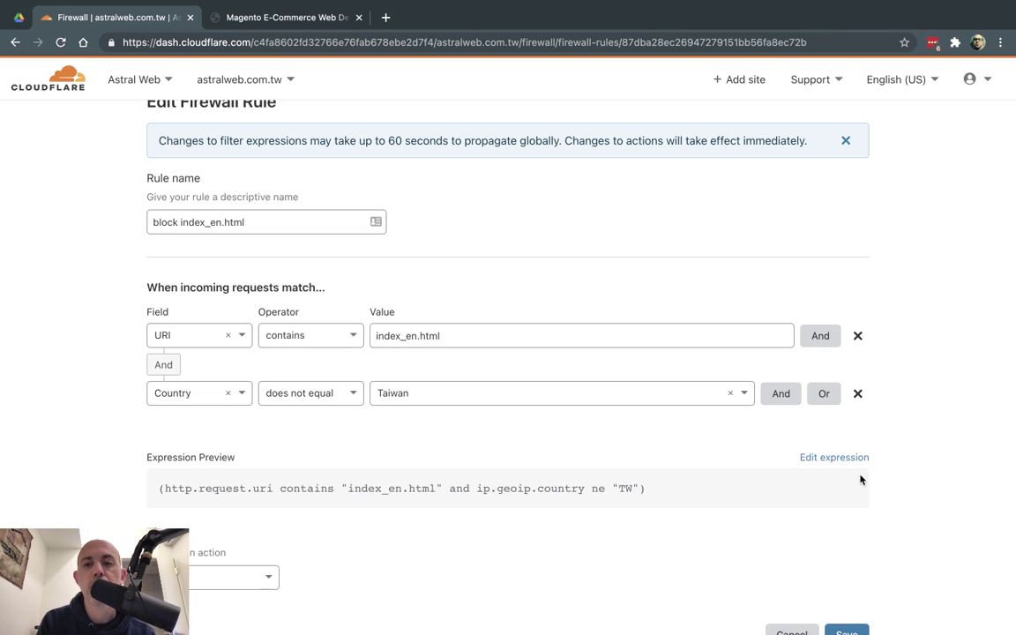
pyautogui.scroll(-1, 777, 547)
pyautogui.click(778, 546)
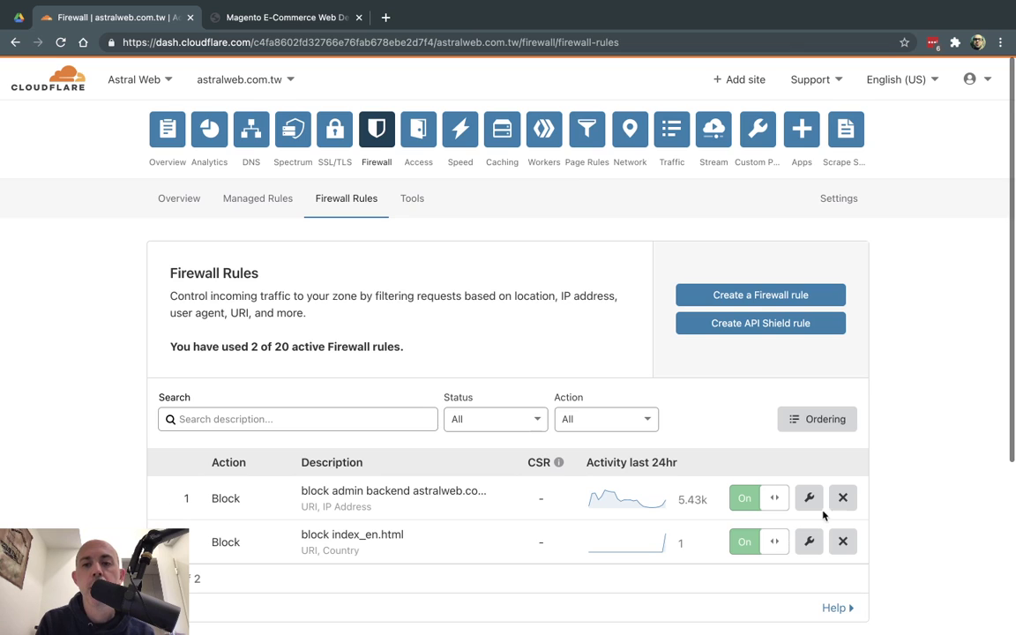
# - Delete the block index_en.html rule from the firewall rules list
pyautogui.scroll(-2, 919, 461)
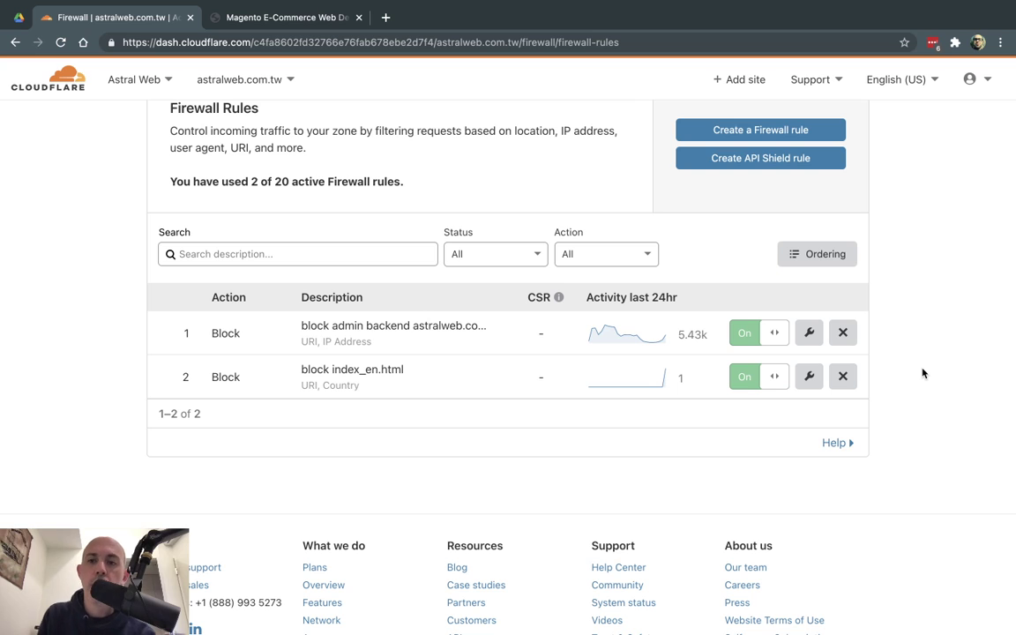
pyautogui.click(839, 381)
pyautogui.click(750, 379)
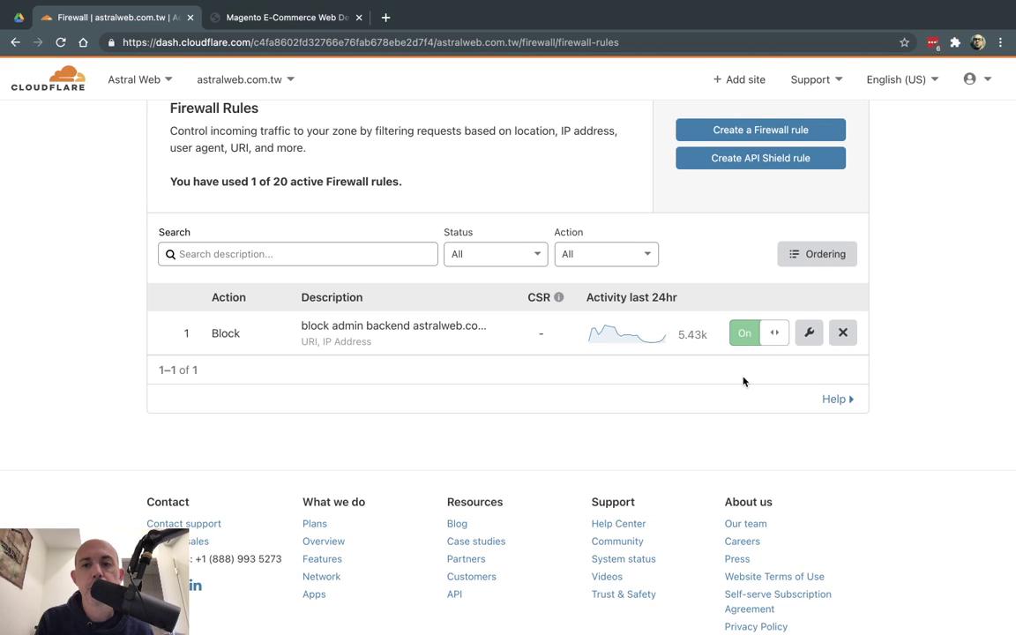
# - Create a new firewall rule named "allow traffic from browser that have a cookie"
pyautogui.click(701, 129)
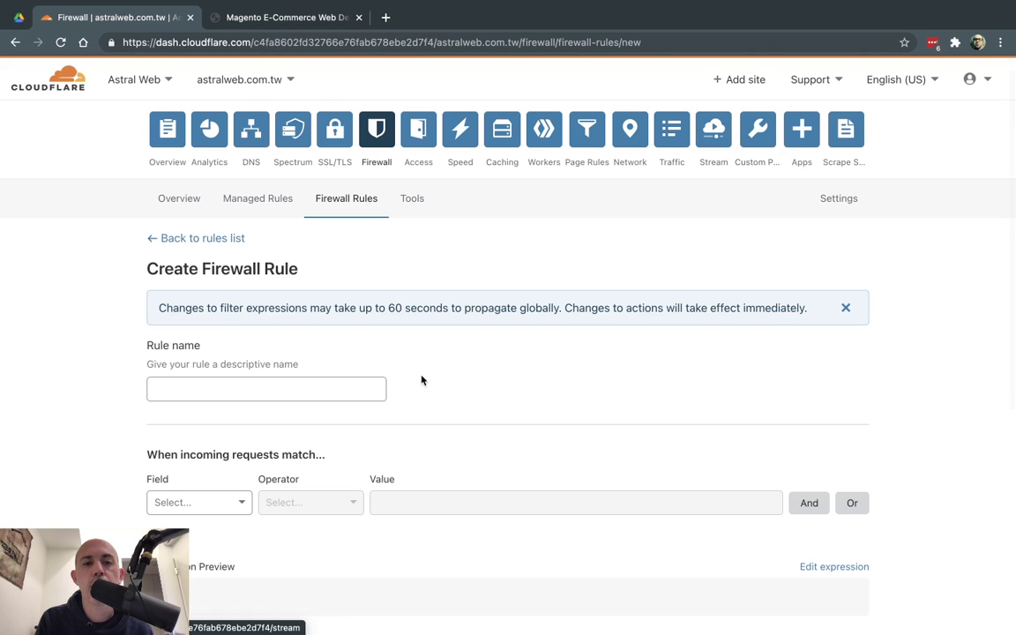
pyautogui.click(331, 386)
pyautogui.write('al;')
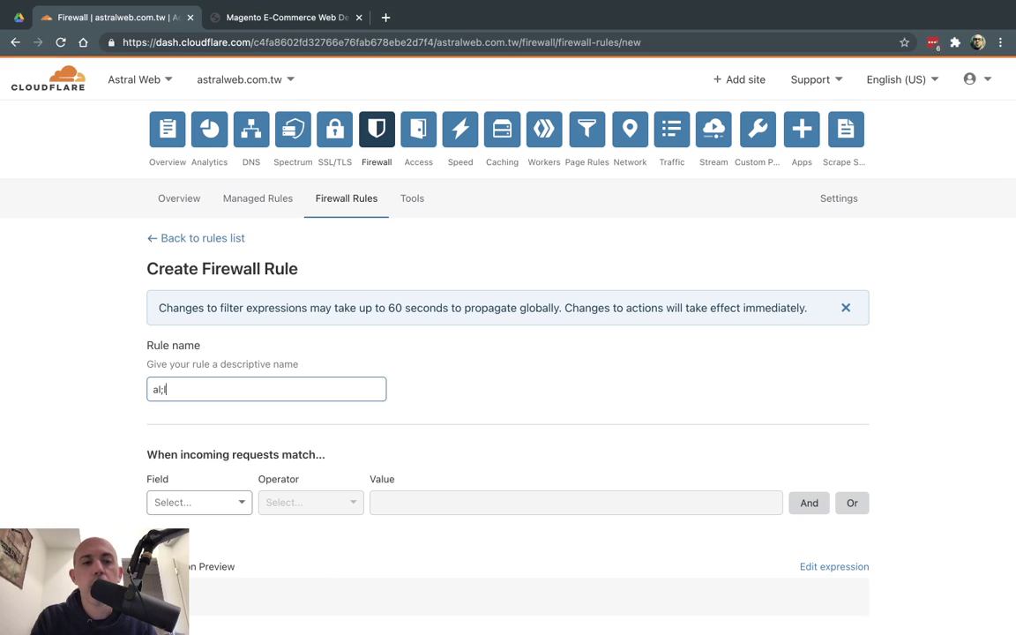
pyautogui.write('ow traffci')
pyautogui.press('BackSpace')
pyautogui.press('BackSpace')
pyautogui.write('ic')
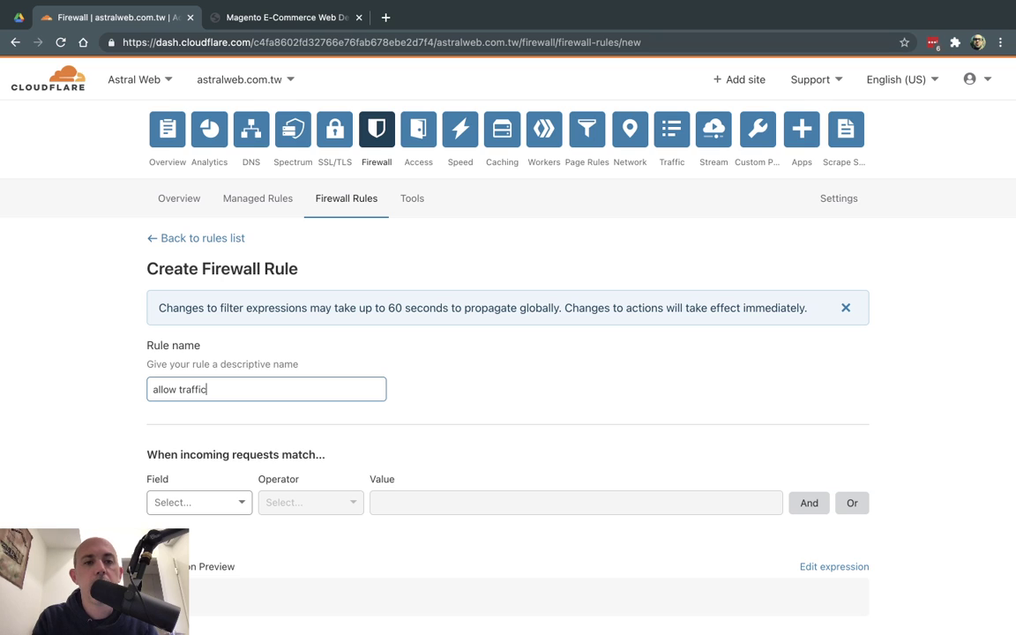
pyautogui.write(' from browser')
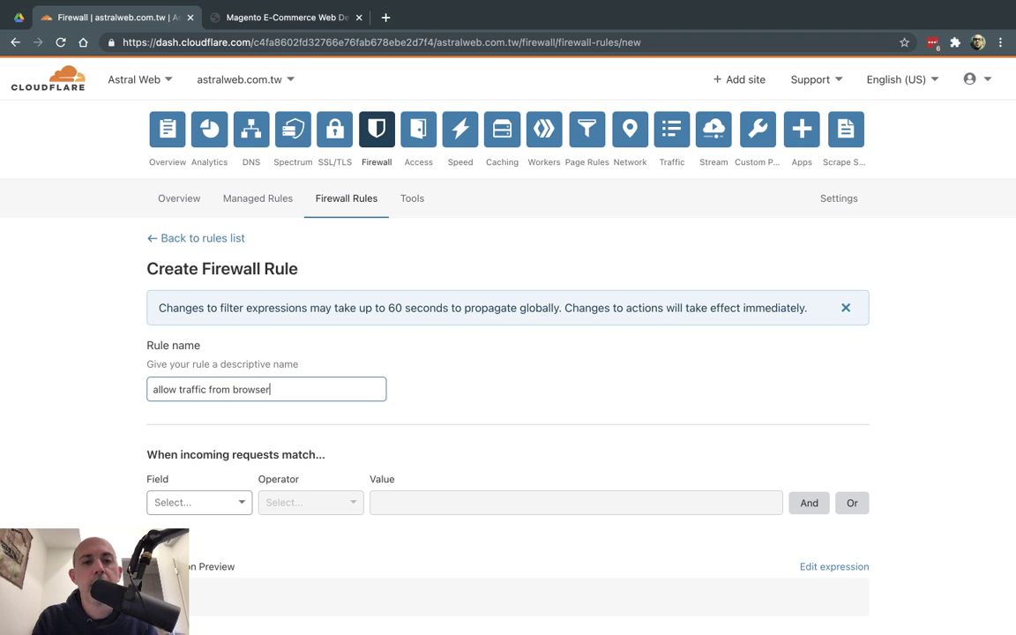
pyautogui.write(' that have a cookie')
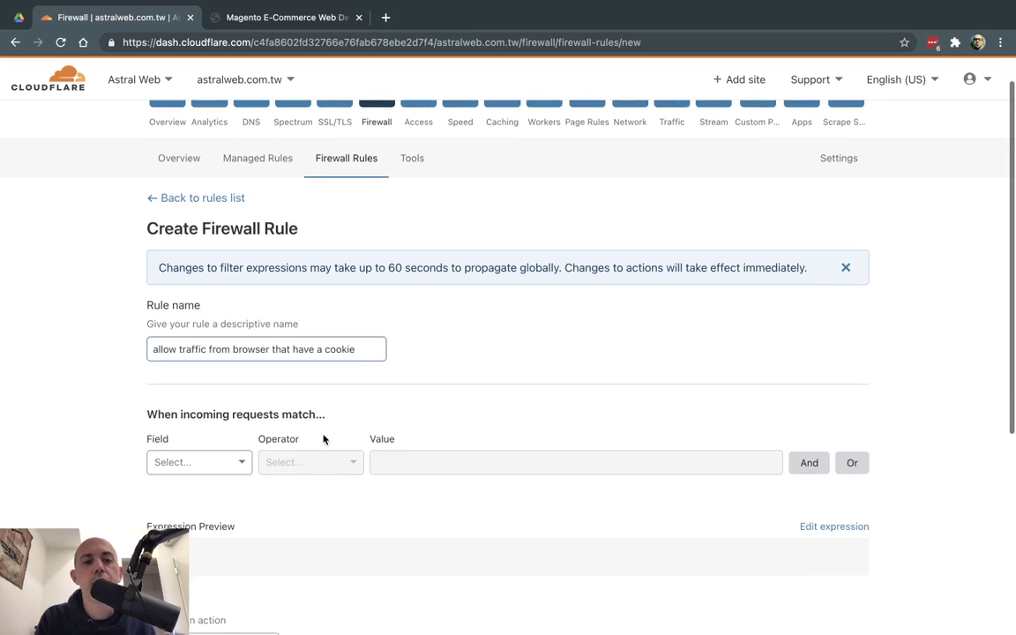
# - Set the rule's first condition to URI contains index_en.html
pyautogui.scroll(-1, 325, 374)
pyautogui.click(212, 444)
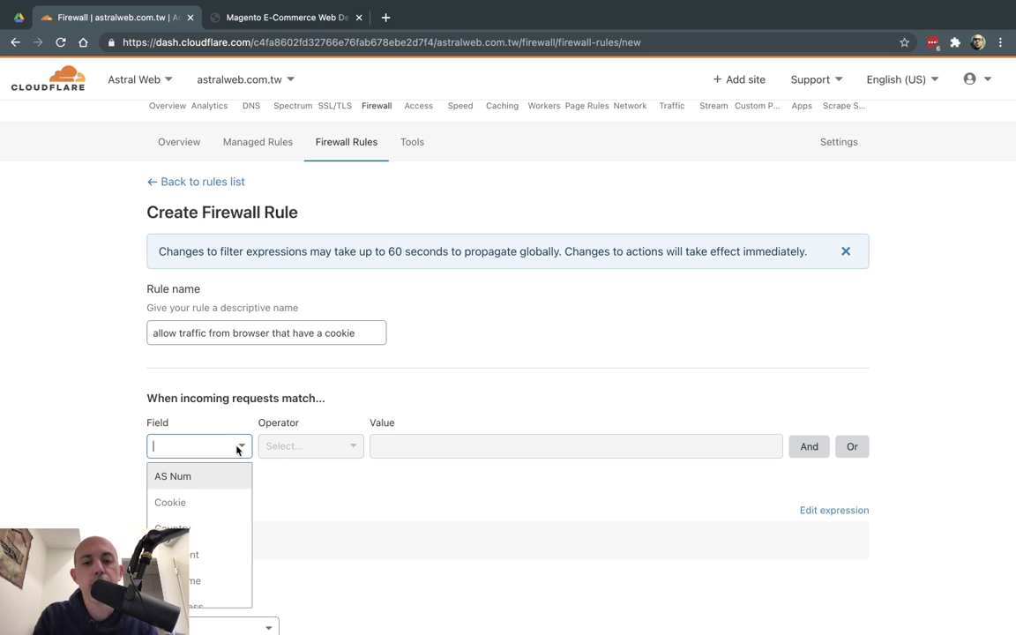
pyautogui.write('uri')
pyautogui.click(206, 504)
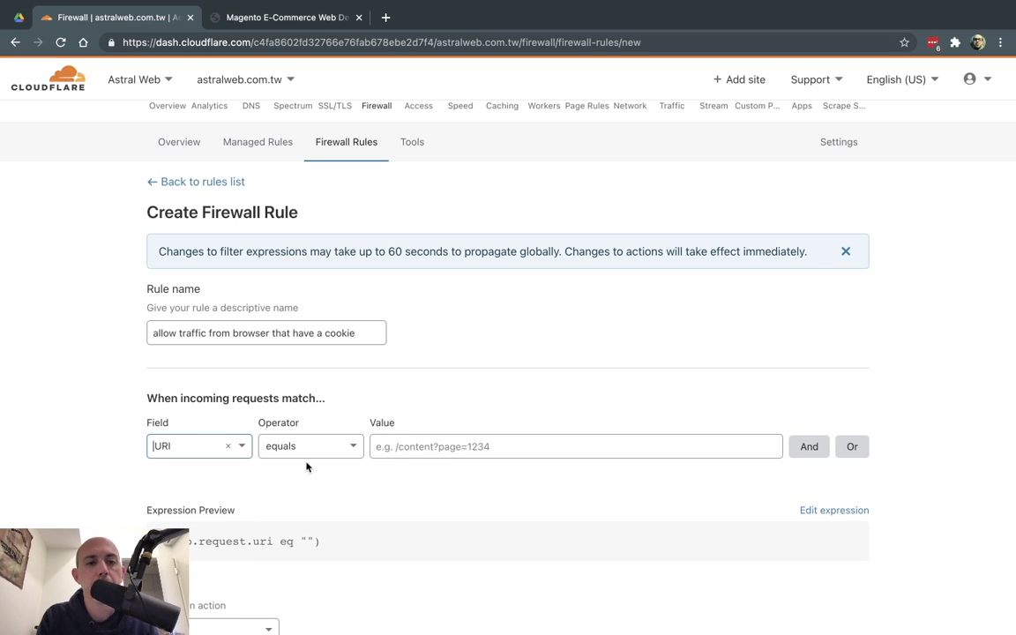
pyautogui.click(405, 446)
pyautogui.write('https://www.astralweb.com.tw/index_en.html')
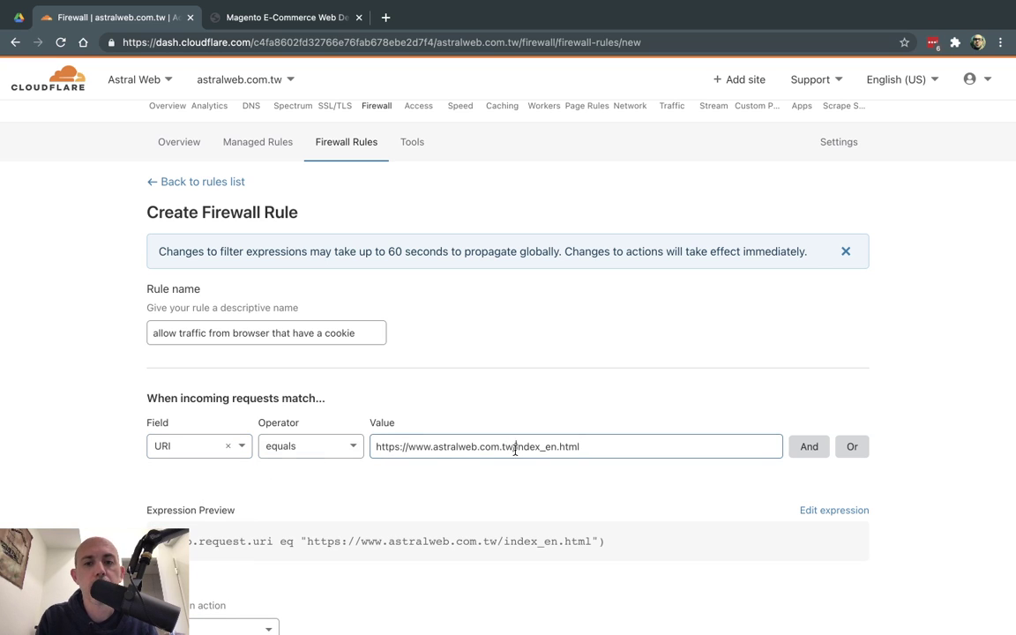
pyautogui.moveTo(514, 447); pyautogui.dragTo(376, 447)
pyautogui.press('BackSpace')
pyautogui.click(339, 446)
pyautogui.click(308, 528)
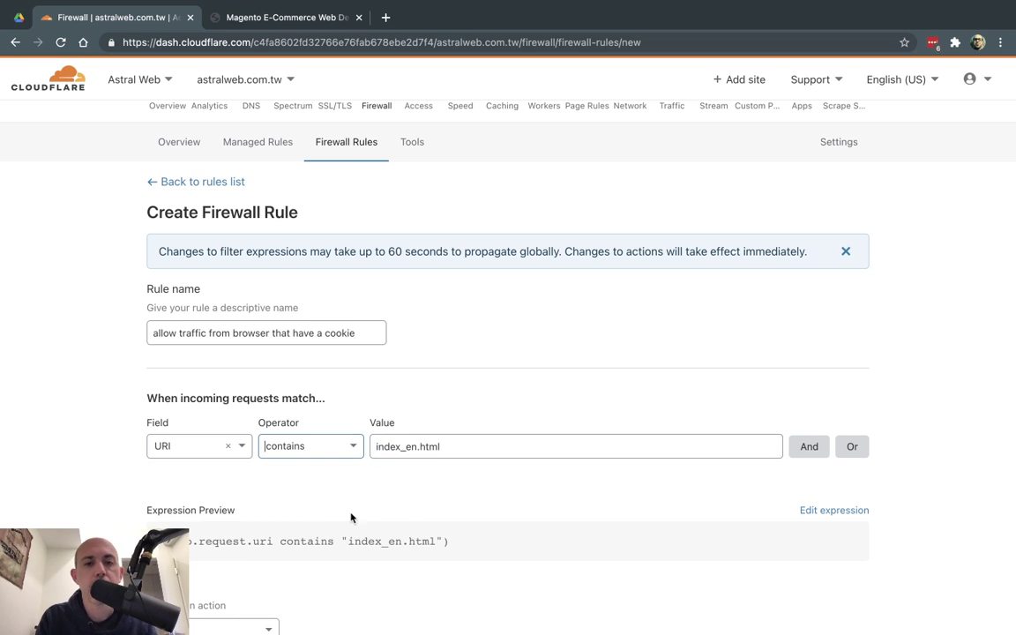
# - Add an And condition with the Cookie field, the contains operator and the demo cookie's name=value pair
pyautogui.click(808, 446)
pyautogui.click(208, 506)
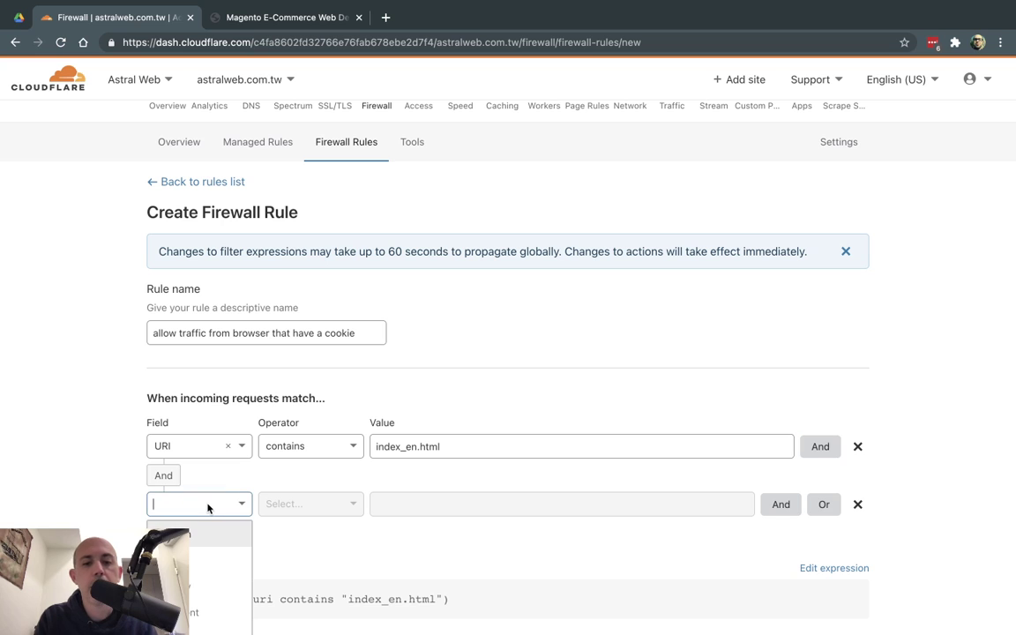
pyautogui.write('cookie')
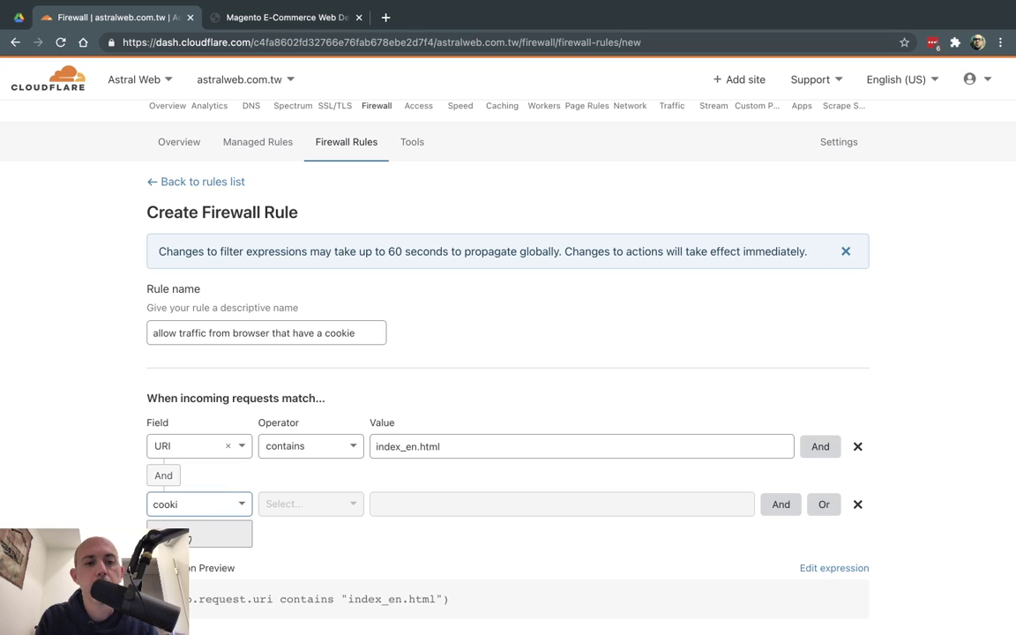
pyautogui.press('Return')
pyautogui.click(309, 504)
pyautogui.click(309, 585)
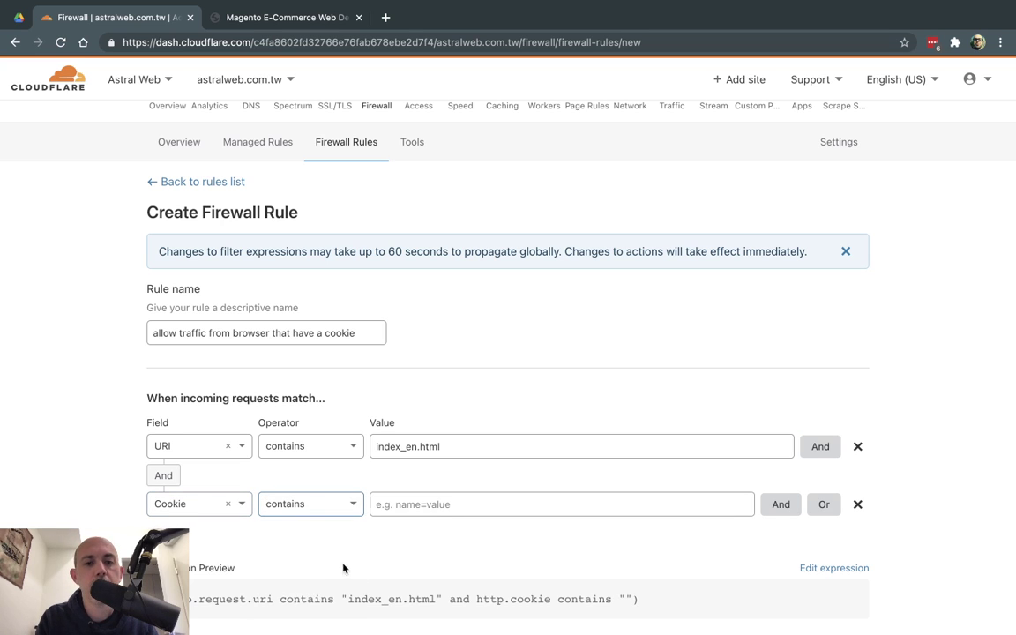
pyautogui.click(437, 511)
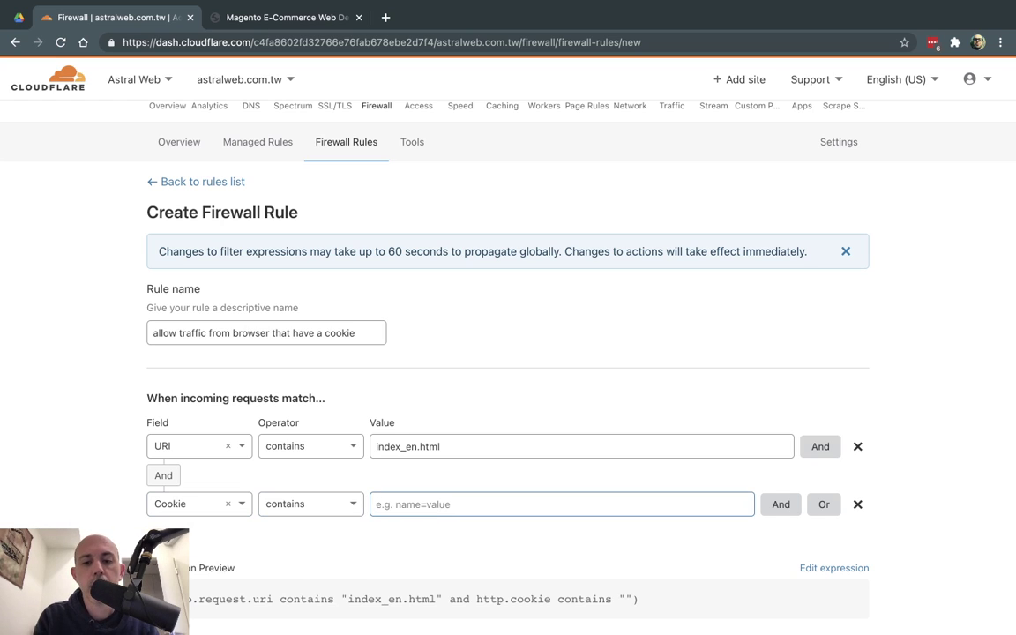
pyautogui.write('jay=')
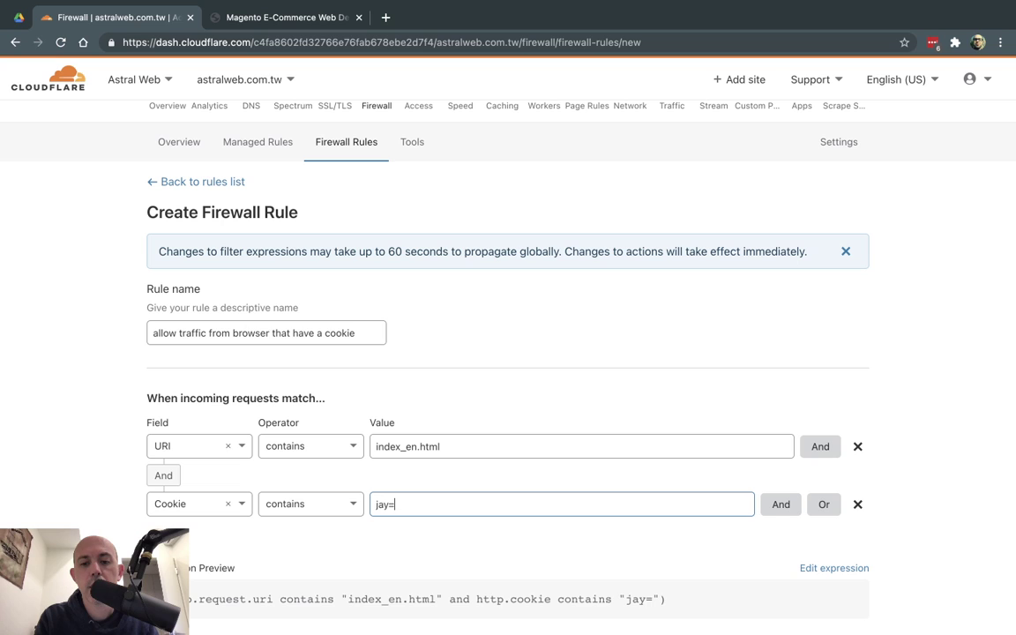
pyautogui.write('smith')
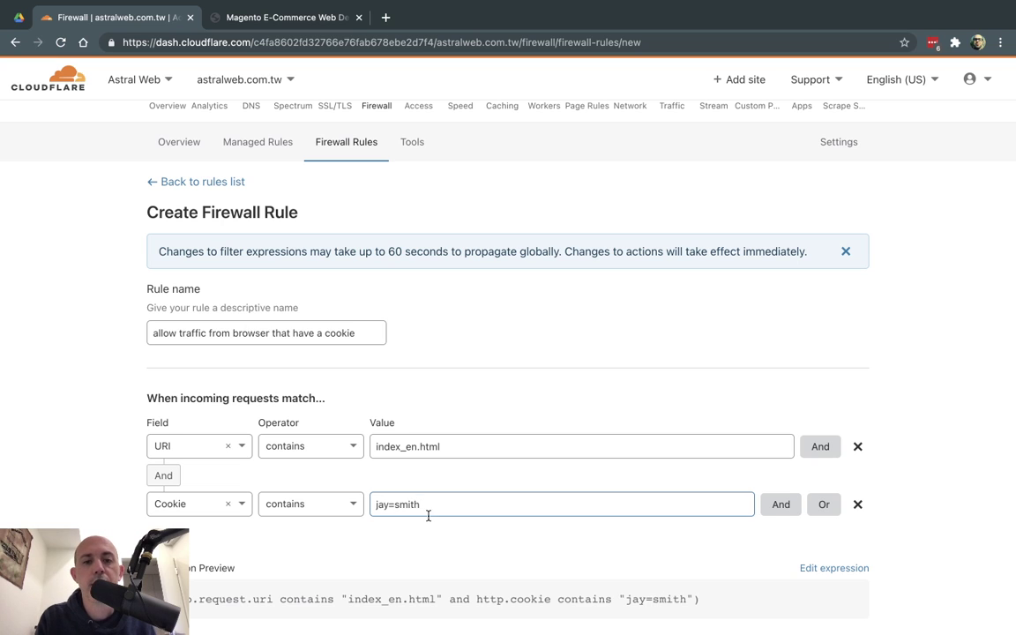
pyautogui.moveTo(376, 505); pyautogui.dragTo(433, 505)
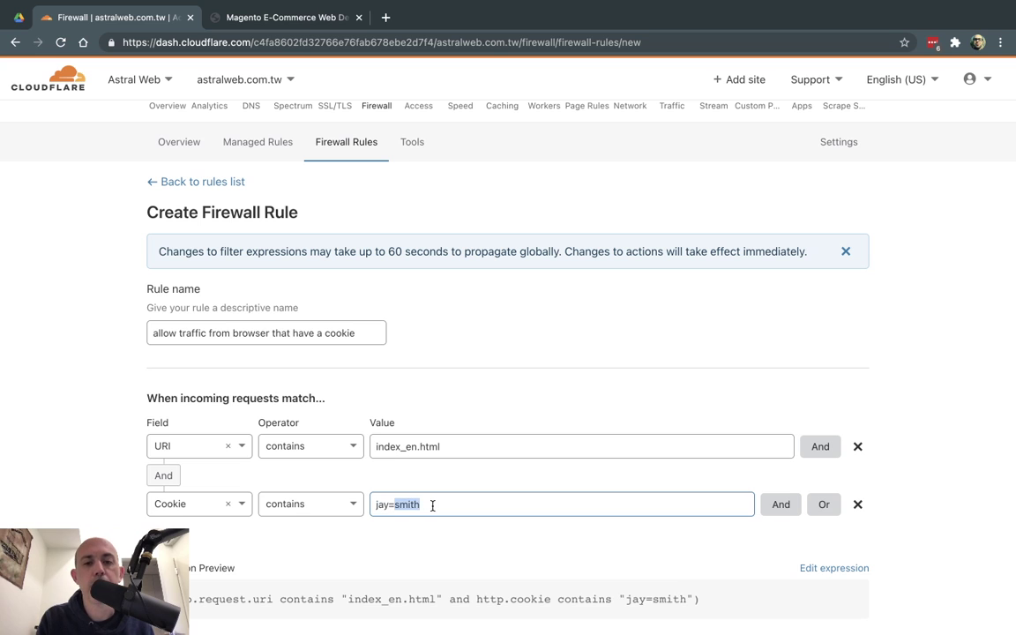
pyautogui.click(452, 536)
# - Set the rule's action to Allow and deploy it
pyautogui.scroll(-2, 452, 536)
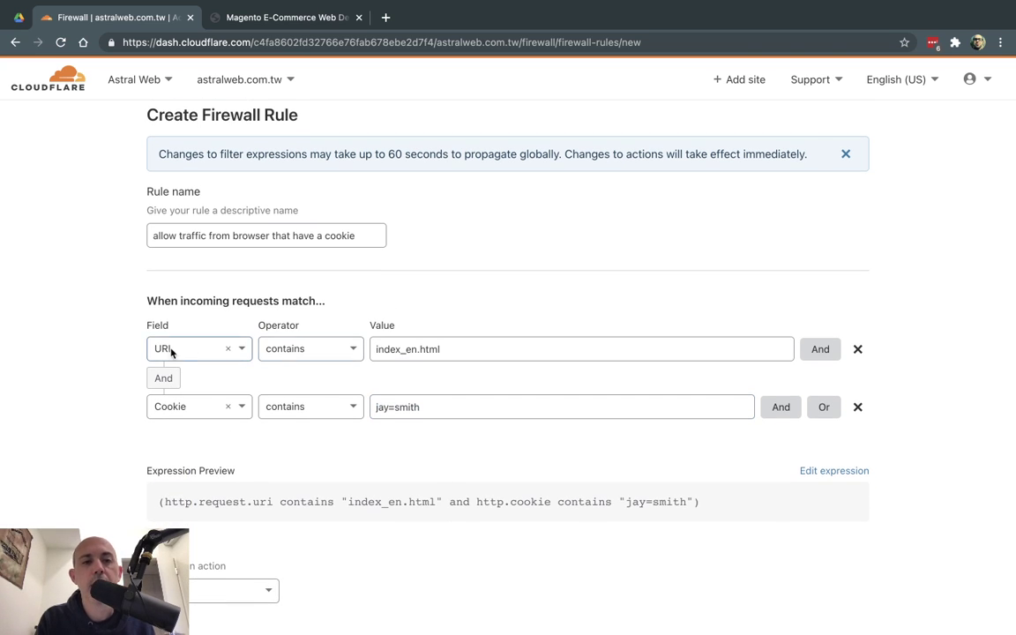
pyautogui.tripleClick(420, 349)
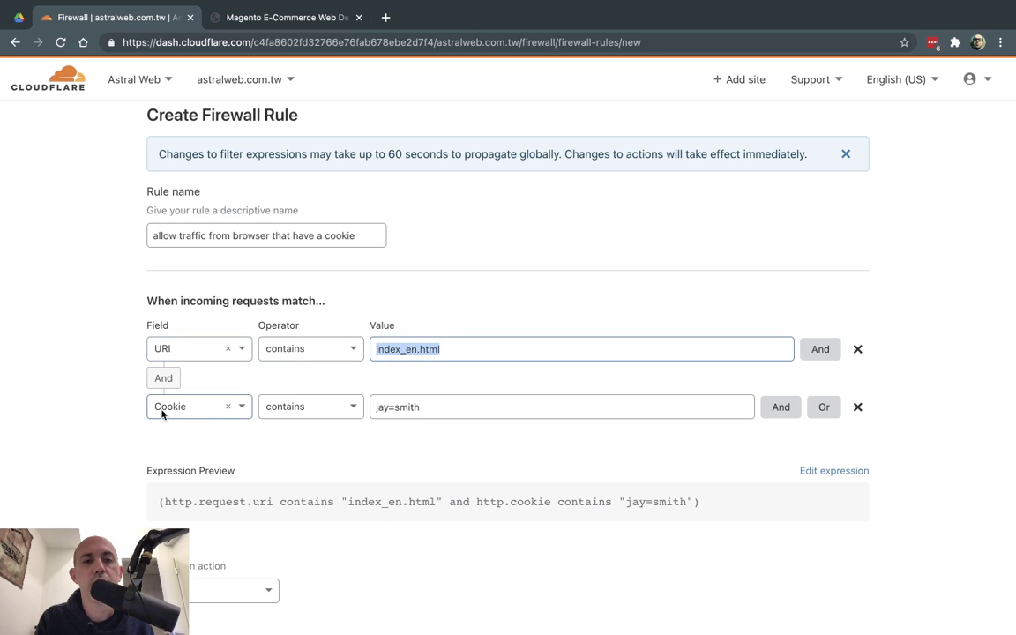
pyautogui.scroll(-2, 368, 469)
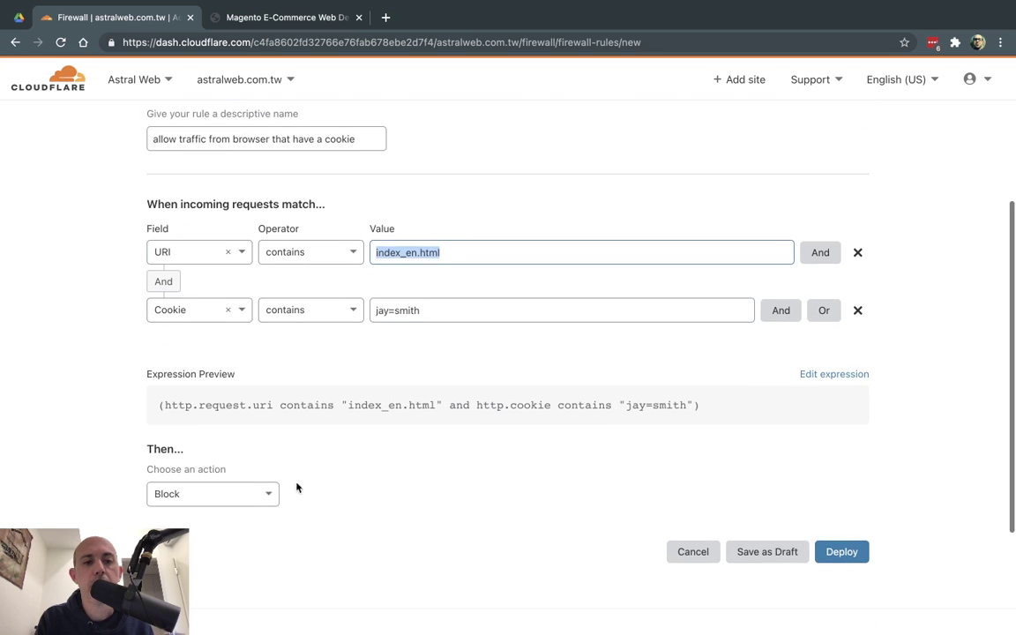
pyautogui.click(235, 499)
pyautogui.click(206, 605)
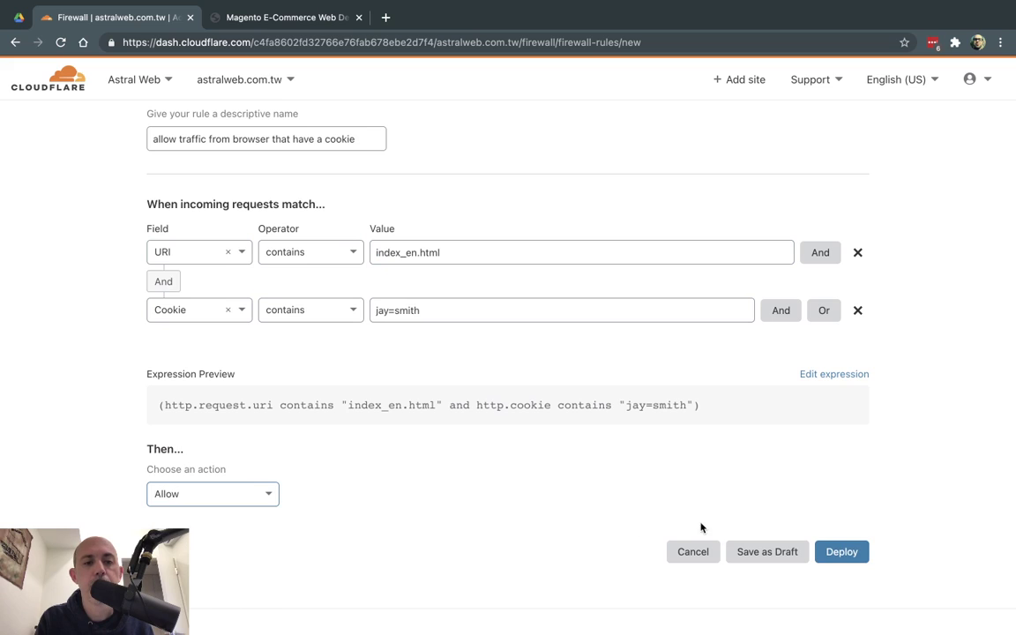
pyautogui.click(845, 554)
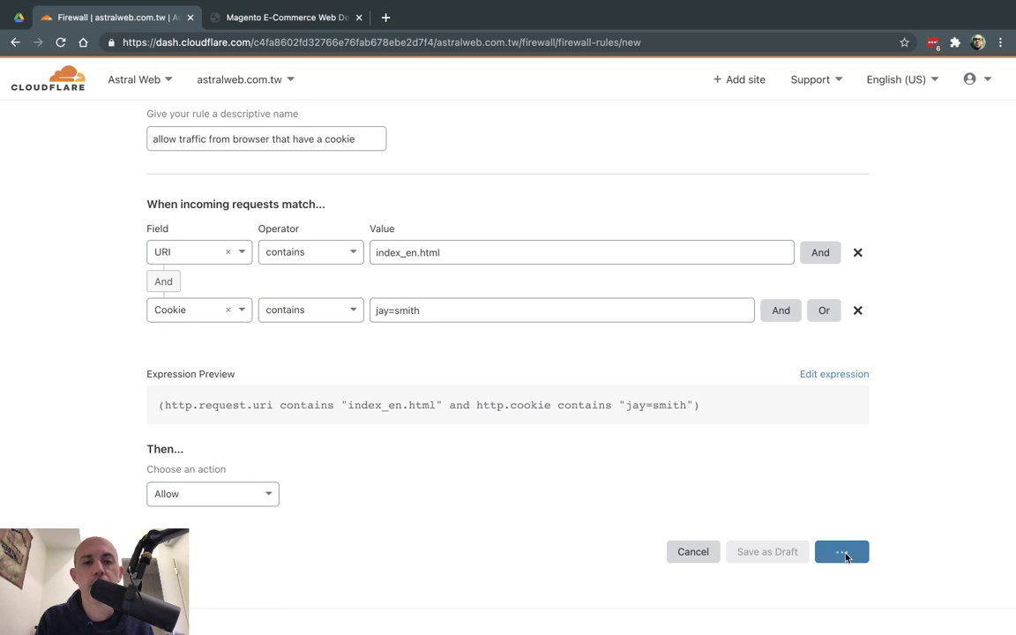
# - Move the cookie allow rule below the block admin backend rule, review its conditions and leave the editor without saving
pyautogui.scroll(-3, 797, 414)
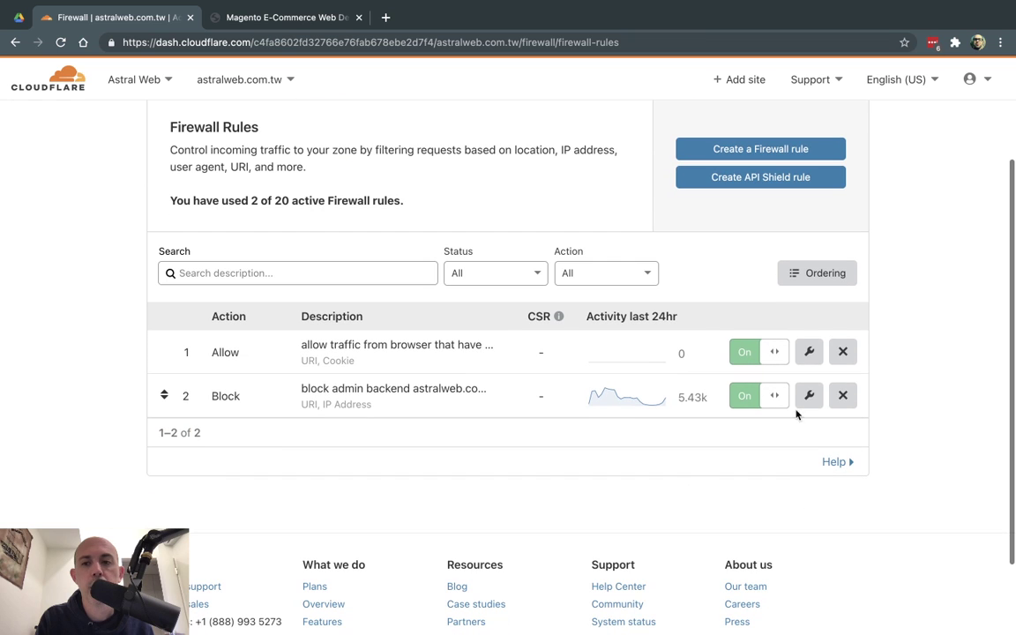
pyautogui.moveTo(163, 352); pyautogui.dragTo(162, 394)
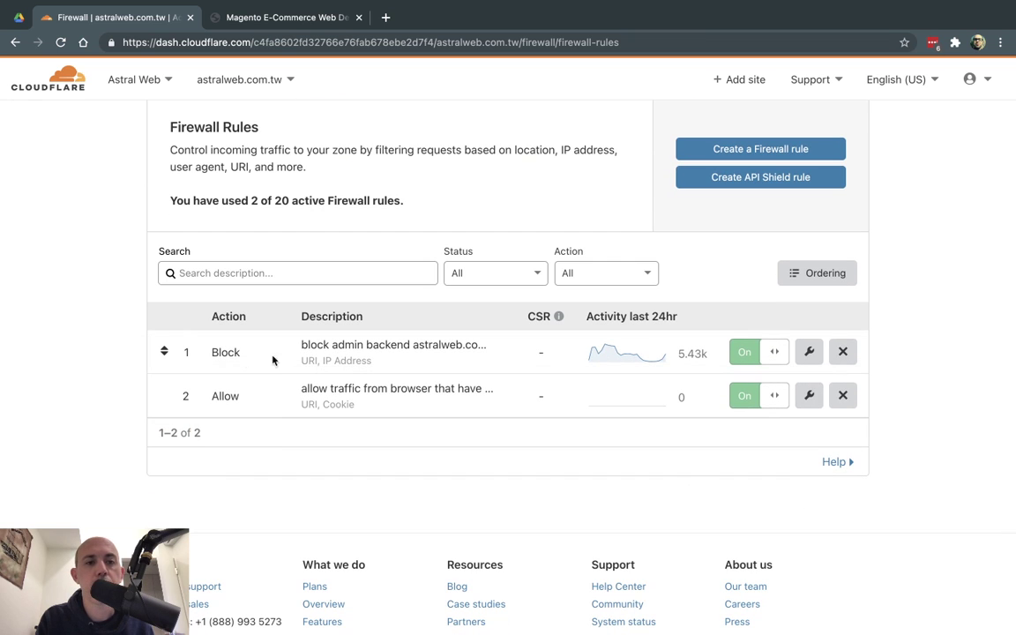
pyautogui.click(808, 397)
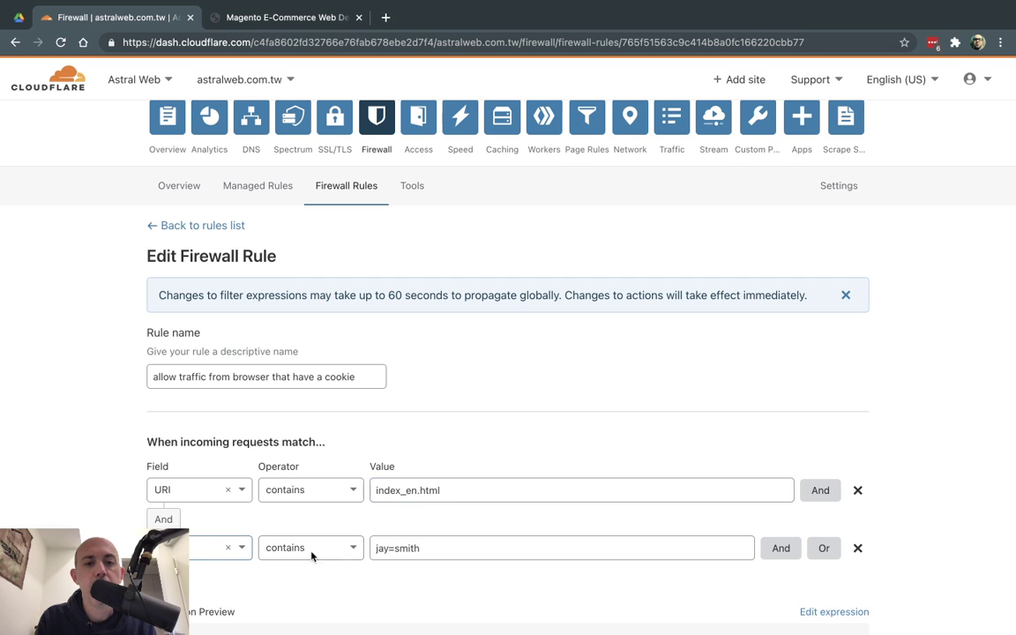
pyautogui.scroll(-5, 422, 549)
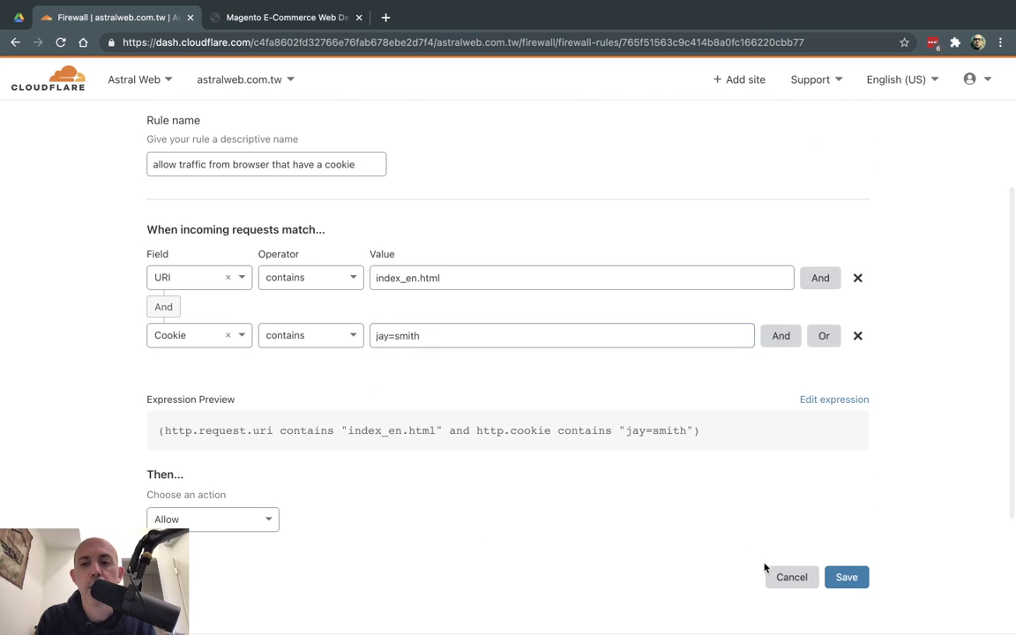
pyautogui.click(785, 577)
pyautogui.scroll(-3, 653, 462)
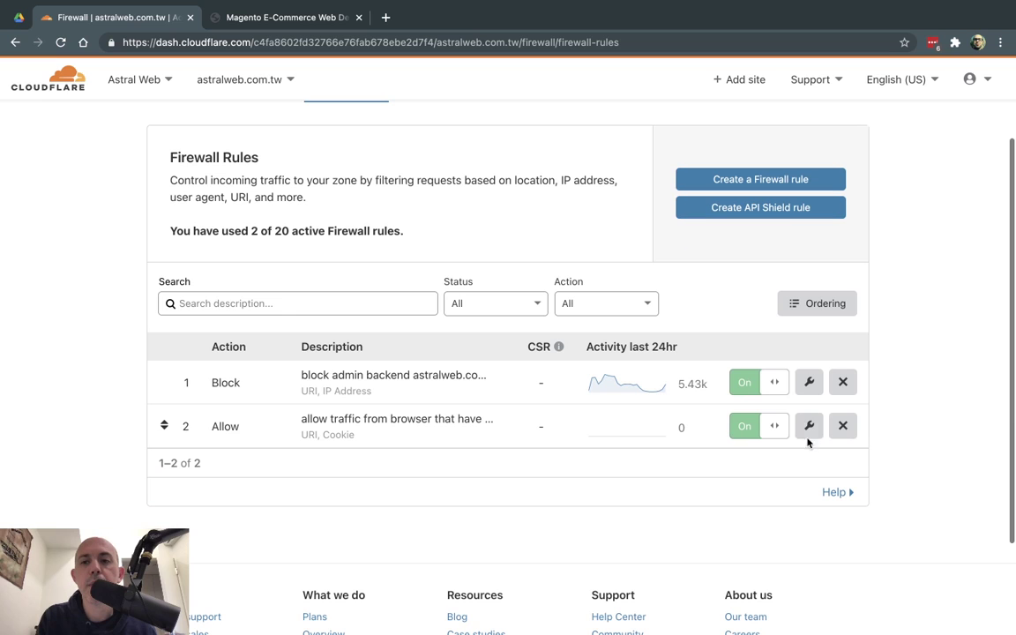
pyautogui.click(764, 191)
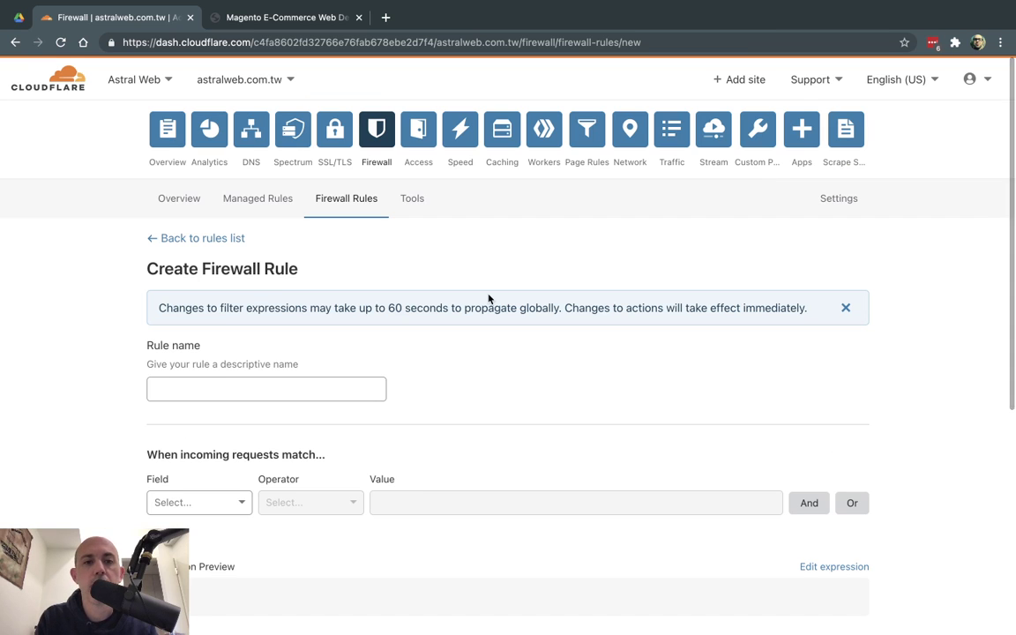
pyautogui.click(313, 398)
pyautogui.write('block')
pyautogui.write('https://www.astralweb.com.tw/index_en.html')
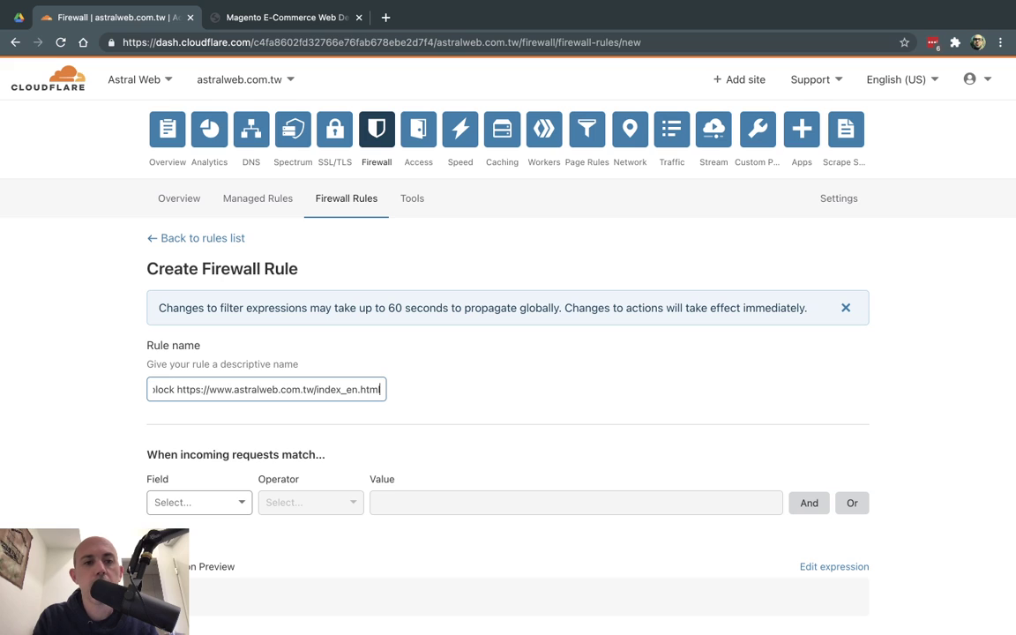
# - Add "for everybody else" to the end of the rule name and set the condition to URI with the contains operator
pyautogui.write('for ')
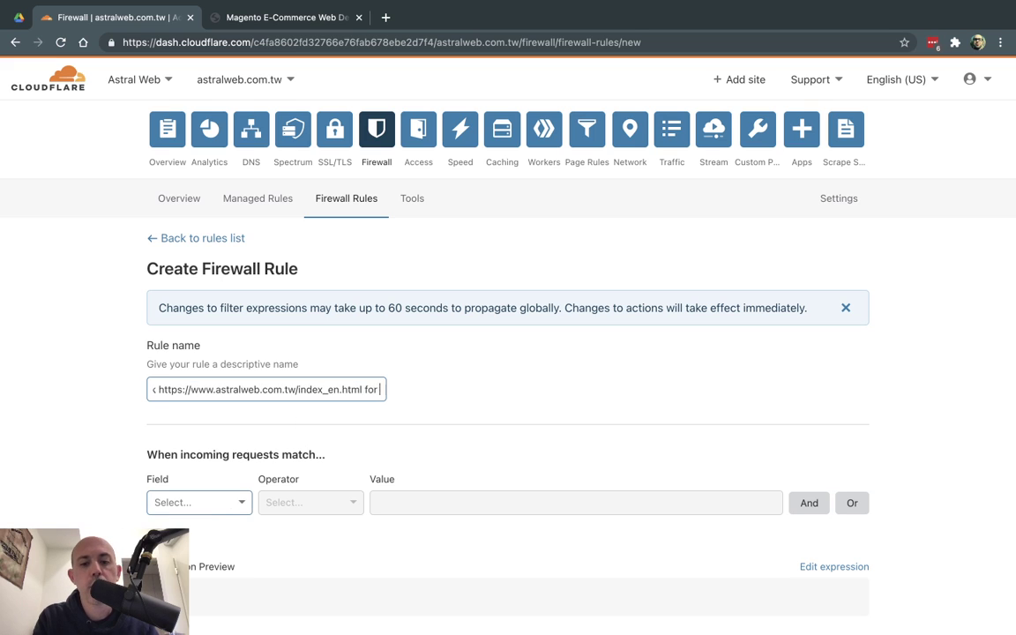
pyautogui.write('everybody else')
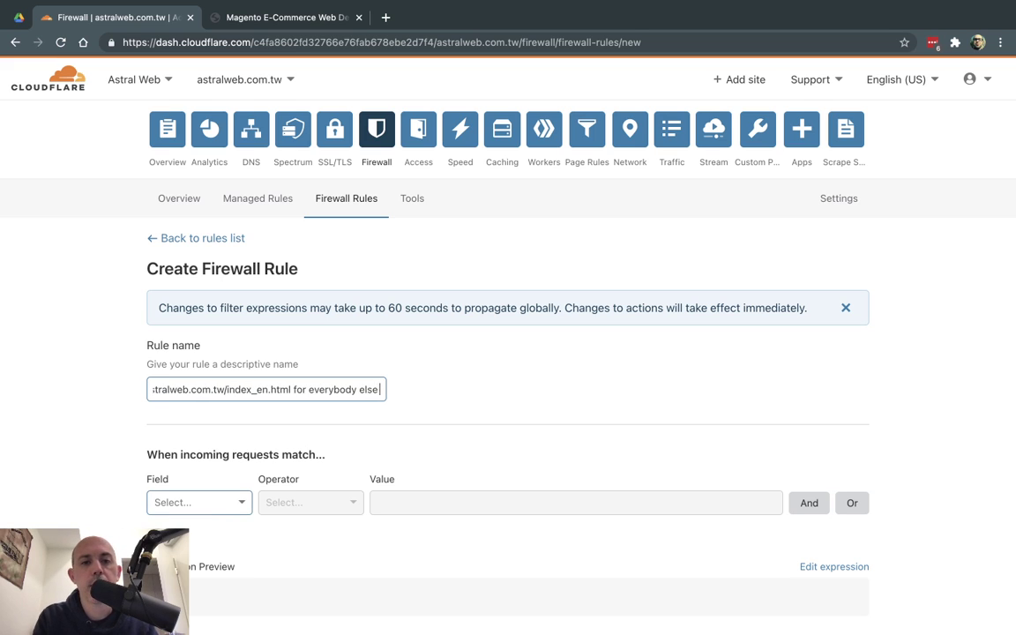
pyautogui.click(196, 503)
pyautogui.write('uri')
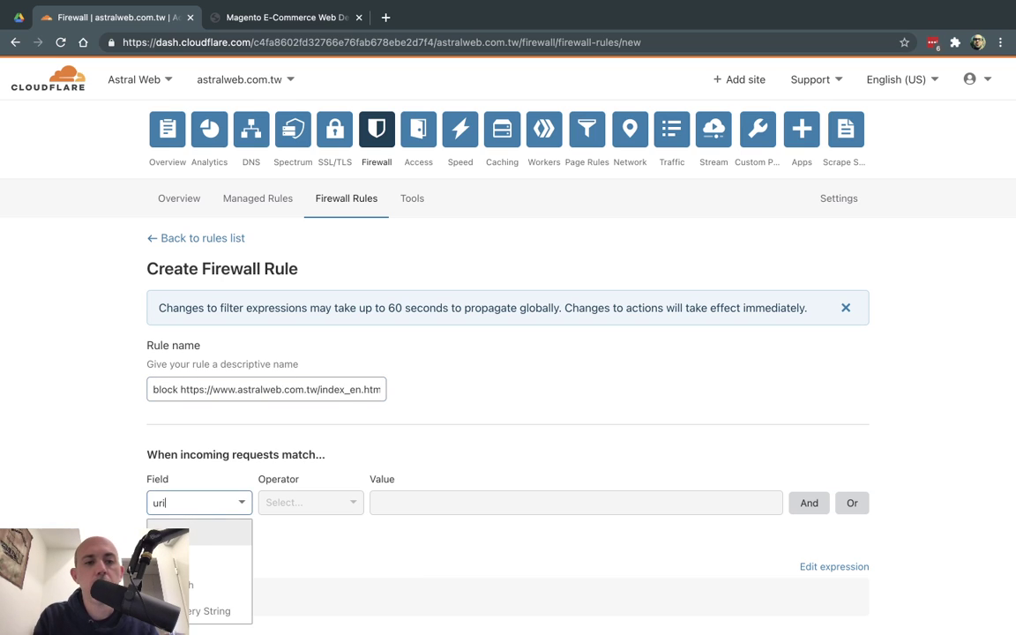
pyautogui.click(211, 560)
pyautogui.click(313, 504)
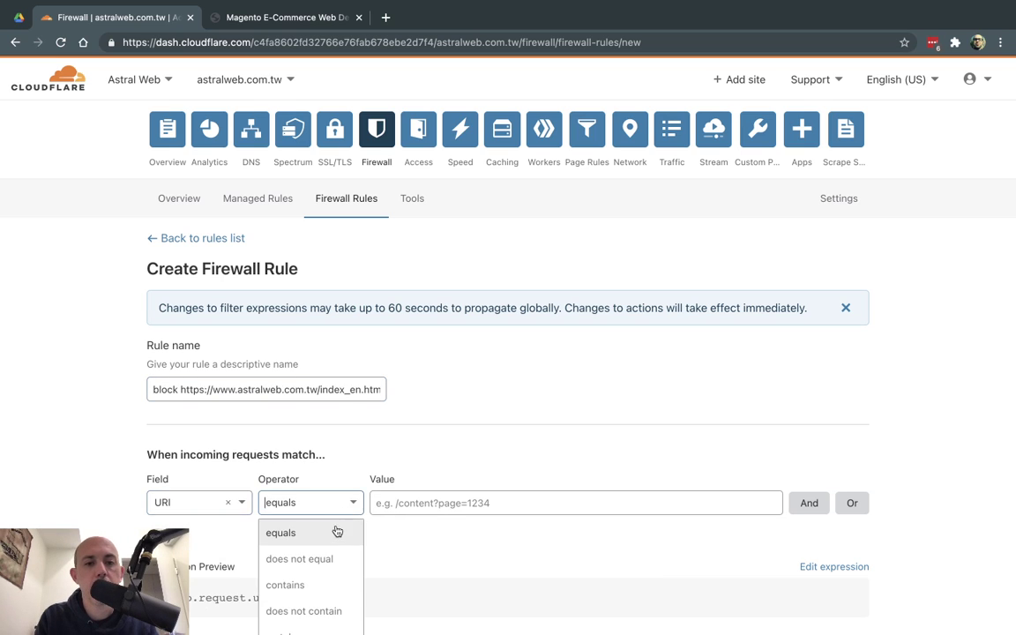
pyautogui.click(322, 583)
# - Set the URI condition's value to index_en.html and deploy the rule with the Block action
pyautogui.write('https://www.astralweb.com.tw/index_en.html')
pyautogui.moveTo(518, 504); pyautogui.dragTo(439, 502)
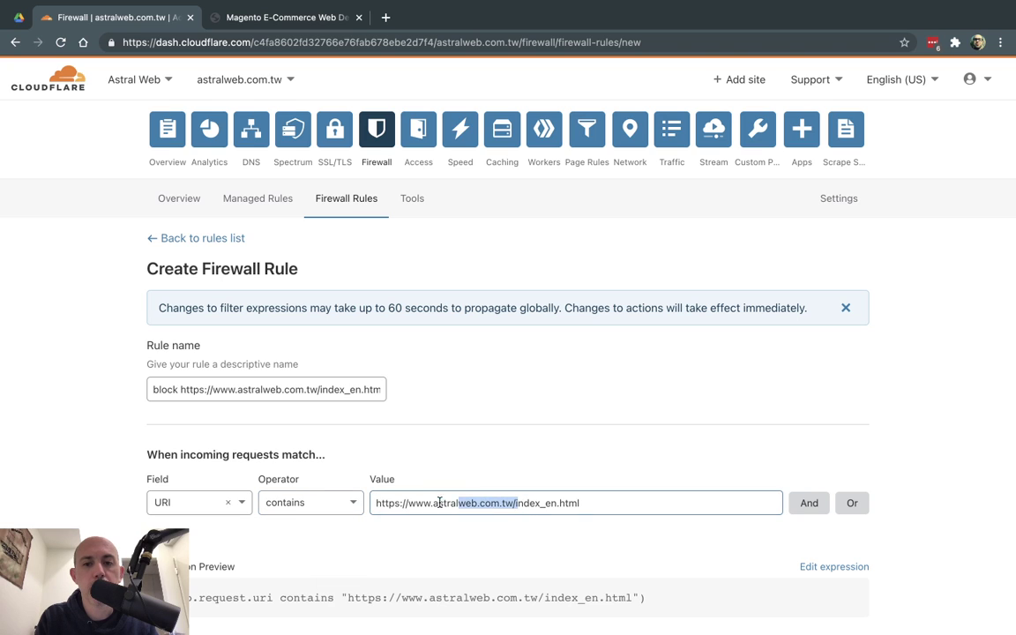
pyautogui.press('BackSpace')
pyautogui.press('BackSpace')
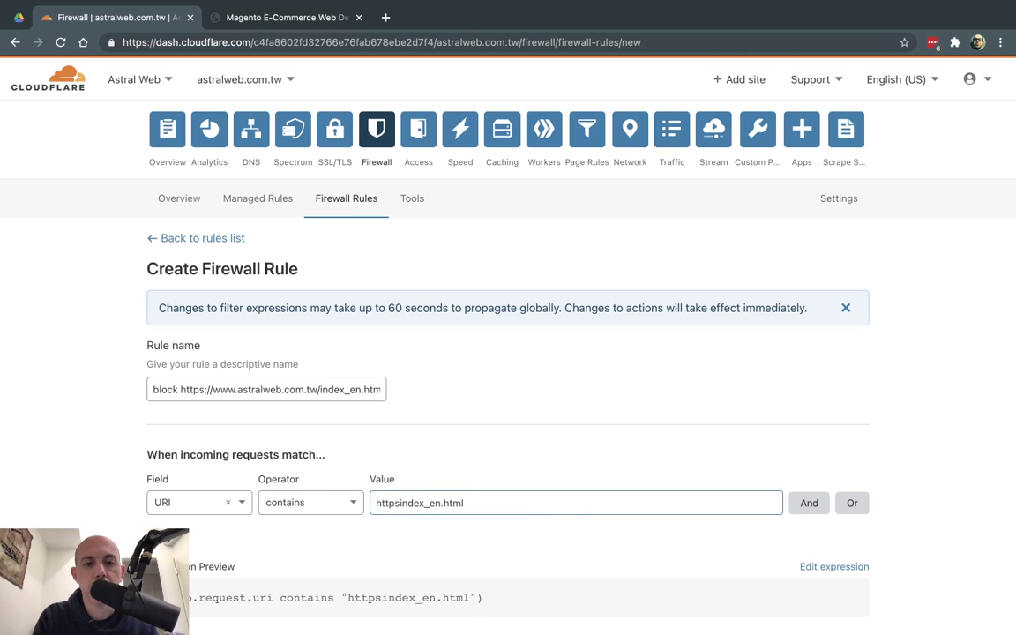
pyautogui.press('BackSpace')
pyautogui.press('BackSpace')
pyautogui.press('BackSpace')
pyautogui.press('BackSpace')
pyautogui.press('BackSpace')
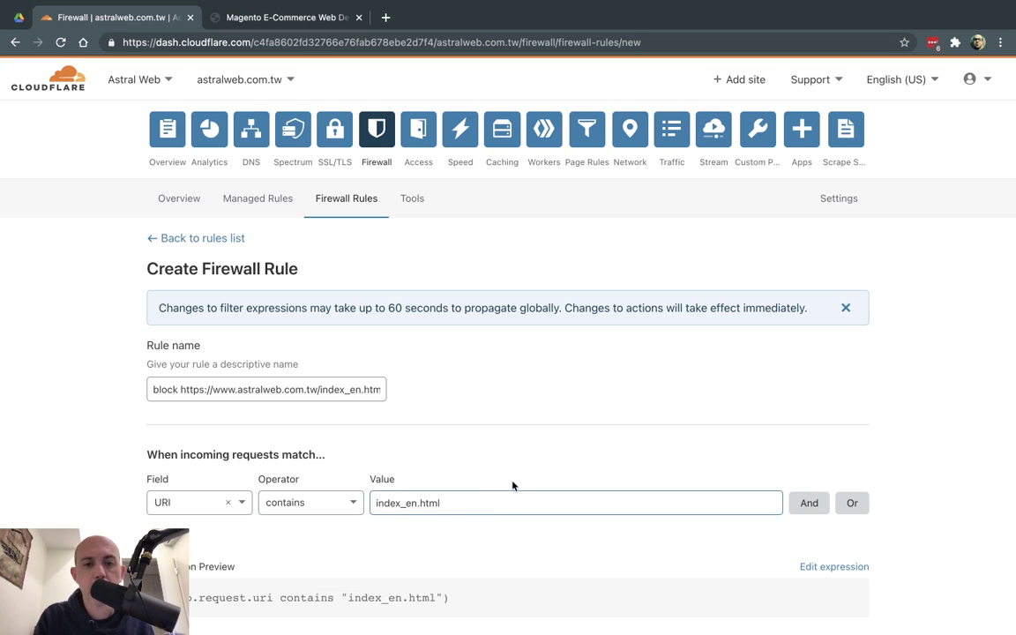
pyautogui.scroll(-4, 494, 441)
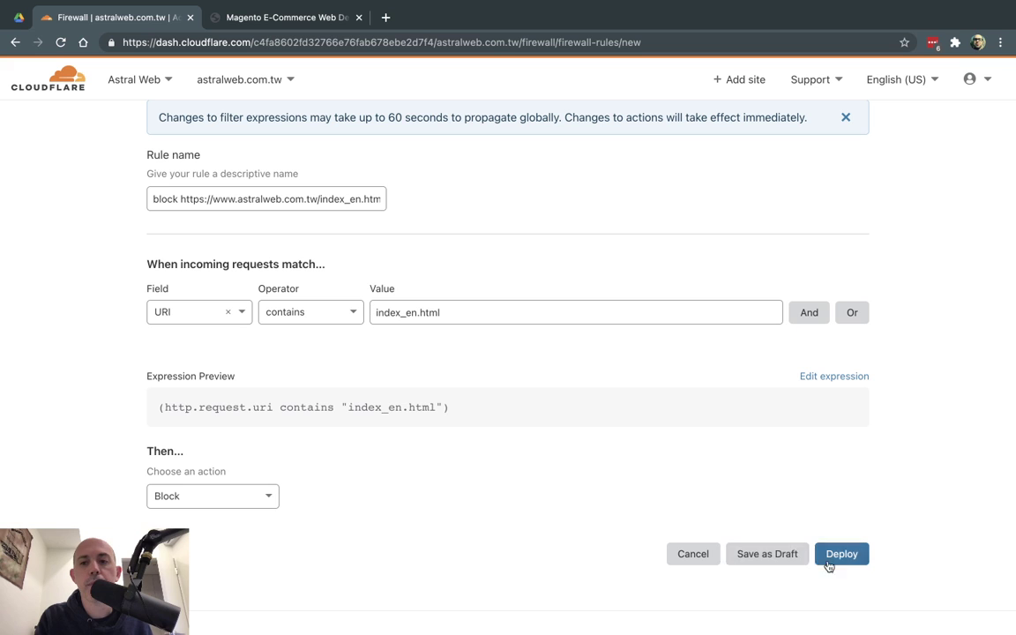
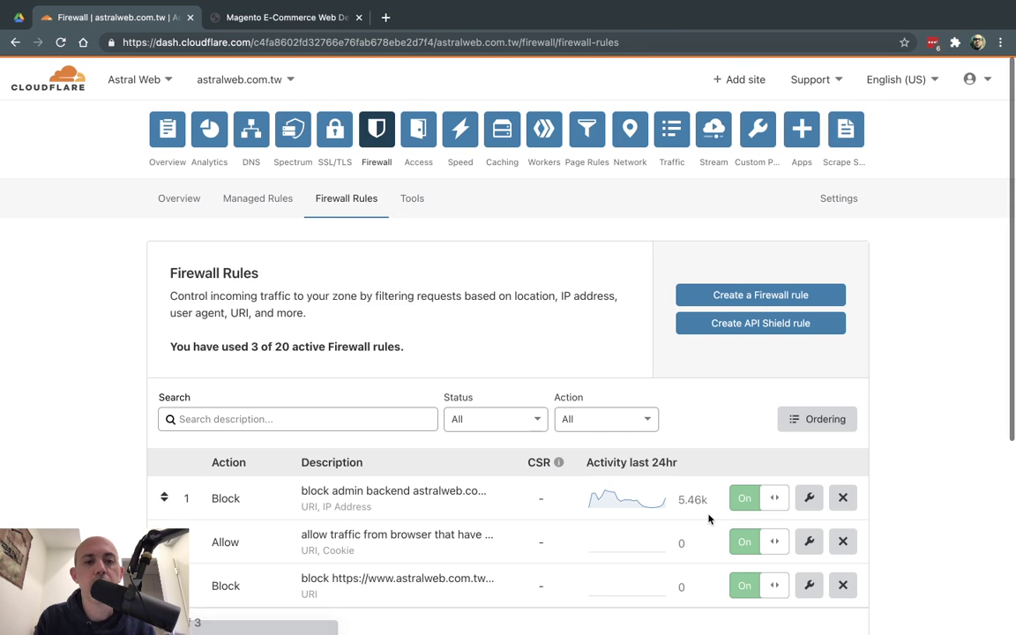
# - Try different rule orders, ending with the admin backend block first, the cookie allow rule second and the index_en.html block third
pyautogui.scroll(-1, 441, 485)
pyautogui.moveTo(165, 417); pyautogui.dragTo(164, 503)
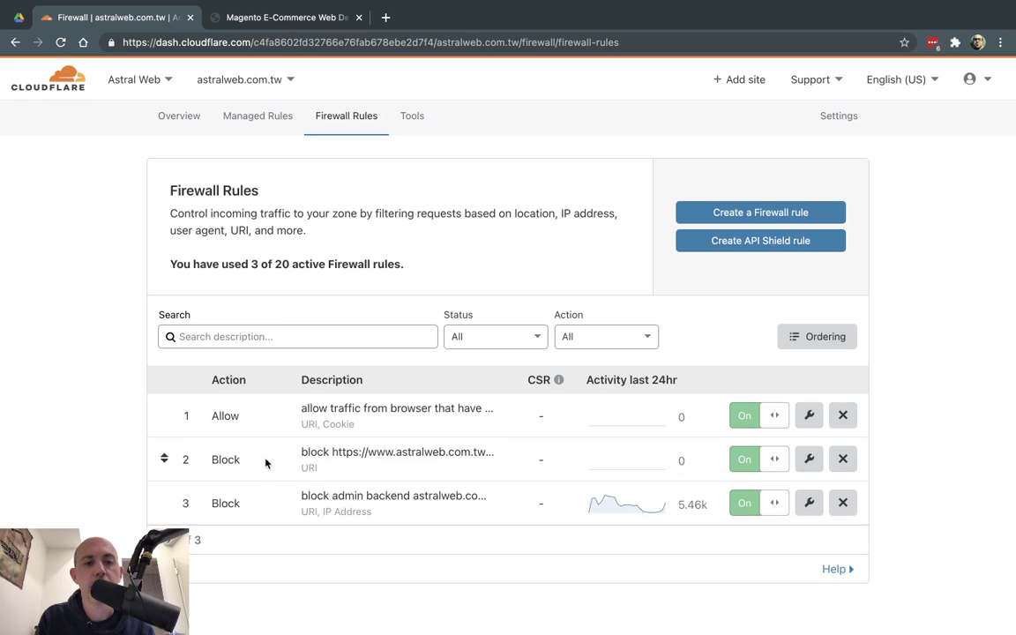
pyautogui.moveTo(164, 415); pyautogui.dragTo(166, 461)
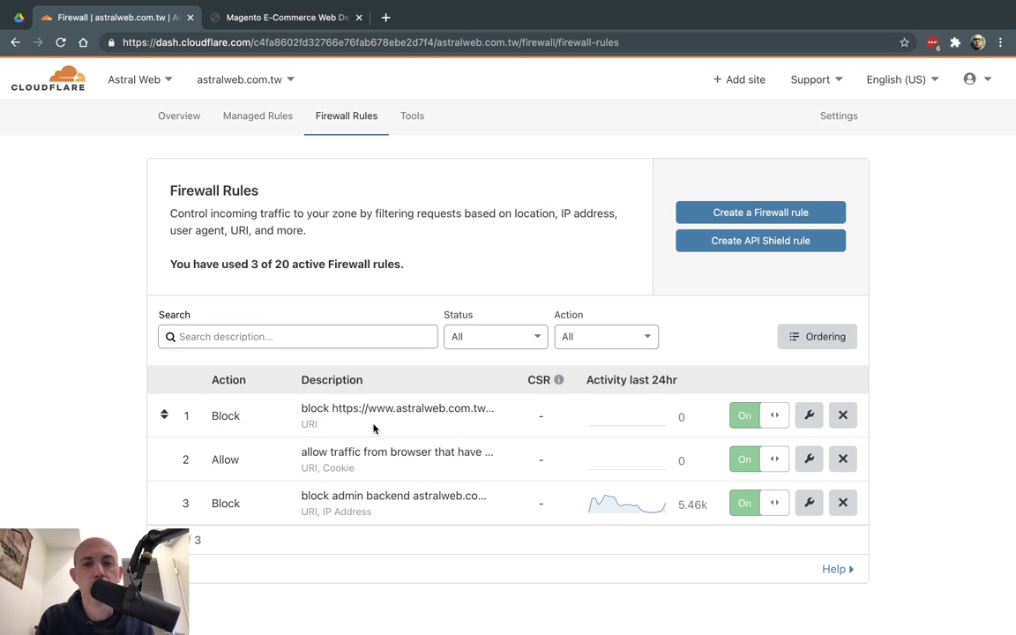
pyautogui.moveTo(164, 501); pyautogui.dragTo(152, 392)
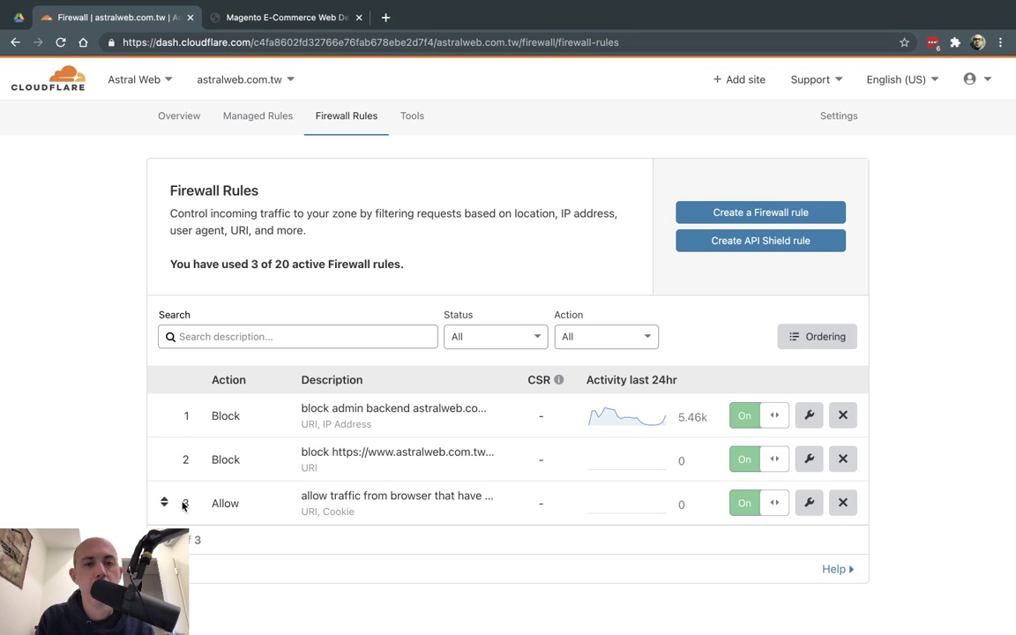
pyautogui.moveTo(163, 502); pyautogui.dragTo(165, 460)
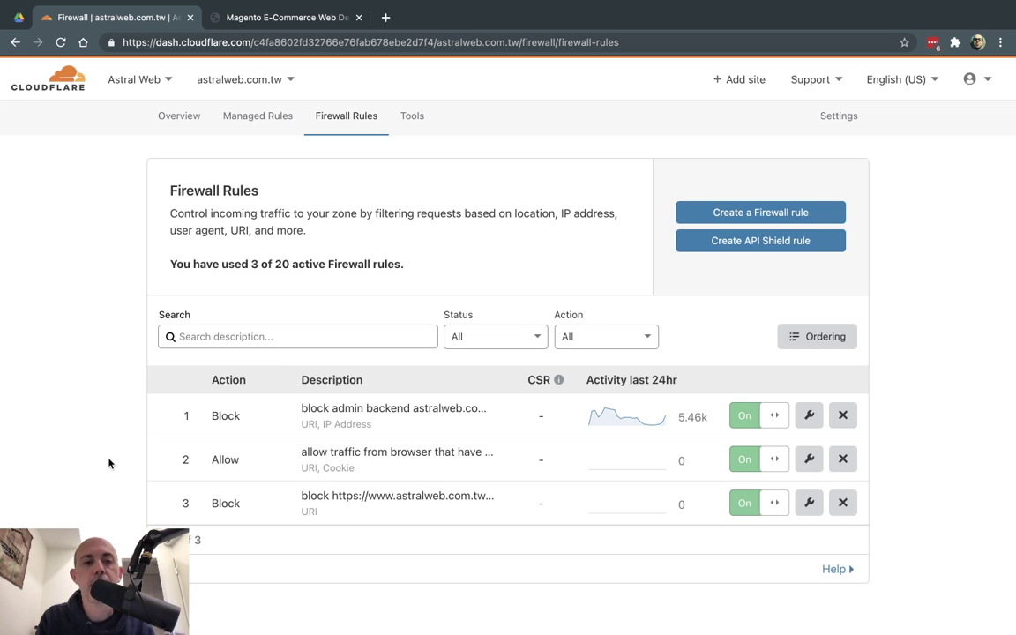
# - Review the rule list alongside the index_en.html page in the regular and incognito windows
pyautogui.click(285, 20)
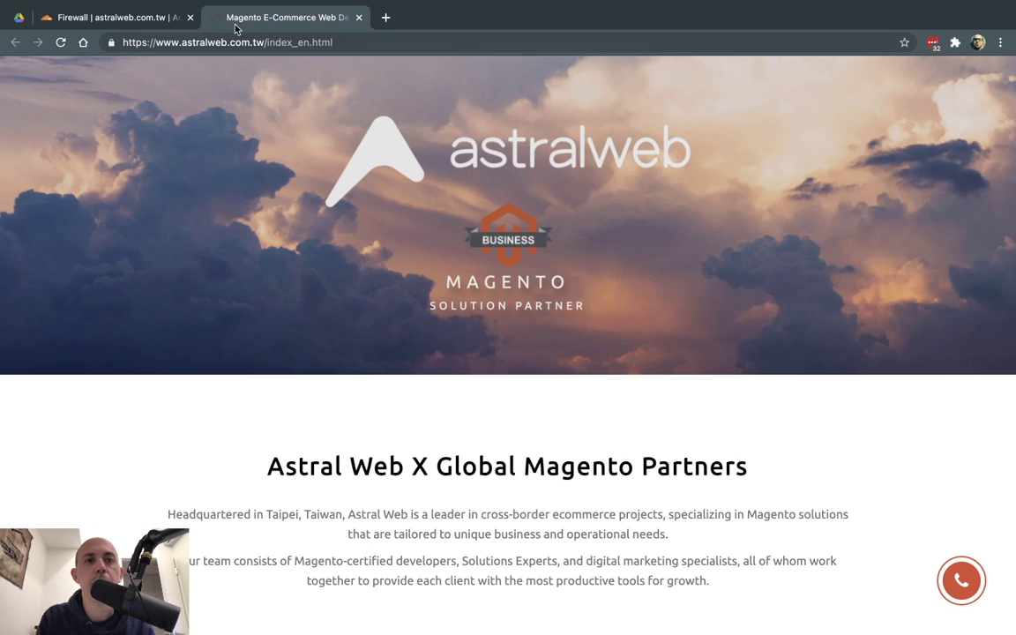
pyautogui.click(133, 19)
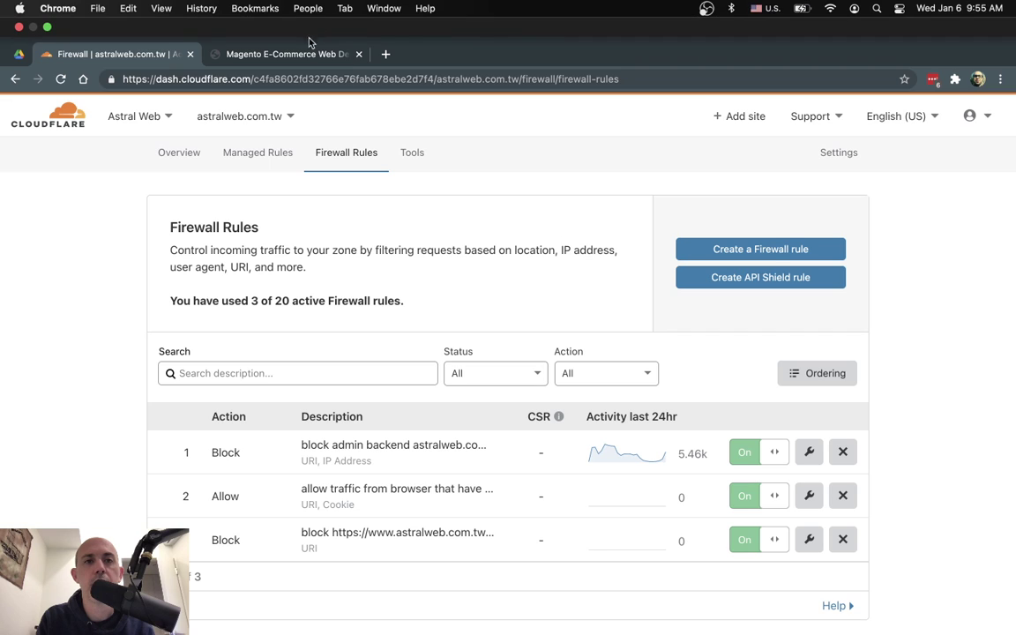
pyautogui.click(300, 54)
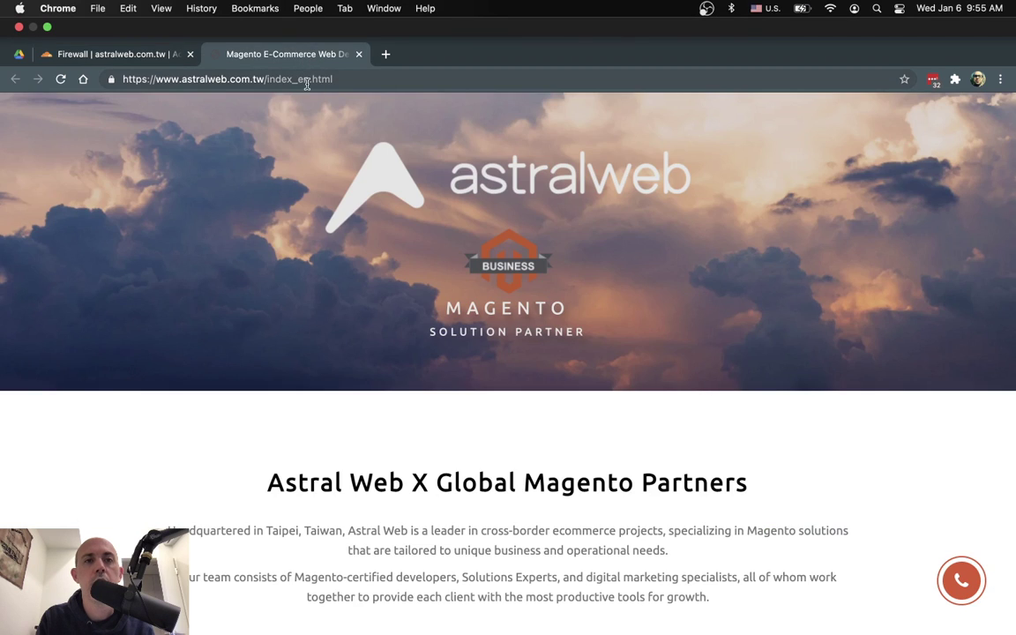
pyautogui.click(133, 53)
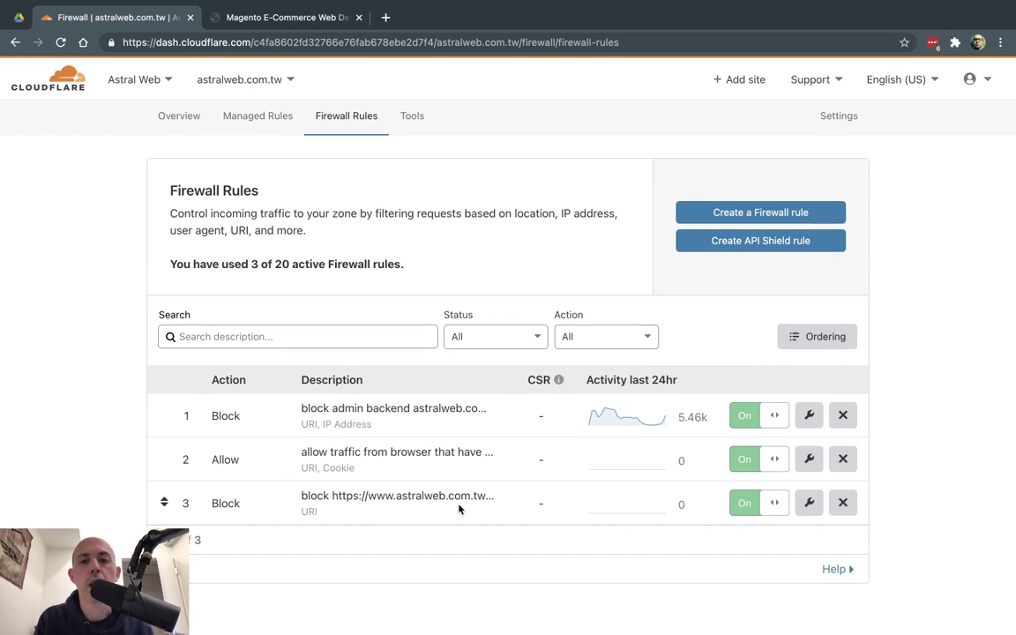
pyautogui.press('super+grave')
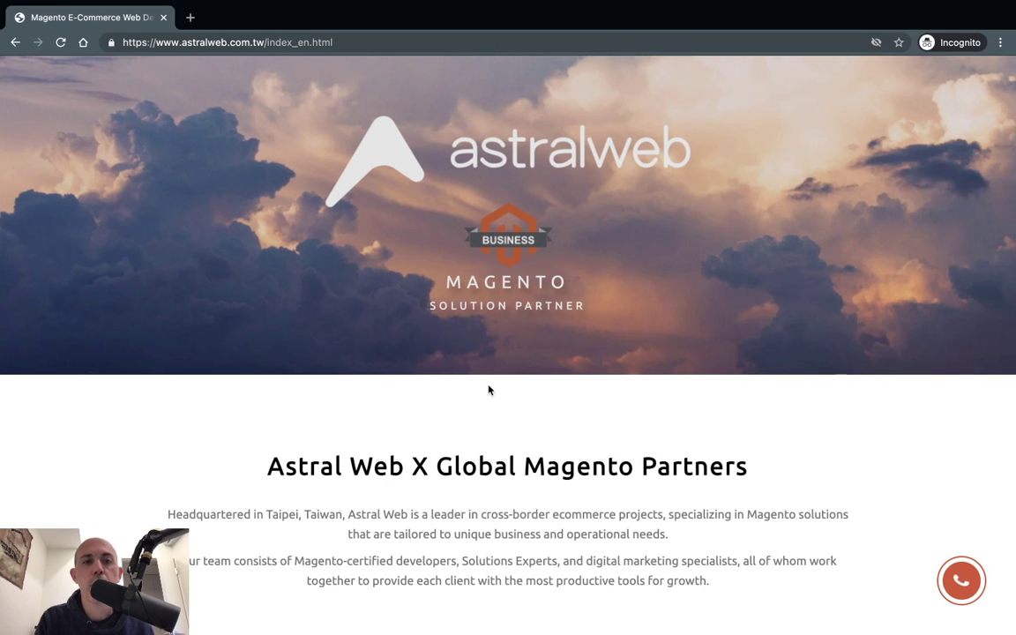
pyautogui.press('super+grave')
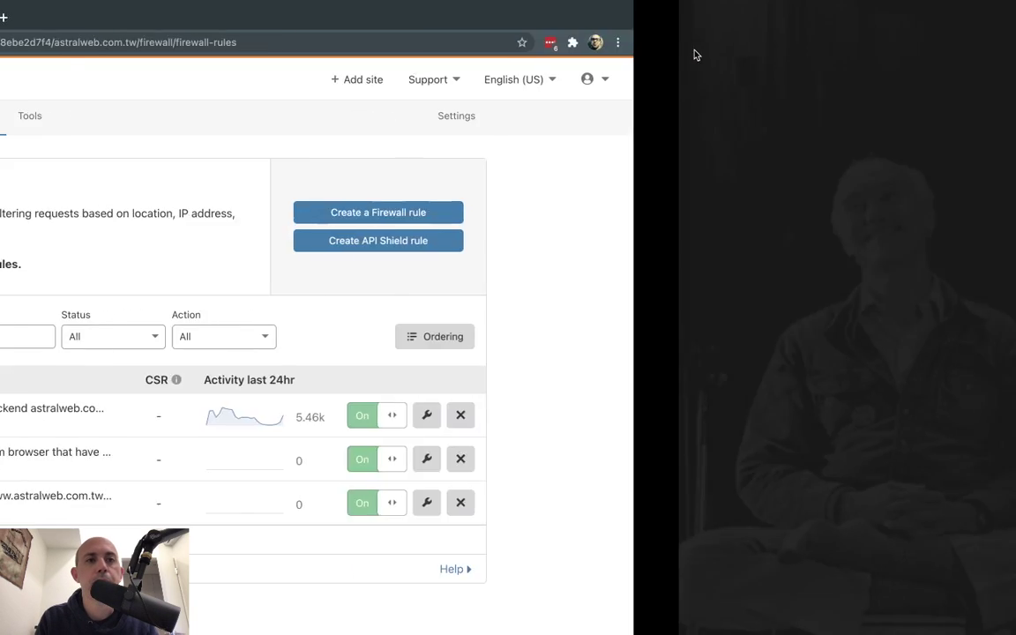
pyautogui.click(1001, 42)
pyautogui.click(918, 105)
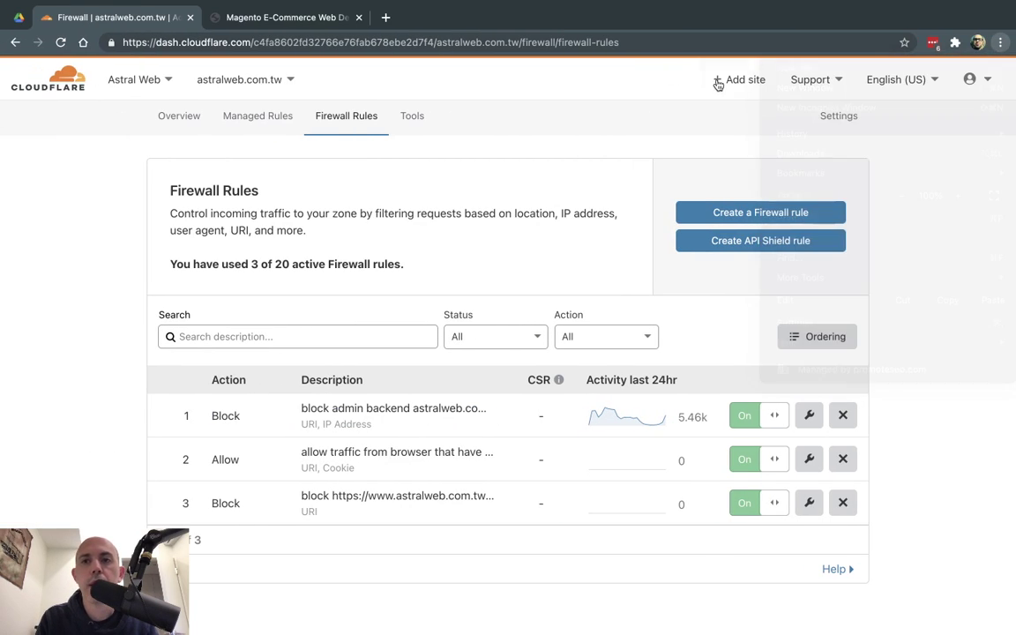
pyautogui.write('https://www.astralweb.com.tw/index_en.html')
pyautogui.press('Return')
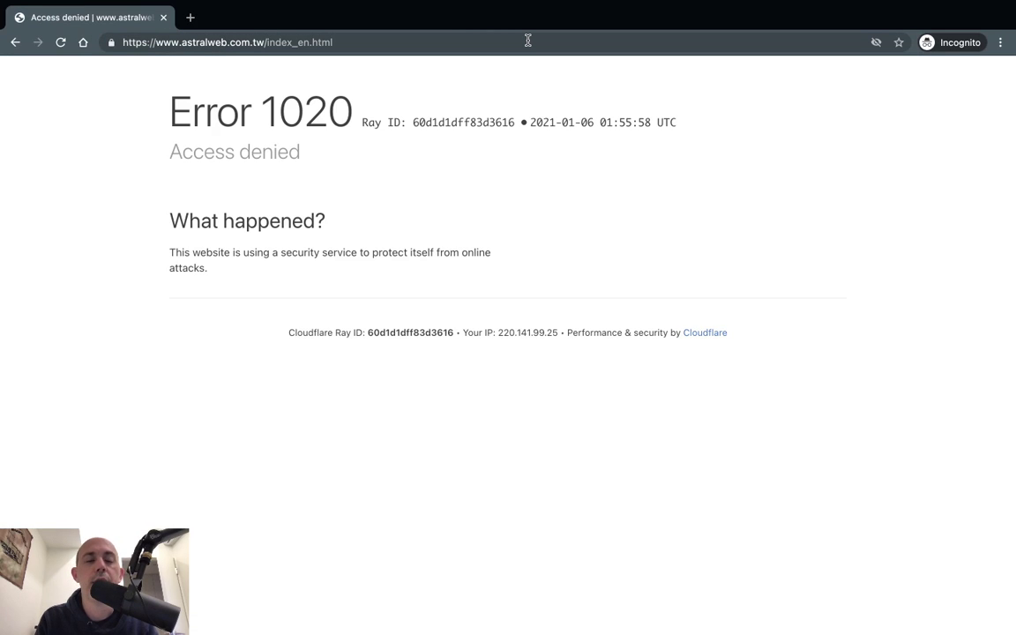
pyautogui.click(163, 17)
# - Open the cookie allow rule for editing and review its URI and Cookie conditions
pyautogui.click(1002, 42)
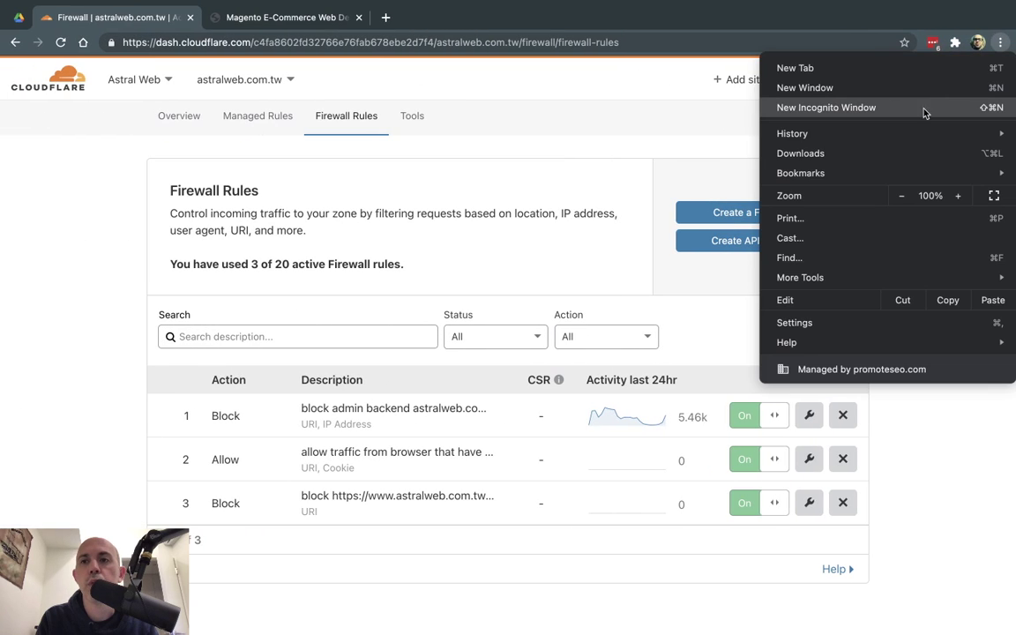
pyautogui.click(668, 554)
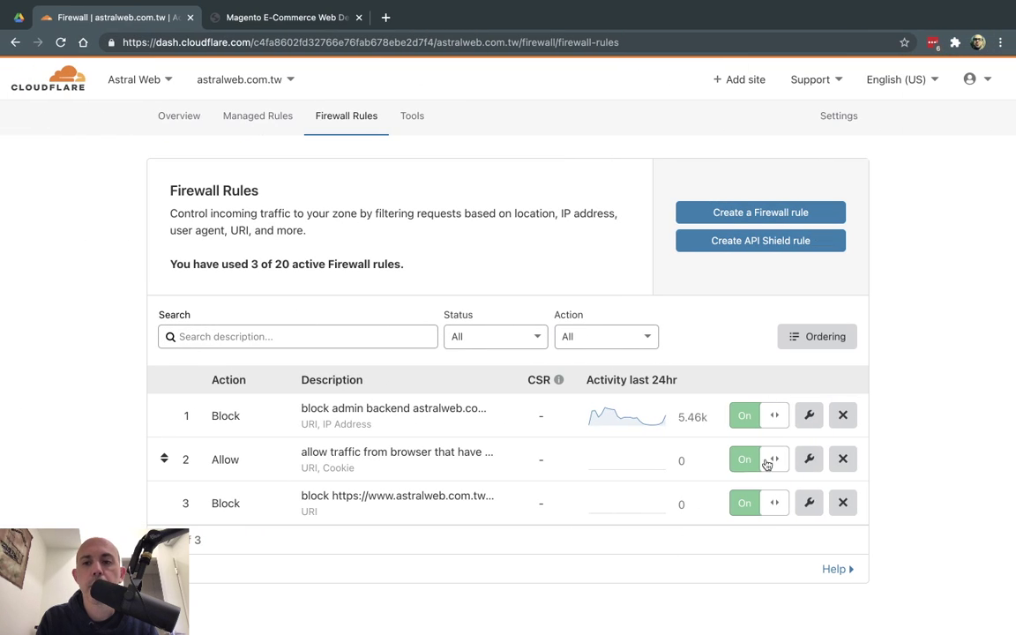
pyautogui.click(809, 458)
pyautogui.scroll(-1, 568, 429)
pyautogui.scroll(-1, 568, 429)
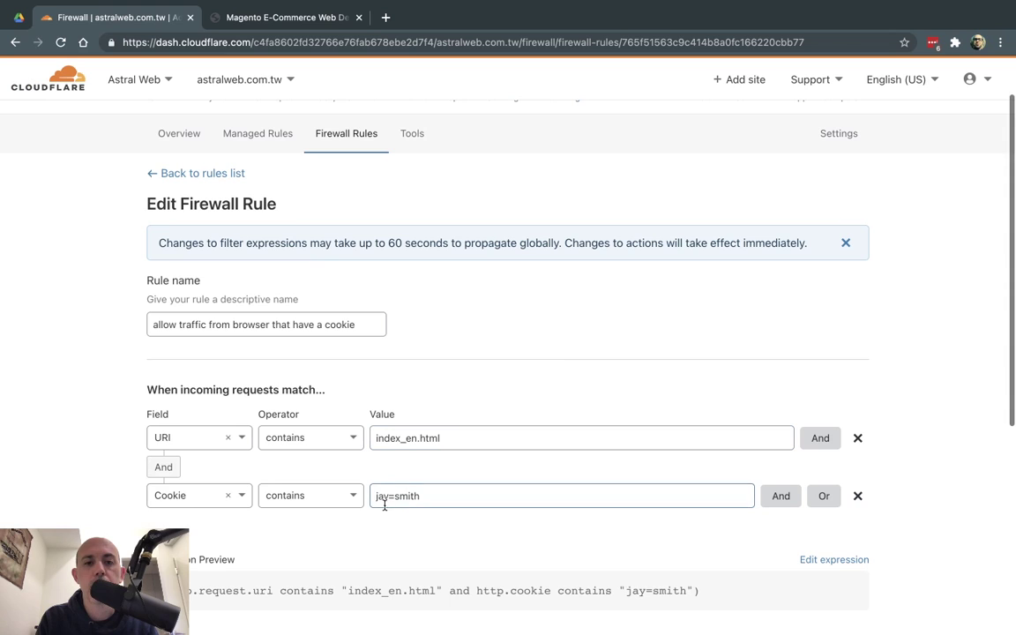
pyautogui.click(1002, 42)
pyautogui.click(820, 103)
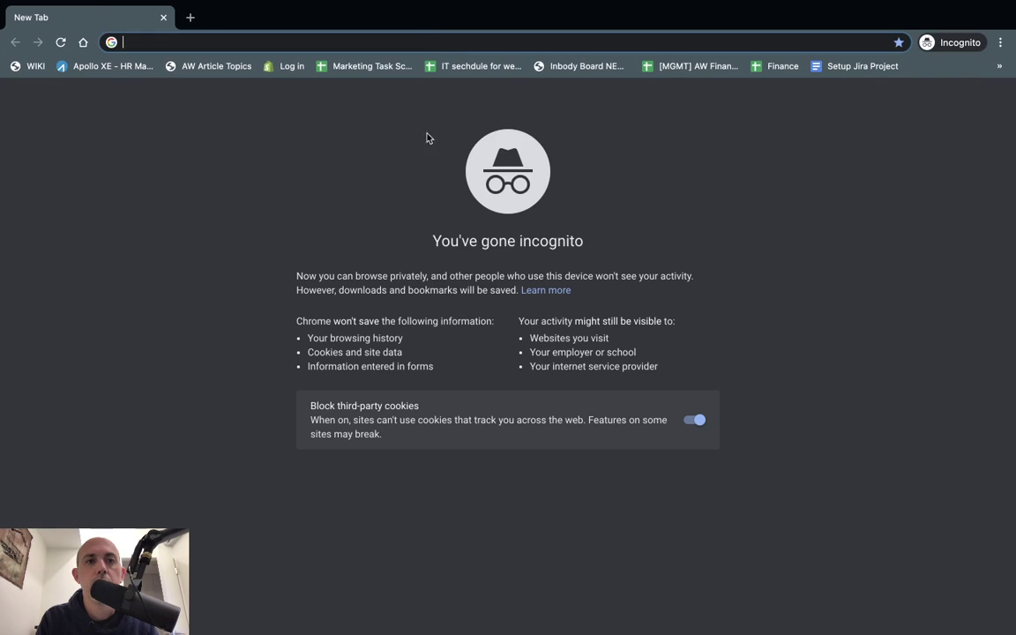
pyautogui.rightClick(432, 139)
pyautogui.click(399, 126)
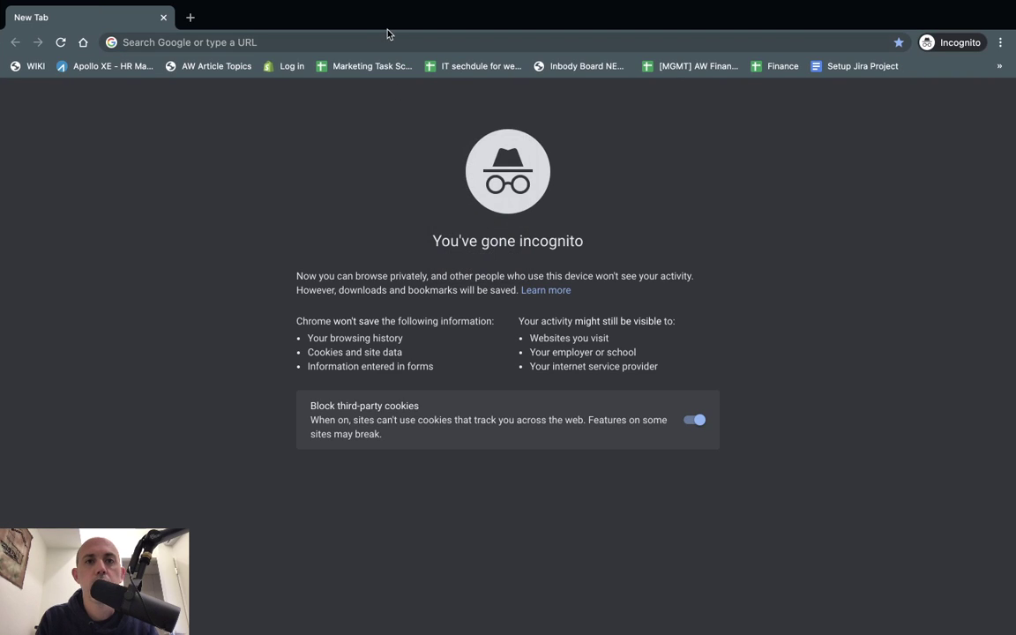
pyautogui.click(397, 42)
pyautogui.write('www.astralweb.com.tw')
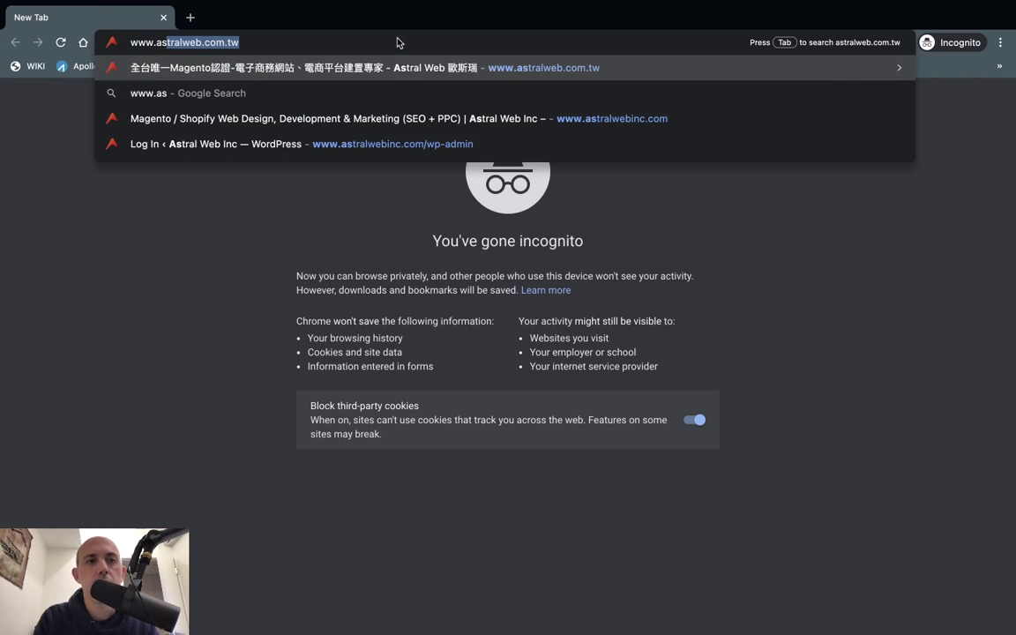
pyautogui.press('Return')
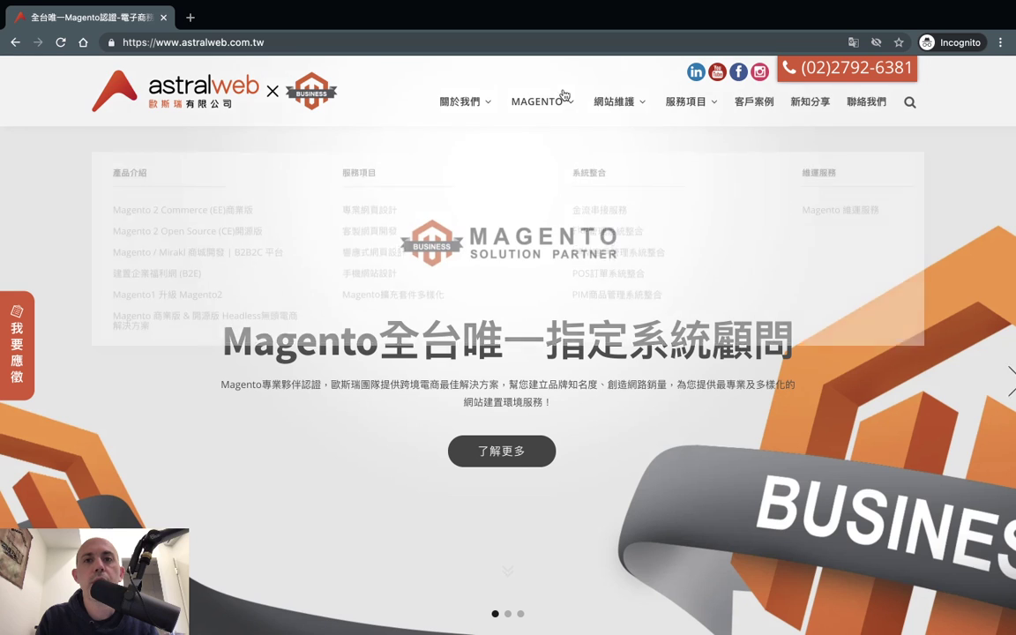
pyautogui.rightClick(566, 73)
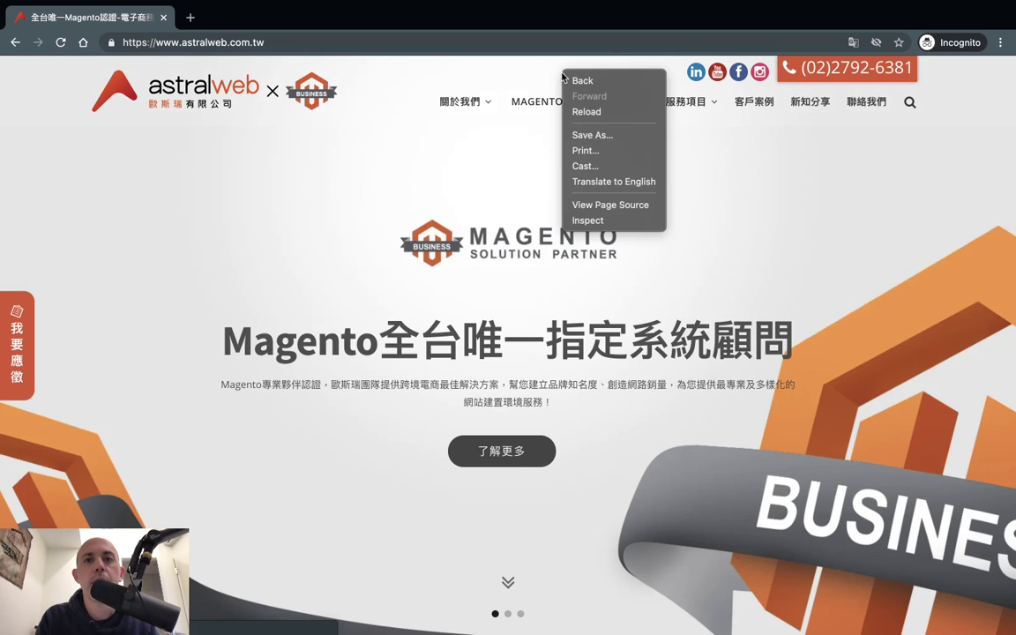
pyautogui.click(586, 221)
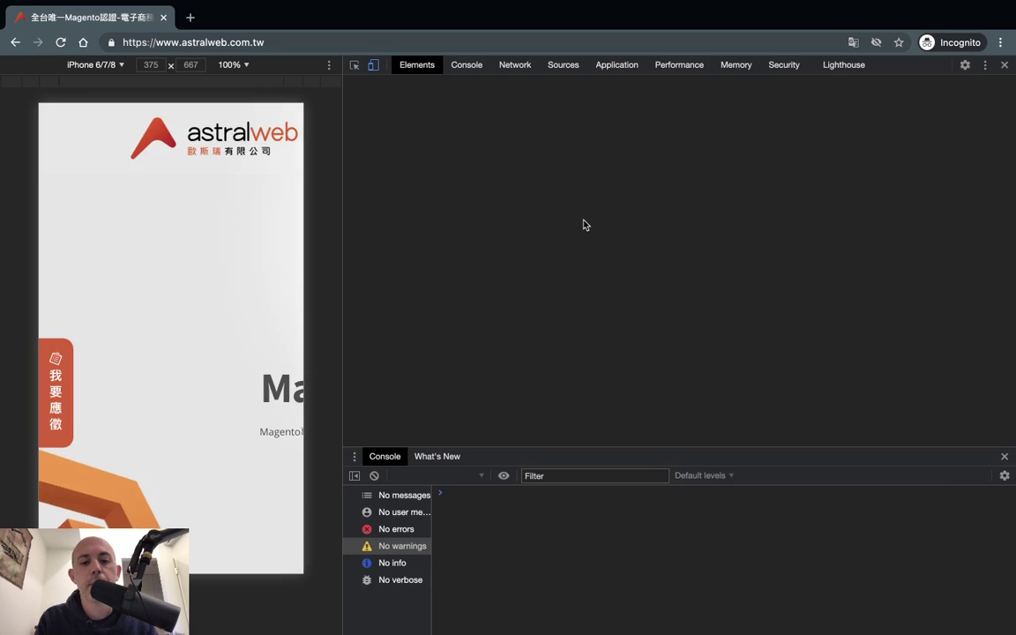
pyautogui.click(616, 66)
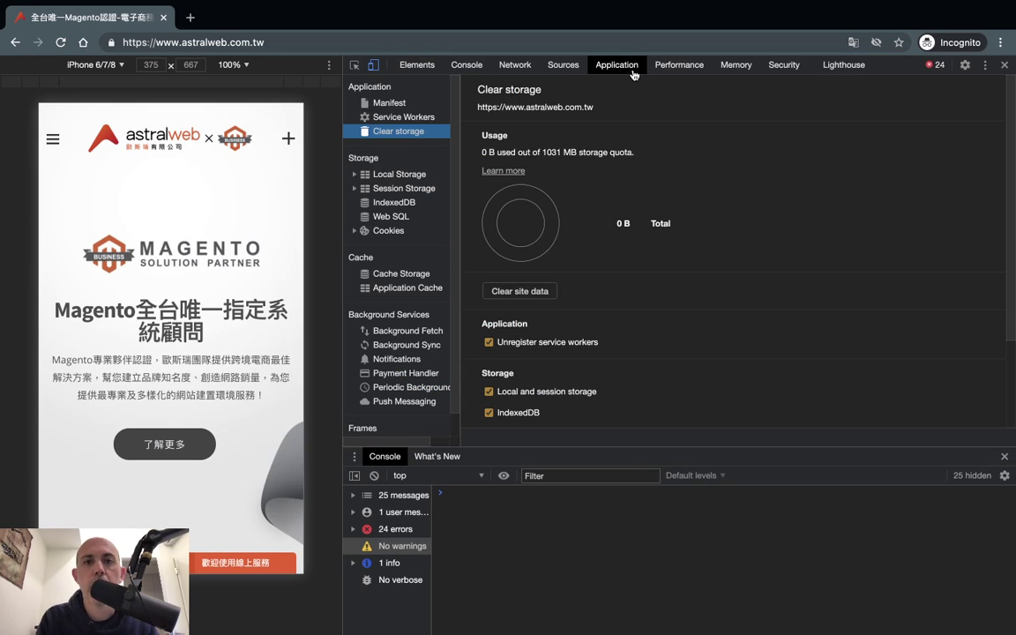
pyautogui.click(381, 232)
pyautogui.click(354, 231)
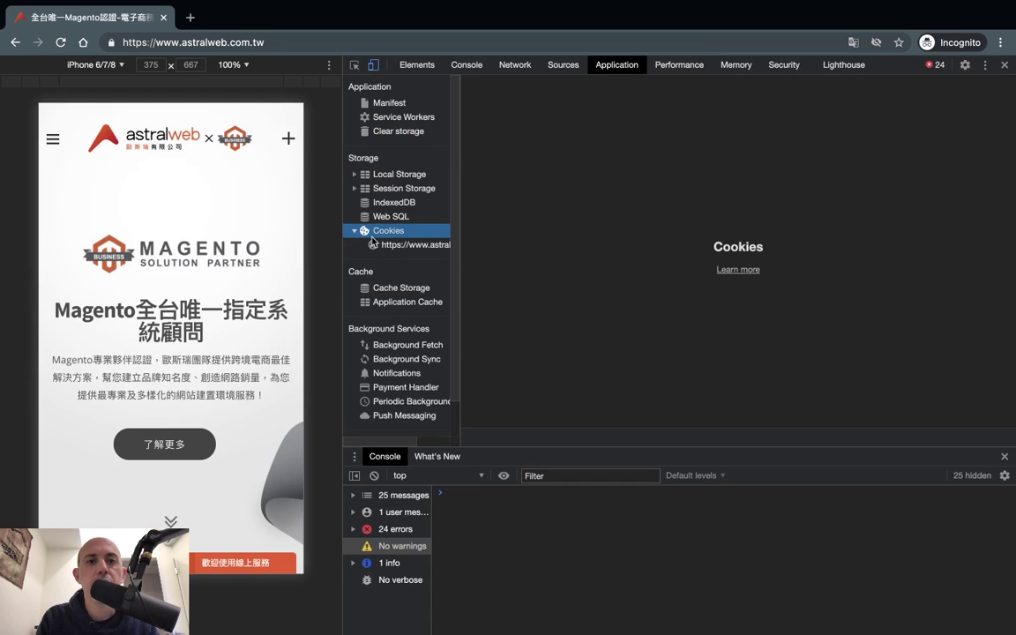
pyautogui.click(388, 246)
pyautogui.doubleClick(513, 203)
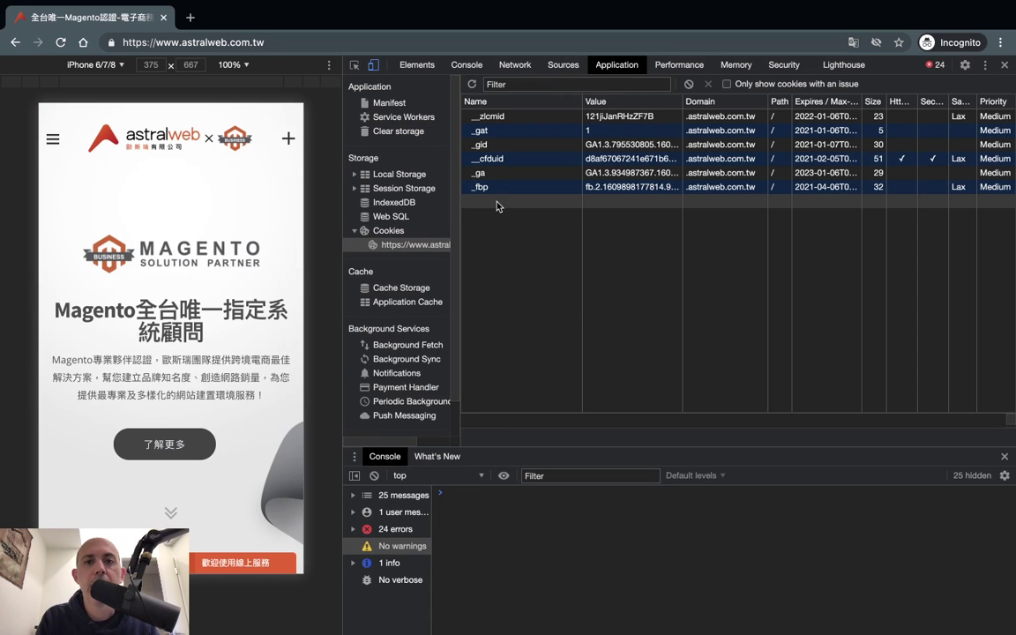
pyautogui.write('astralweb.com.tw/index_en.html')
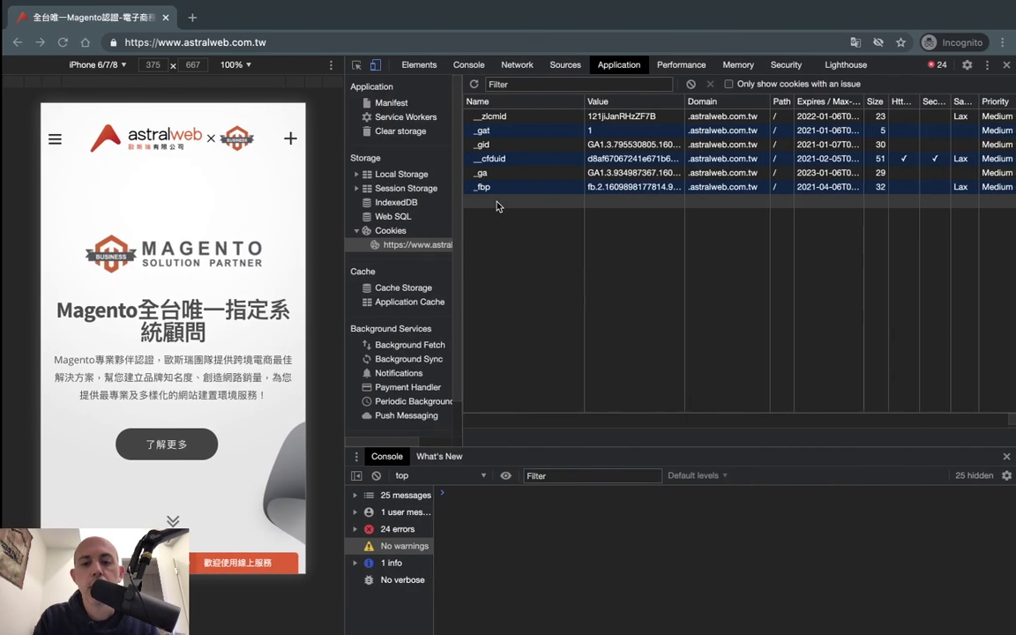
pyautogui.doubleClick(497, 204)
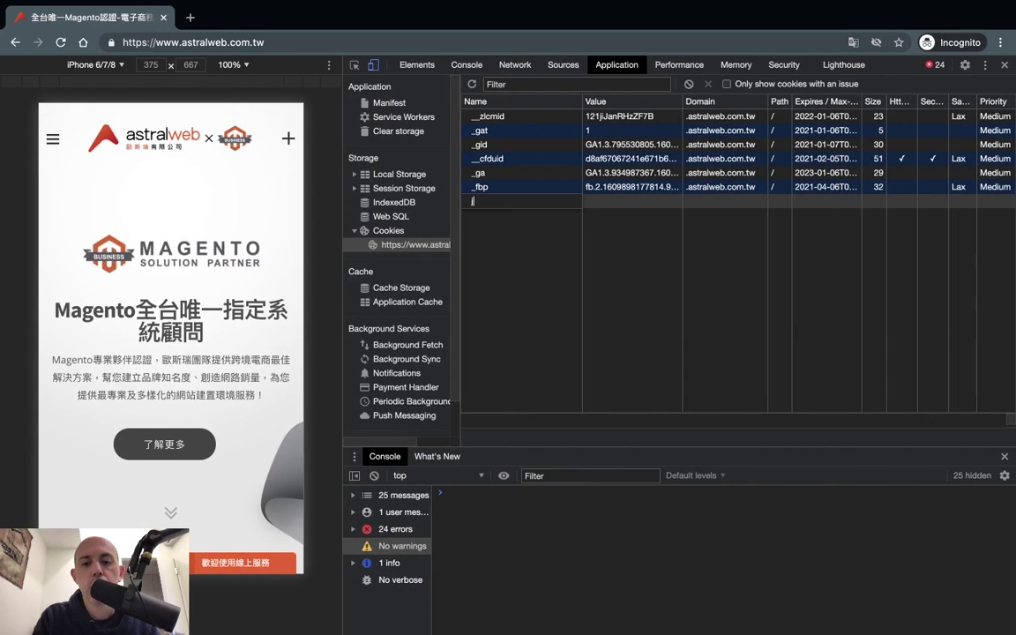
pyautogui.write('jay')
pyautogui.press('Tab')
pyautogui.write('smith')
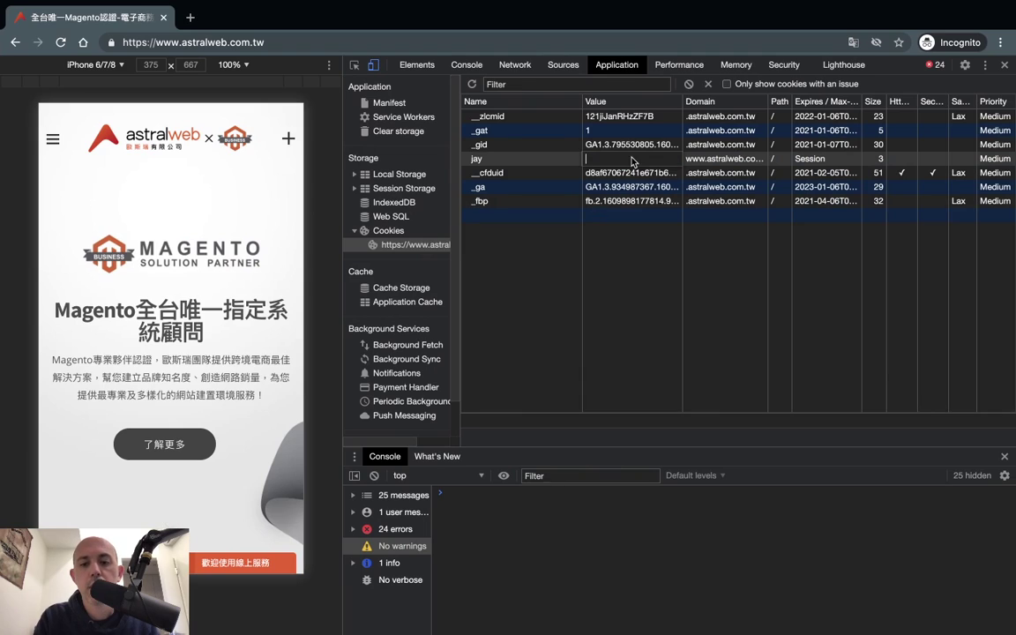
pyautogui.press('Tab')
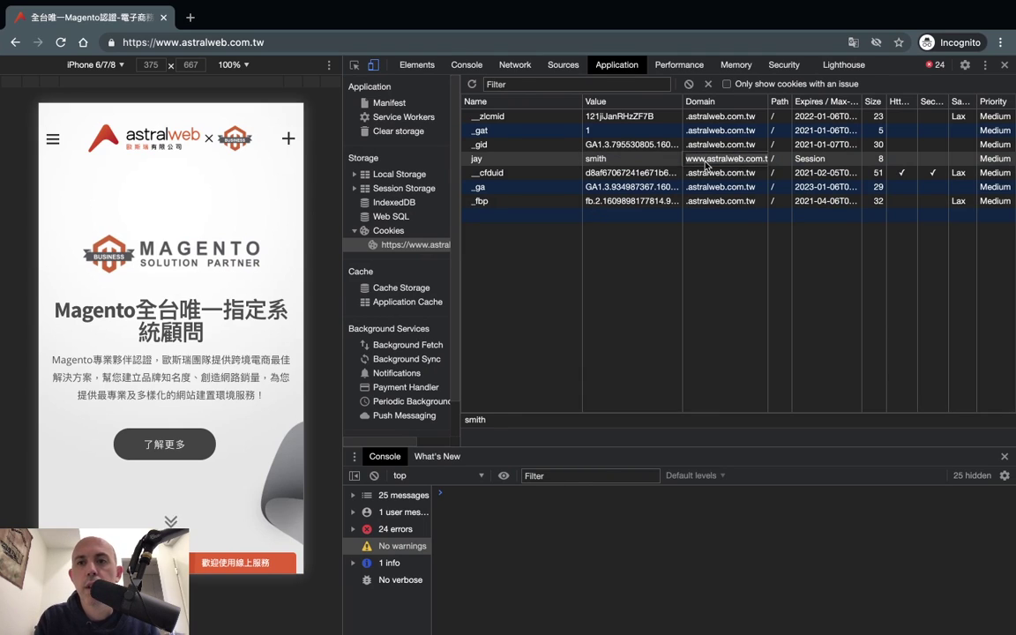
# - Set the jay cookie's expiry date to 2022-01-07 and enable its HttpOnly and Secure flags
pyautogui.doubleClick(812, 146)
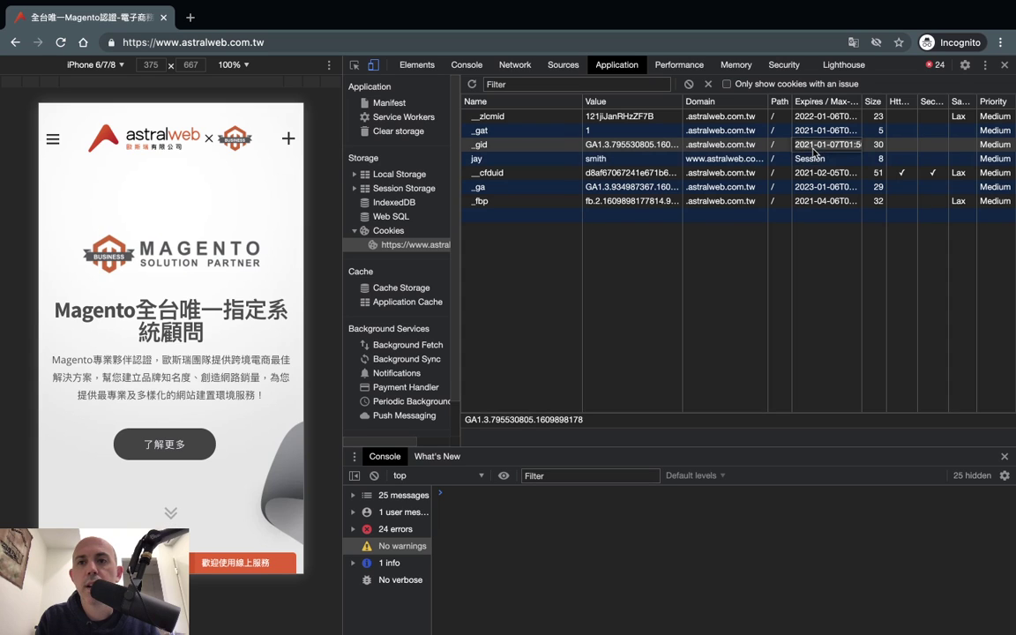
pyautogui.doubleClick(826, 159)
pyautogui.write('2021-01-07T01:56:47.000Z')
pyautogui.click(804, 159)
pyautogui.press('Return')
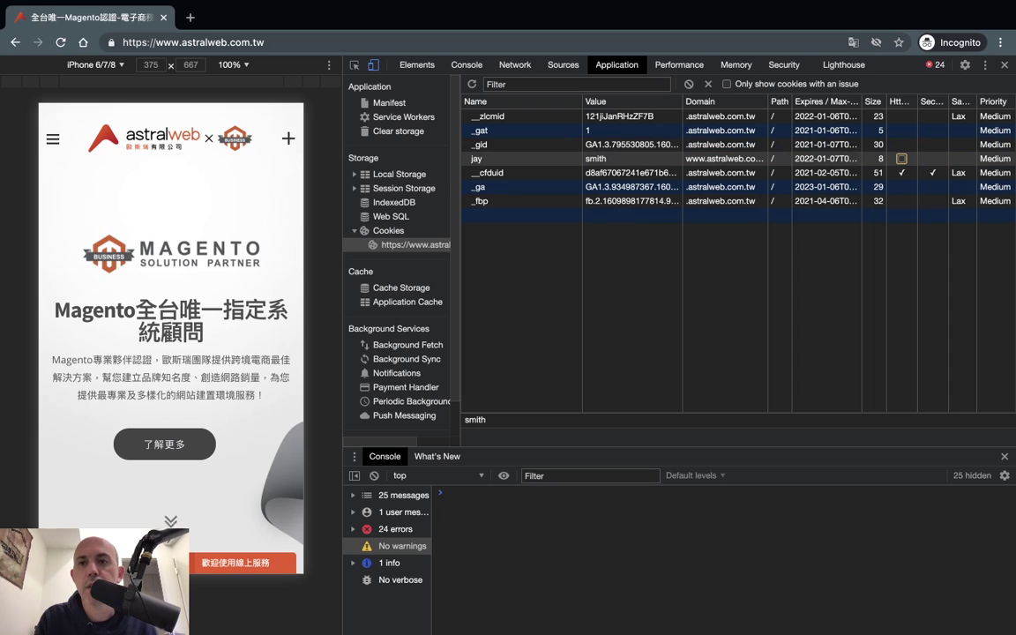
pyautogui.click(903, 159)
pyautogui.click(933, 159)
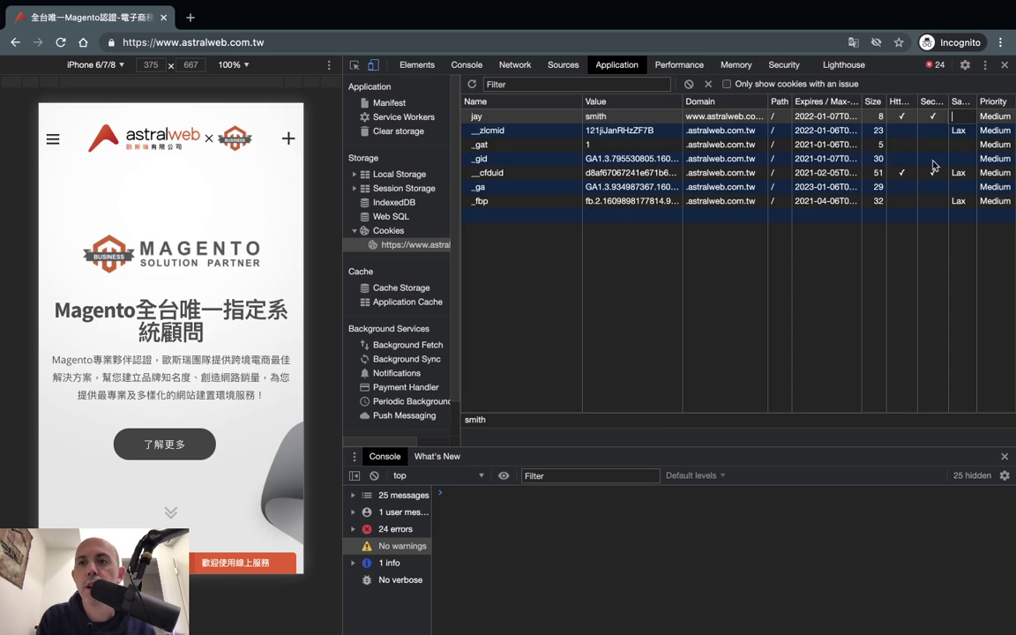
pyautogui.click(931, 130)
pyautogui.click(930, 127)
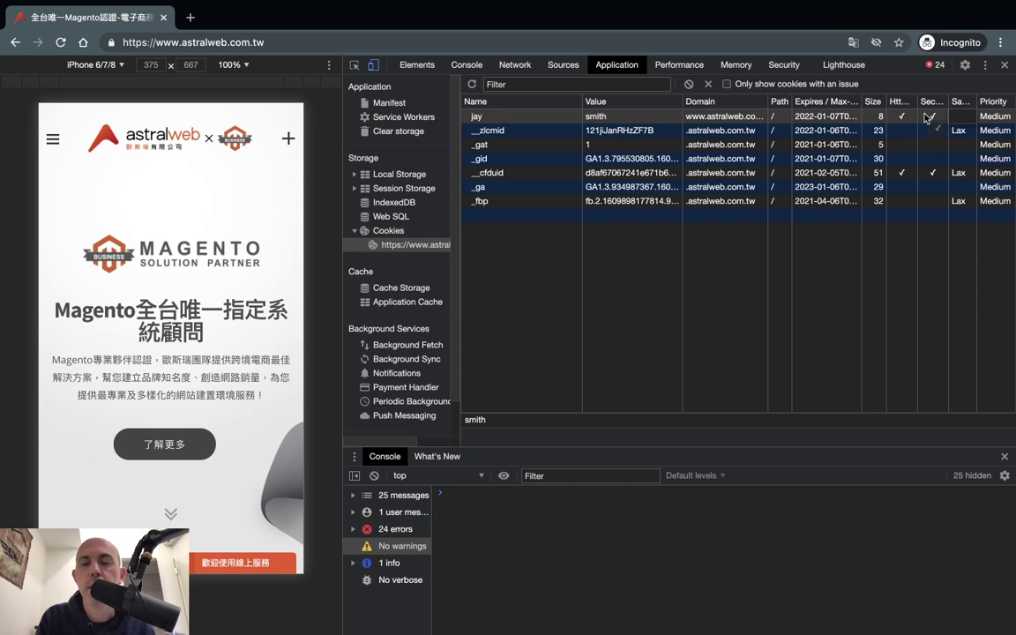
# - Close the developer tools and copy the index_en.html address from the regular browser window
pyautogui.click(1004, 64)
pyautogui.press('super+grave')
pyautogui.click(300, 17)
pyautogui.click(323, 41)
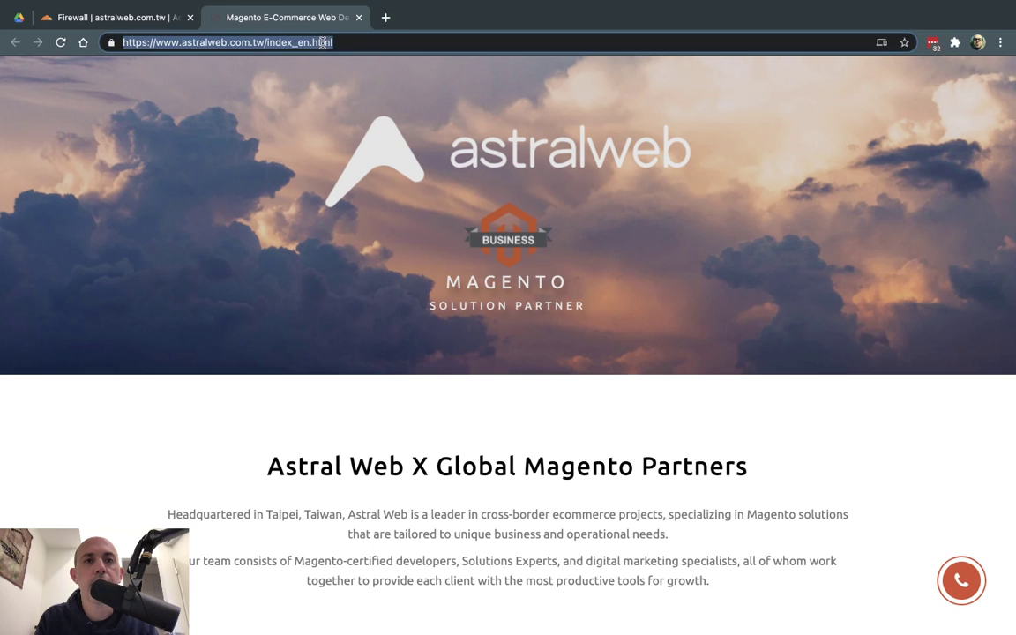
pyautogui.press('super+c')
pyautogui.press('super+grave')
pyautogui.click(342, 41)
pyautogui.press('super+v')
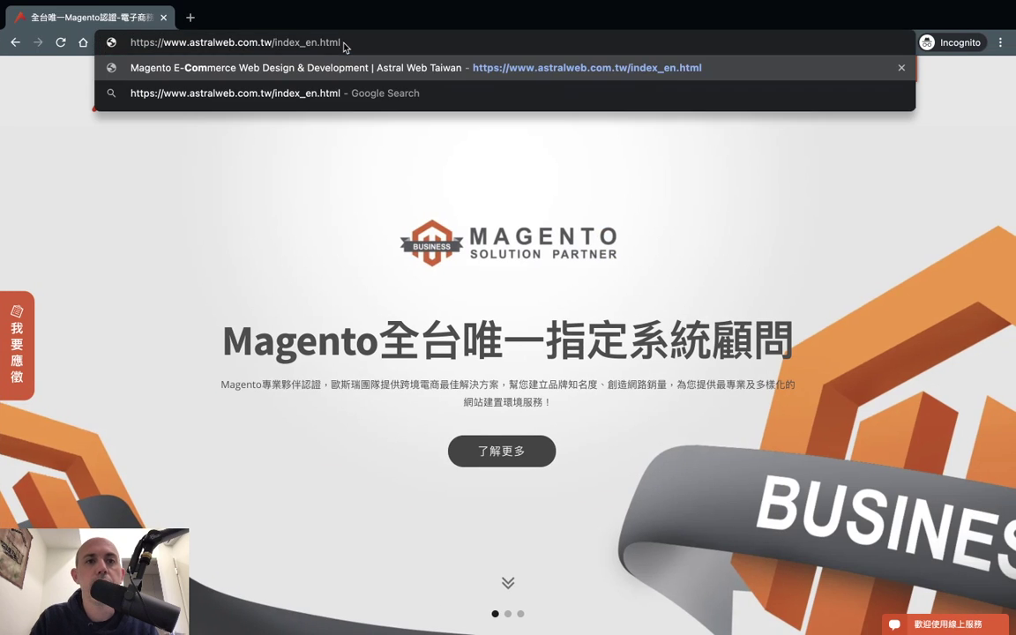
pyautogui.press('Return')
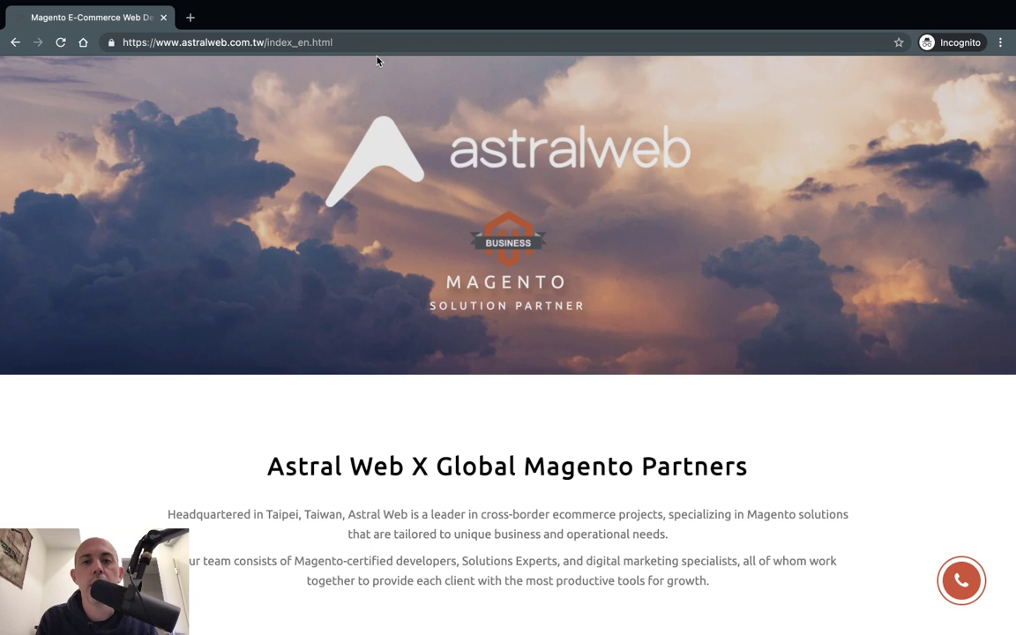
pyautogui.press('super+grave')
pyautogui.press('super+grave')
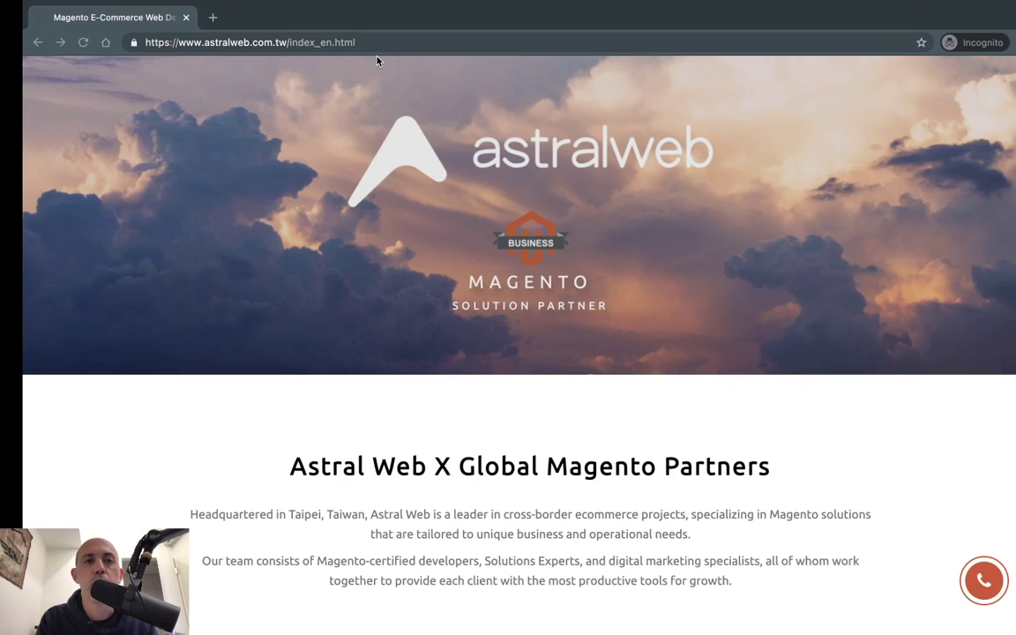
pyautogui.click(163, 18)
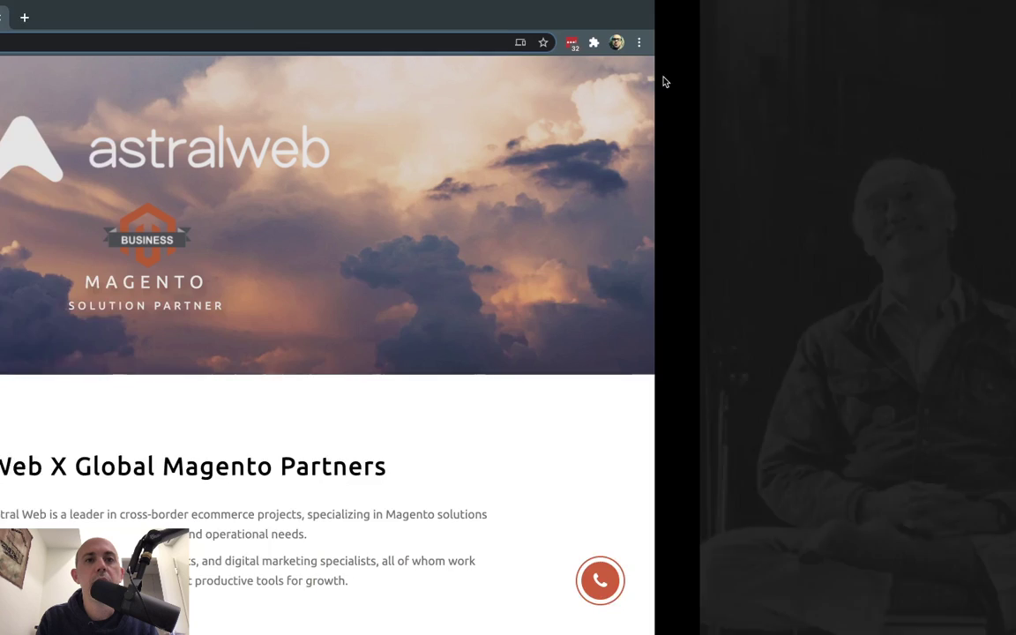
# - Test the copied index_en.html address in a new incognito window without the cookie and close the window
pyautogui.click(1000, 44)
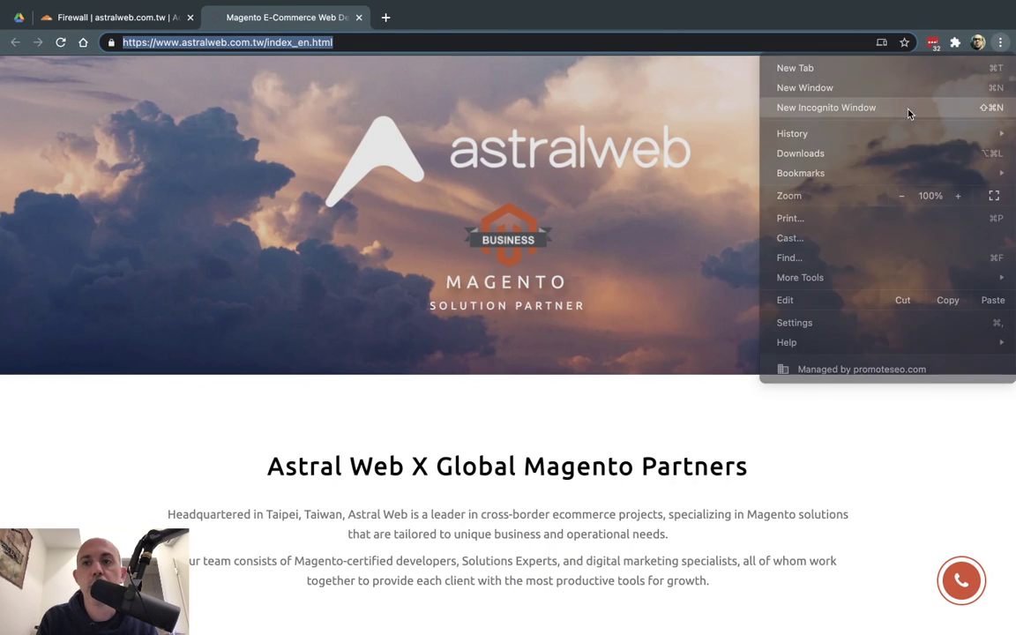
pyautogui.click(909, 108)
pyautogui.press('super+v')
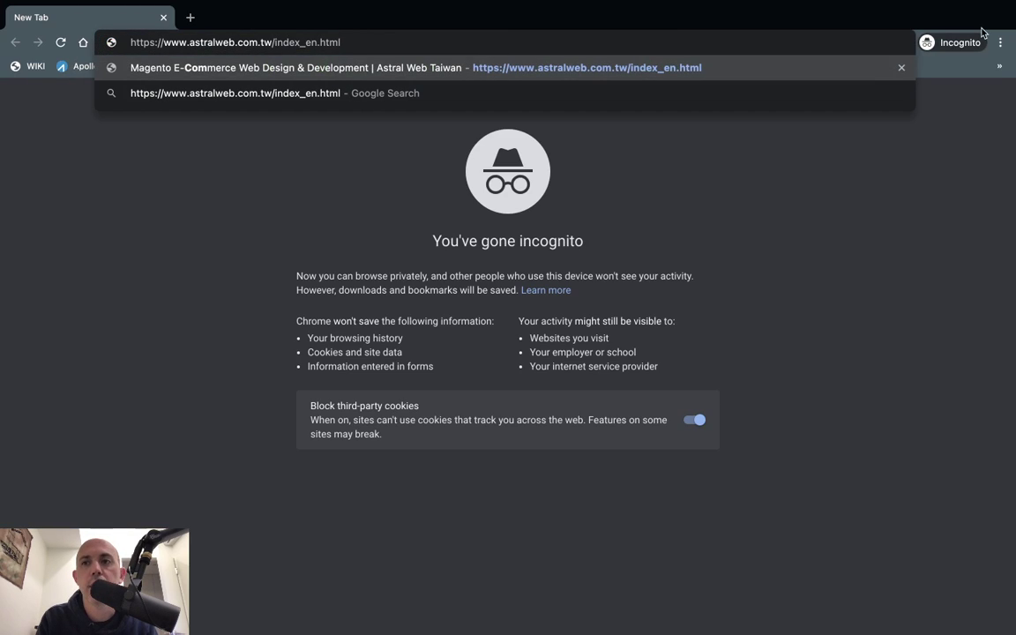
pyautogui.press('Return')
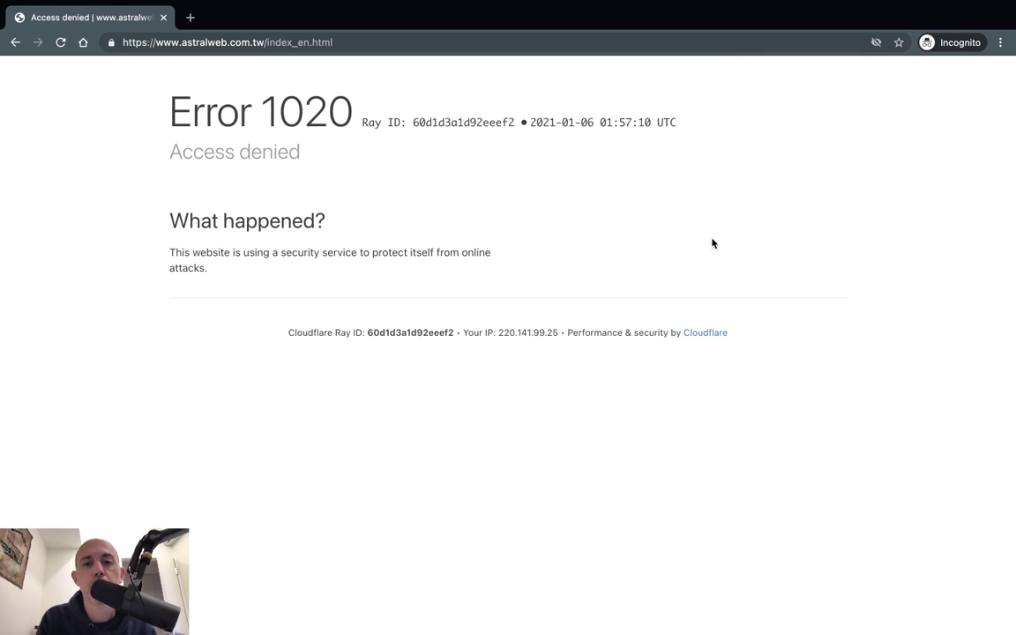
pyautogui.press('super+w')
# - Return to the Cloudflare firewall rule, cancel its editing and go back to the rules list
pyautogui.press('super+l')
pyautogui.click(150, 19)
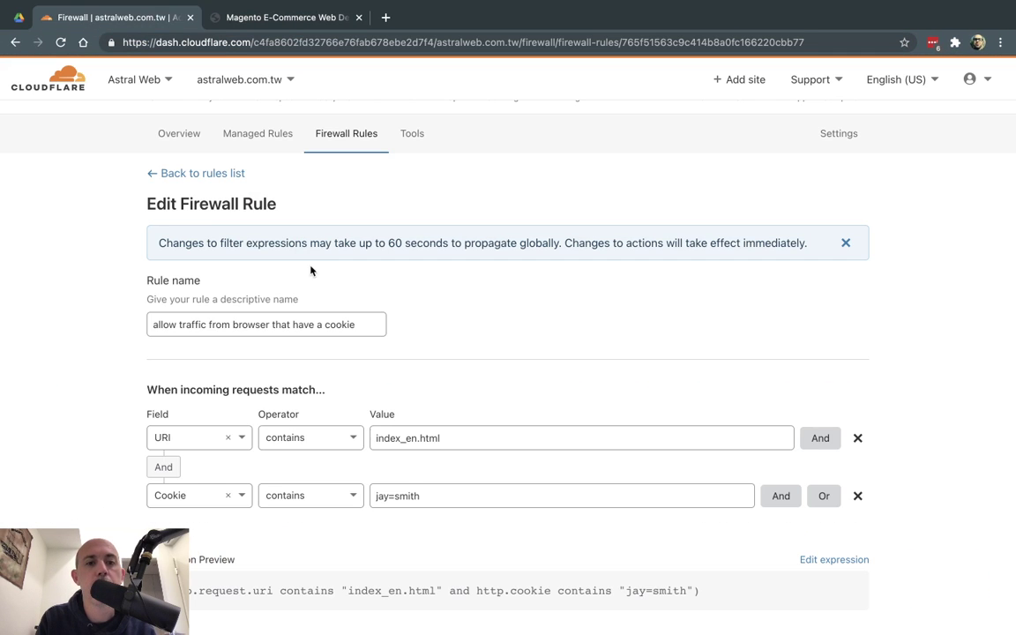
pyautogui.scroll(-5, 554, 402)
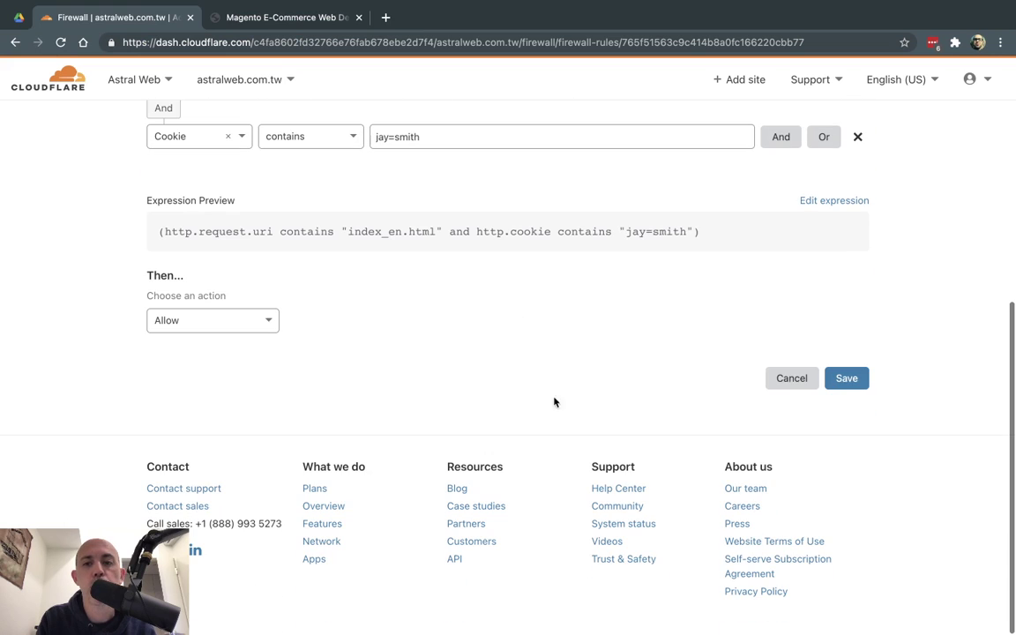
pyautogui.click(791, 379)
pyautogui.scroll(-2, 494, 401)
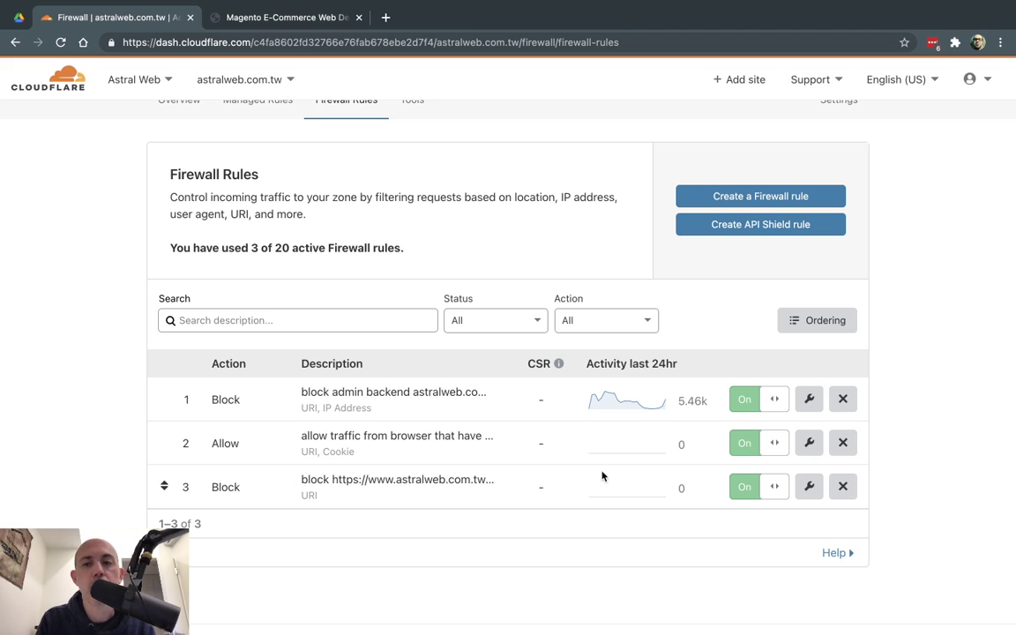
# - Start a new firewall rule and examine the match fields on offer, from AS Num through URI Query String
pyautogui.click(764, 197)
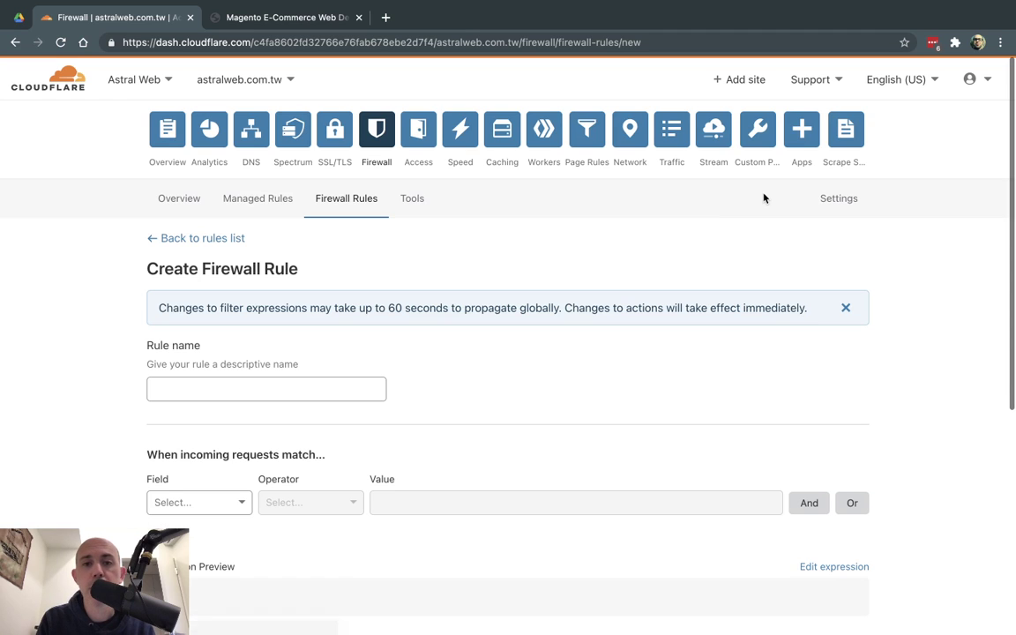
pyautogui.scroll(-1, 441, 389)
pyautogui.click(221, 437)
pyautogui.scroll(-4, 222, 439)
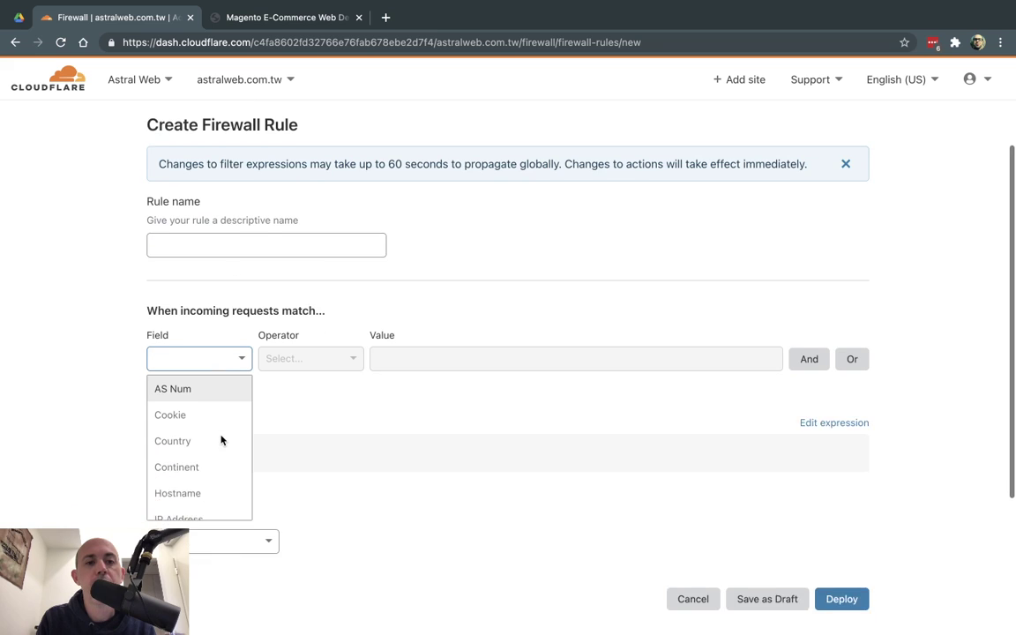
pyautogui.scroll(-3, 221, 441)
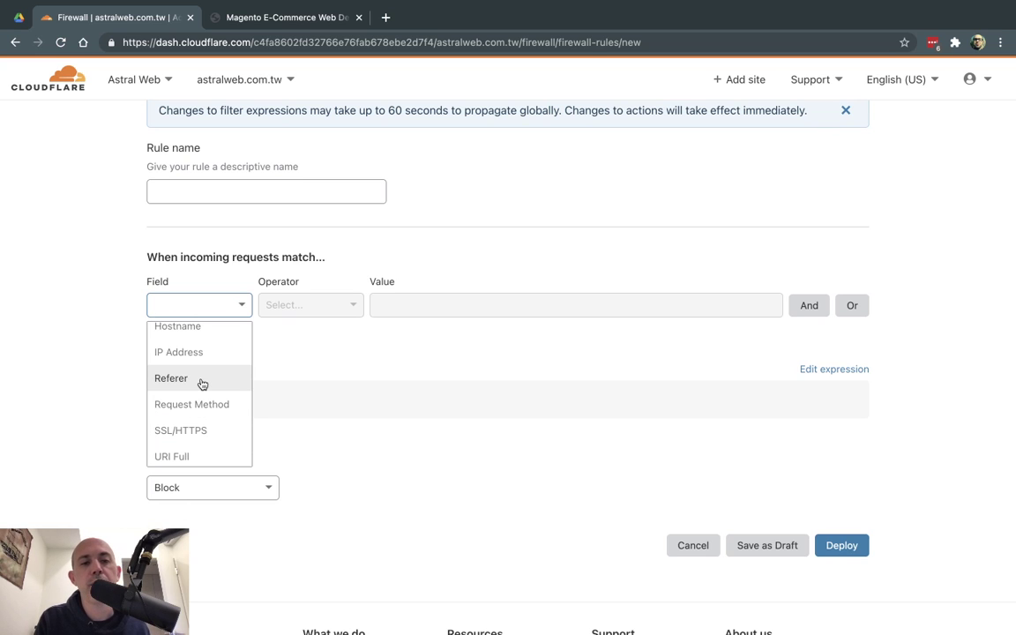
pyautogui.scroll(-3, 212, 392)
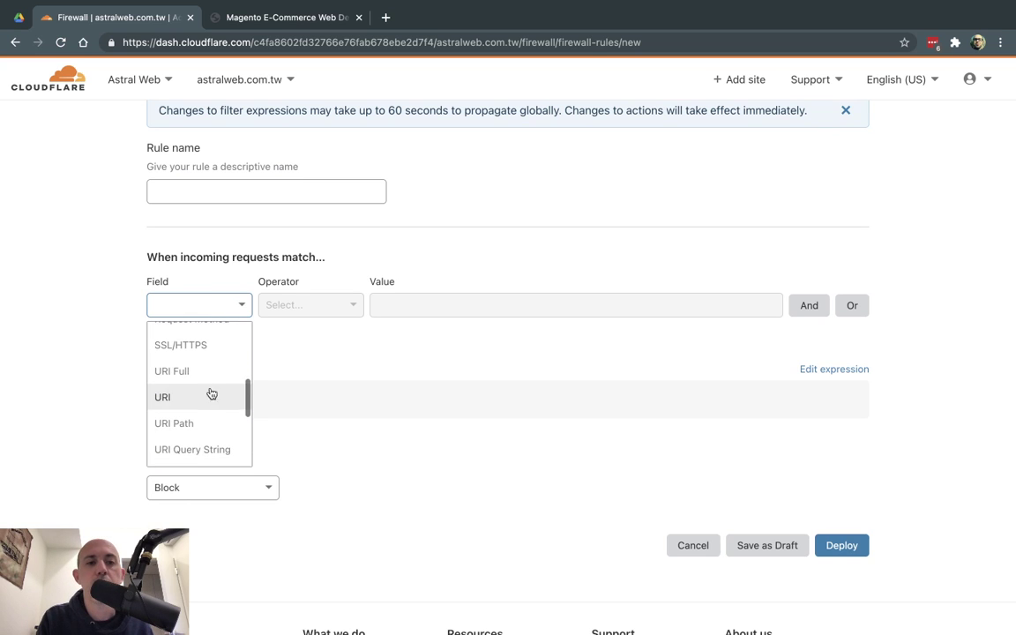
pyautogui.scroll(-2, 206, 380)
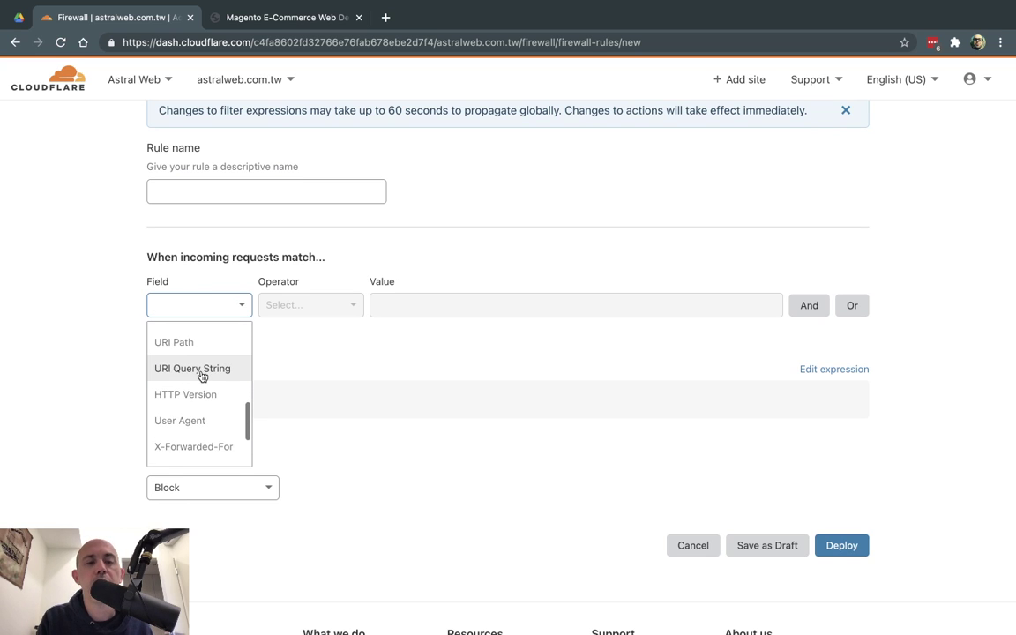
# - Illustrate a query string by appending ?q=treyryt to the index_en.html address without loading it, and return to the new rule form
pyautogui.click(325, 16)
pyautogui.click(377, 41)
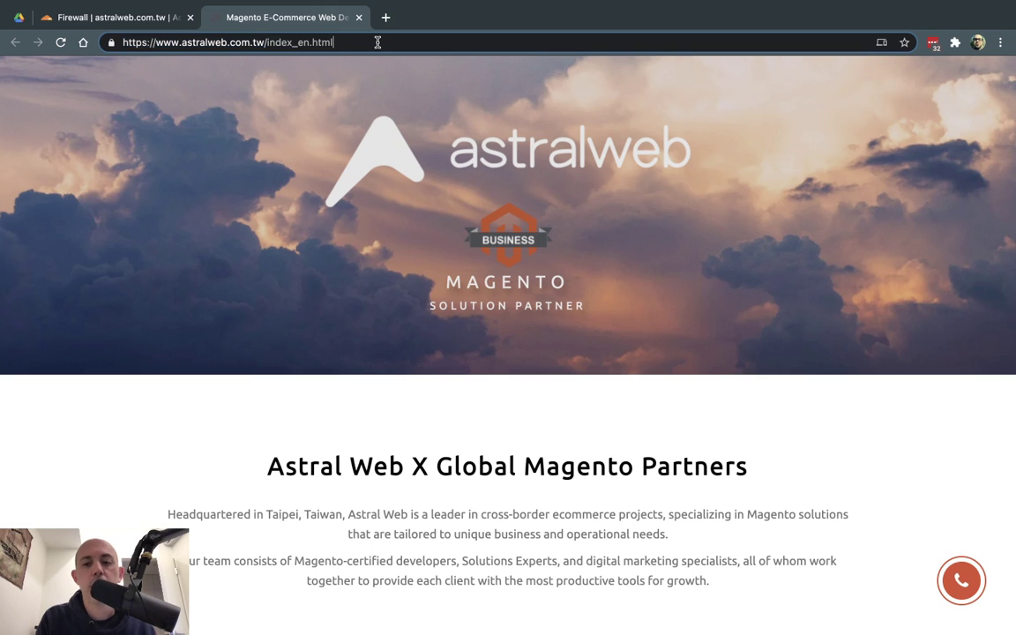
pyautogui.write('q=treyryt')
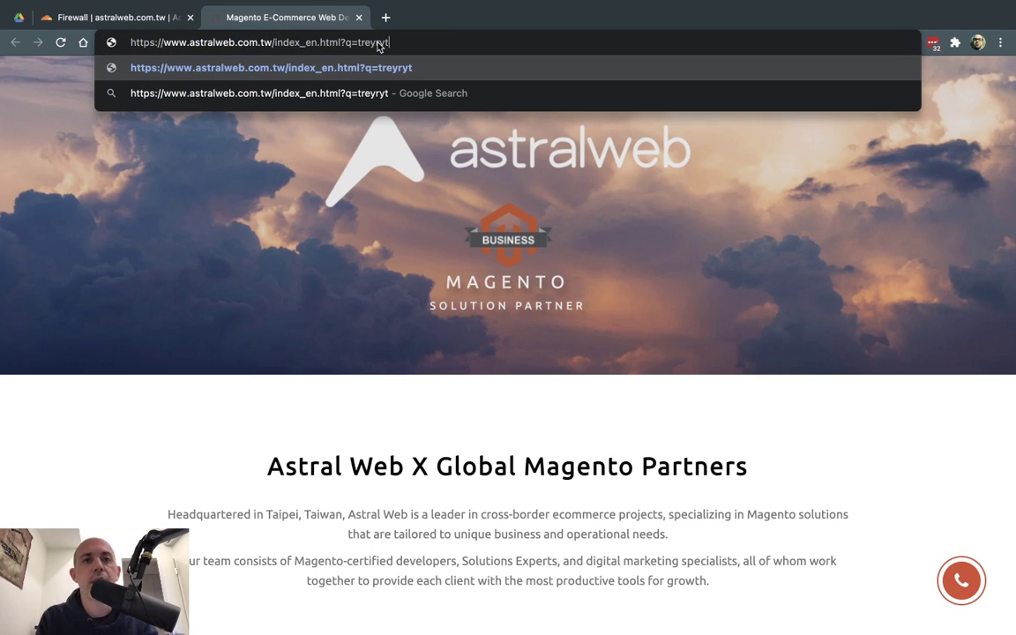
pyautogui.click(128, 25)
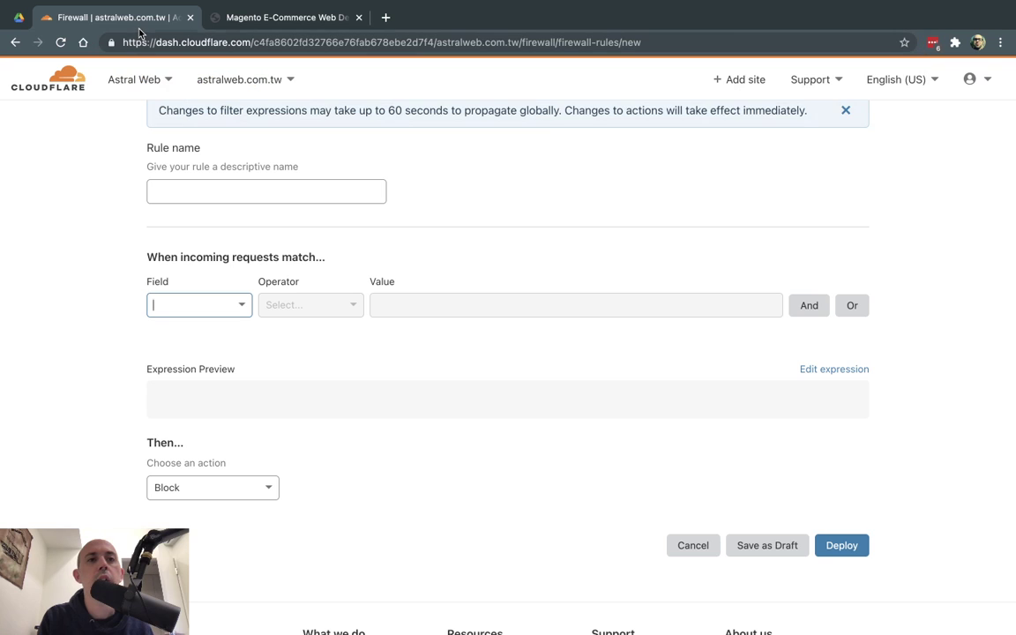
# - Review the remaining match fields, such as User Agent, Known Bots and Threat Score, without choosing one
pyautogui.click(219, 303)
pyautogui.scroll(-6, 234, 397)
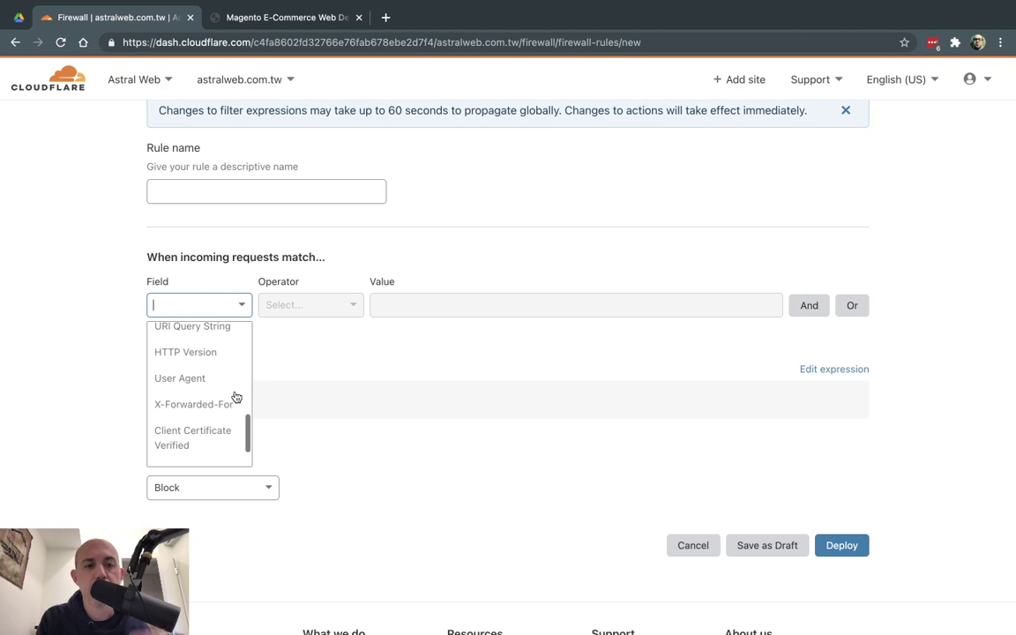
pyautogui.scroll(-2, 235, 397)
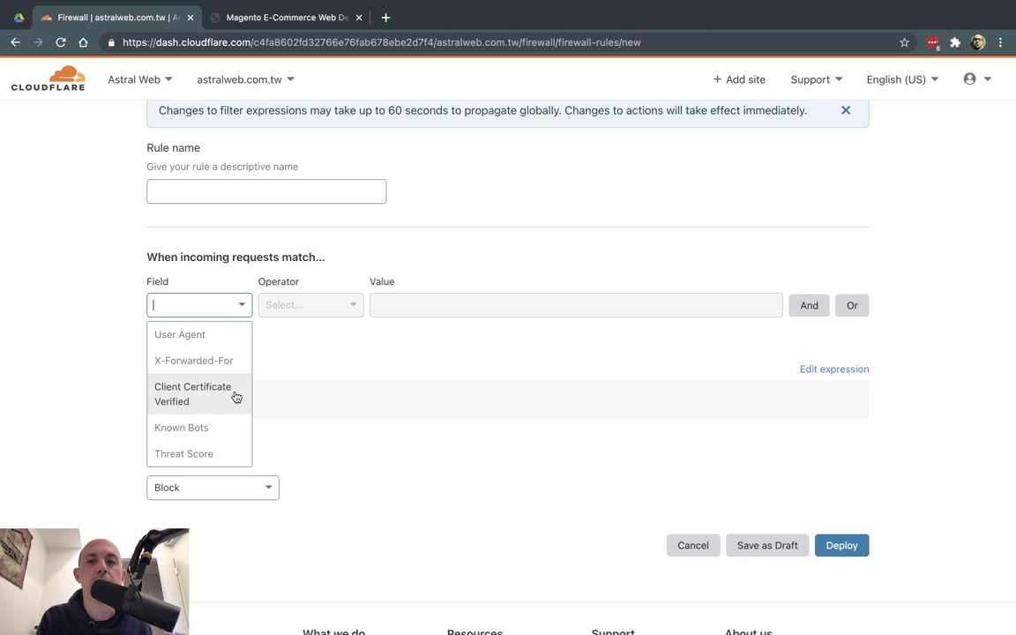
pyautogui.click(435, 377)
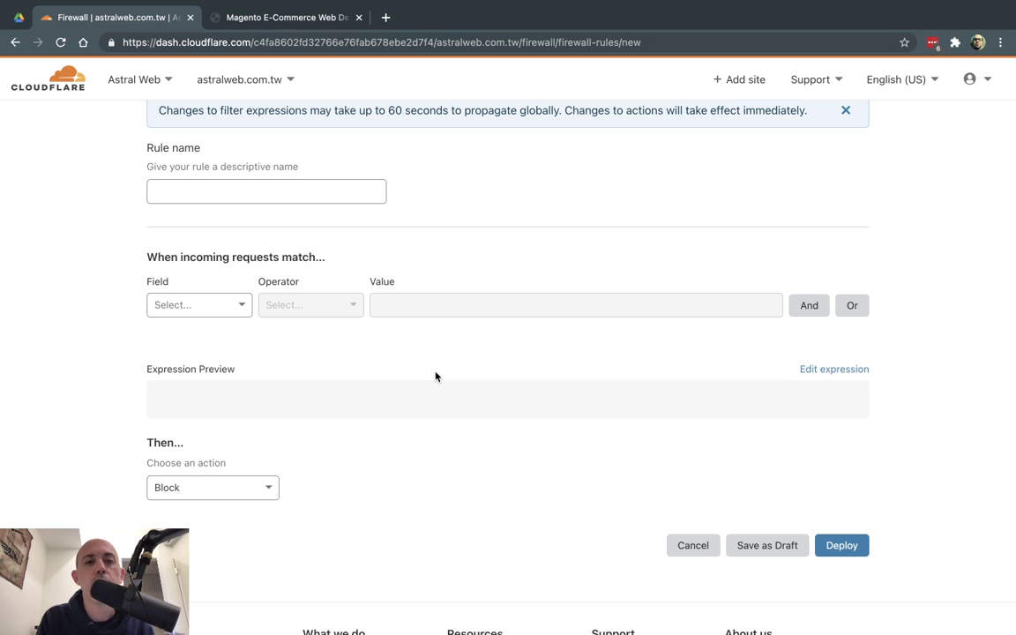
pyautogui.scroll(5, 435, 377)
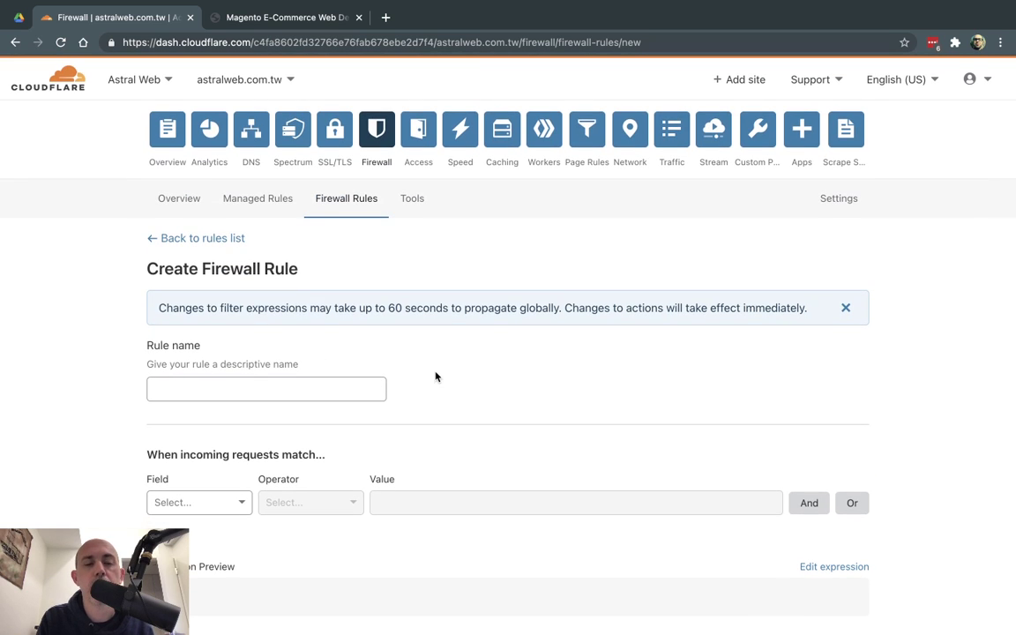